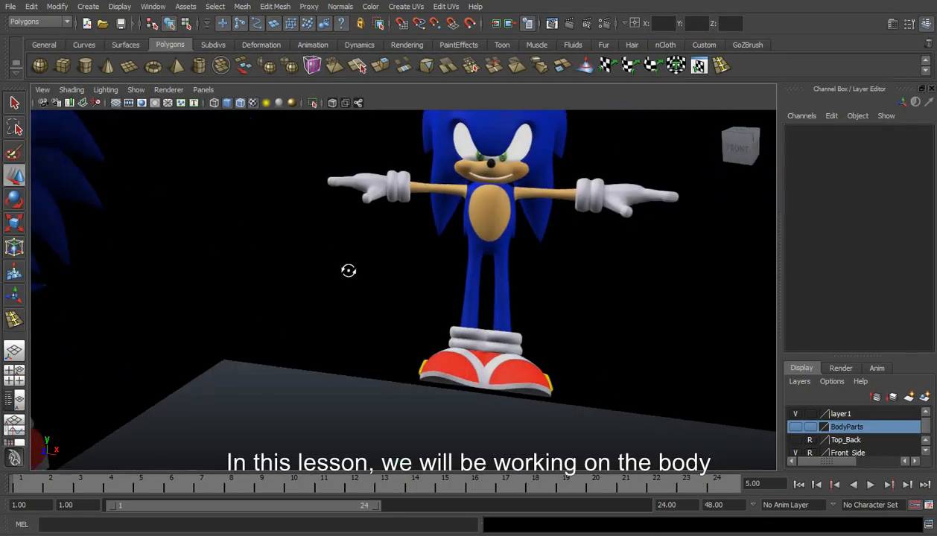
- Create a polygon cylinder at the origin and set its Subdivisions Axis to 6
click(84, 67)
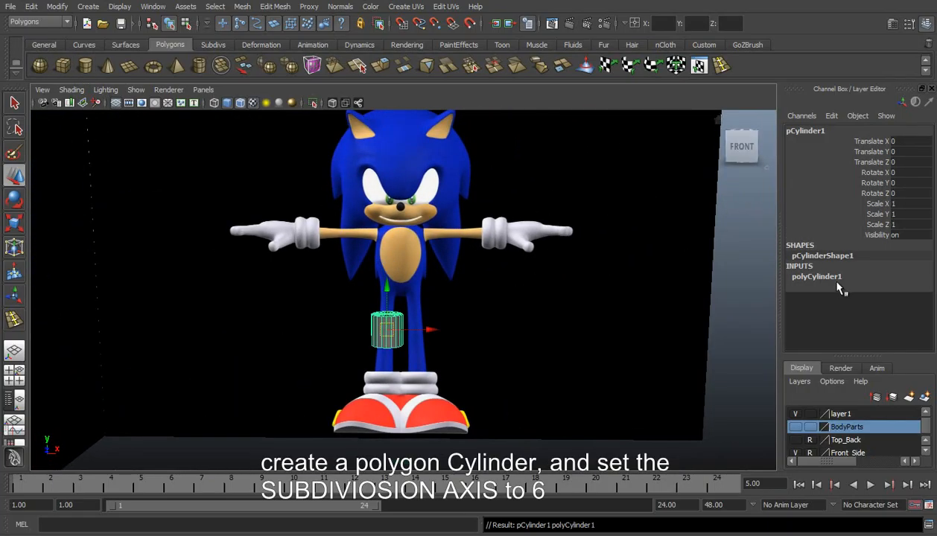
click(816, 276)
double_click(886, 295)
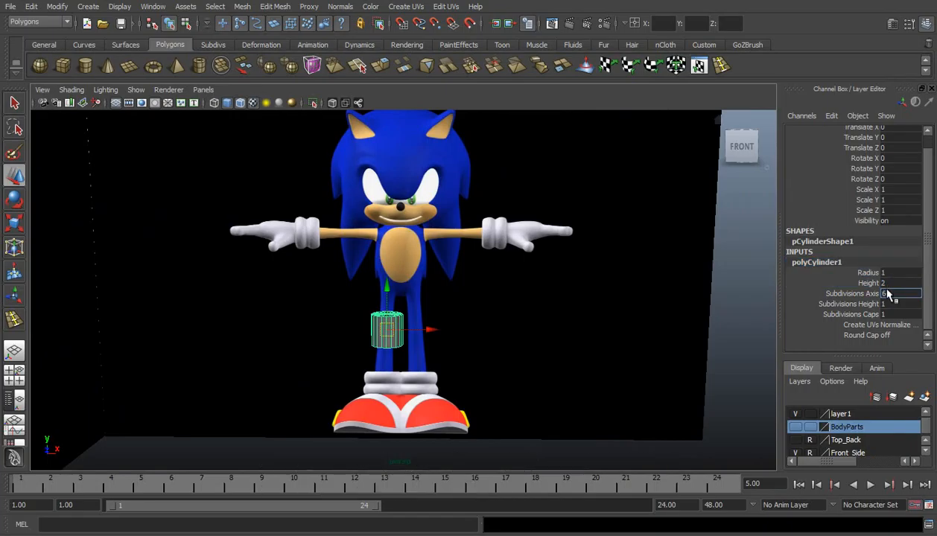
key(Return)
- Rotate the cylinder about its vertical axis by setting Rotate Y to -90
scroll(416, 318, up, 3)
alt+drag(414, 320, 422, 379)
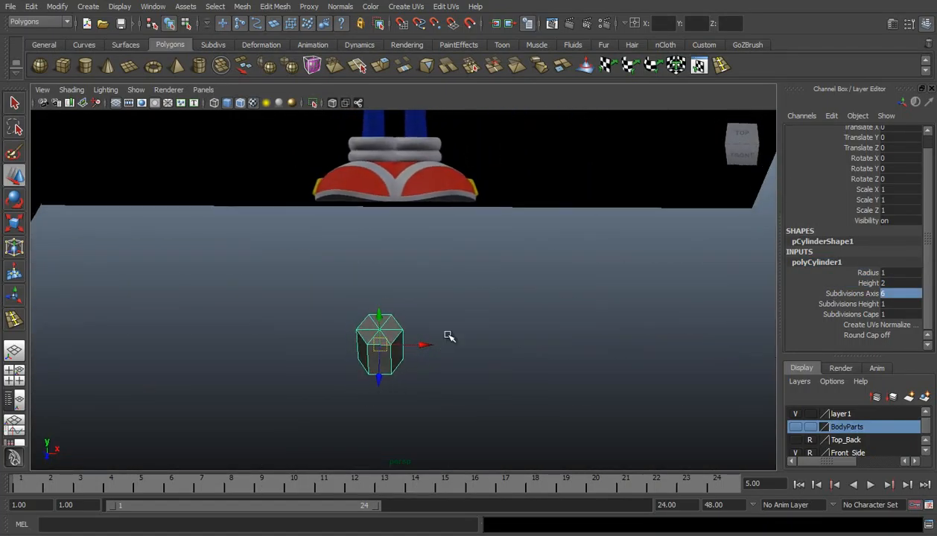
key(e)
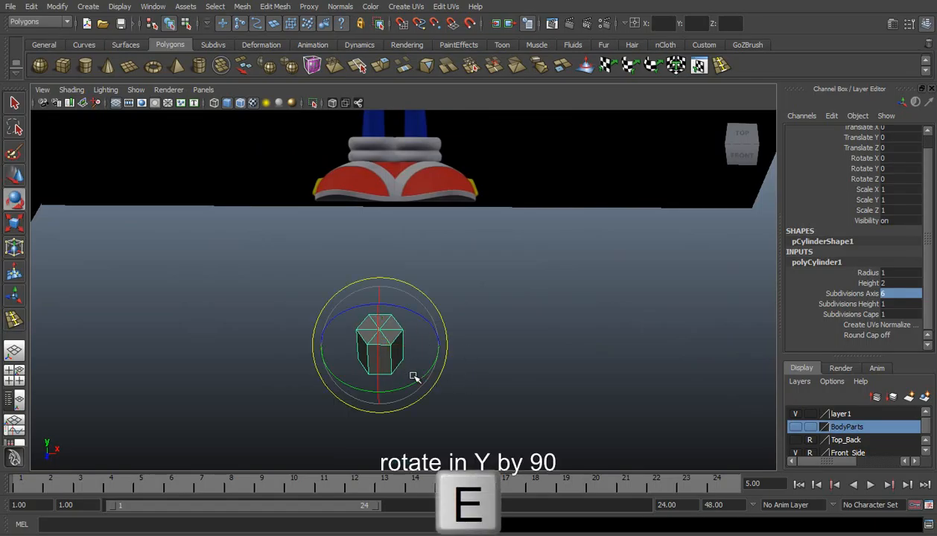
drag(428, 379, 365, 377)
double_click(909, 169)
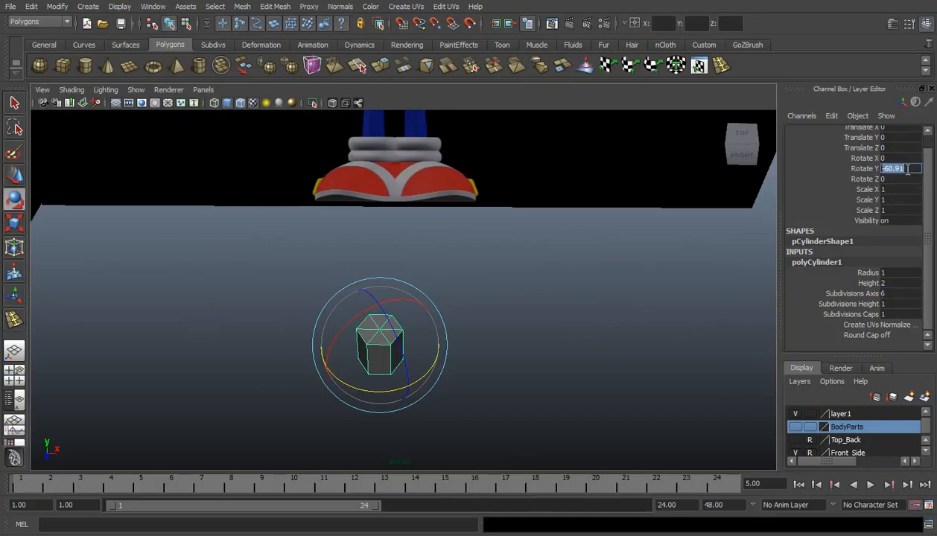
text(-9)
key(Return)
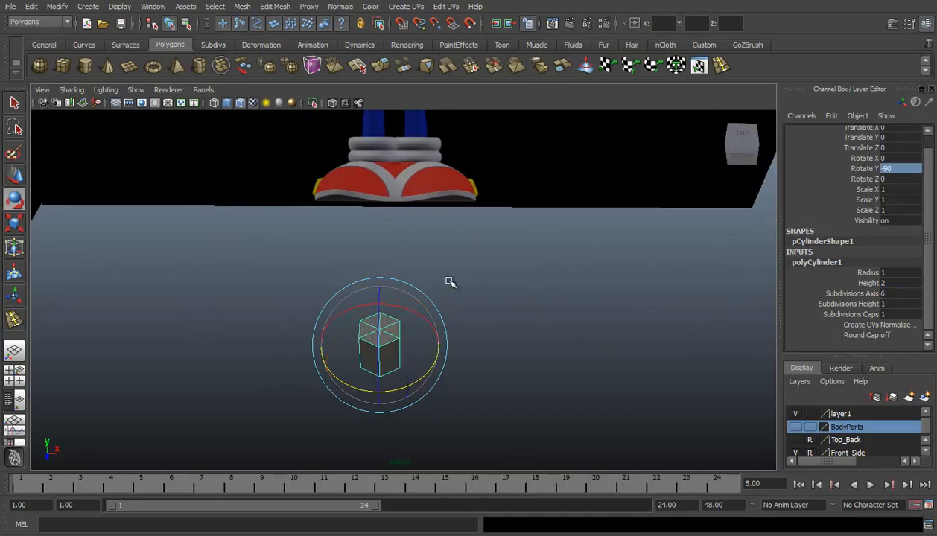
- Set the cylinder's Subdivisions Caps to 0
click(393, 266)
alt+drag(394, 266, 400, 330)
click(393, 332)
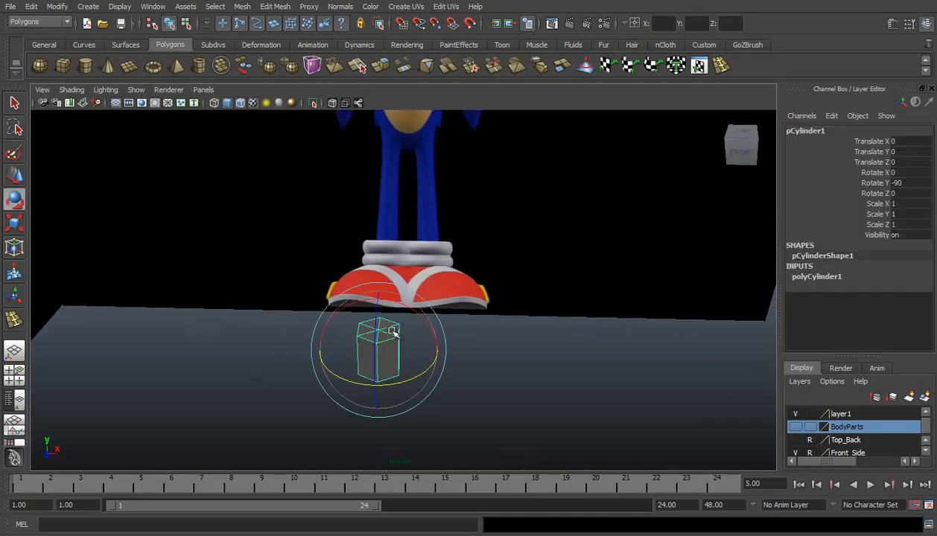
click(839, 277)
click(854, 314)
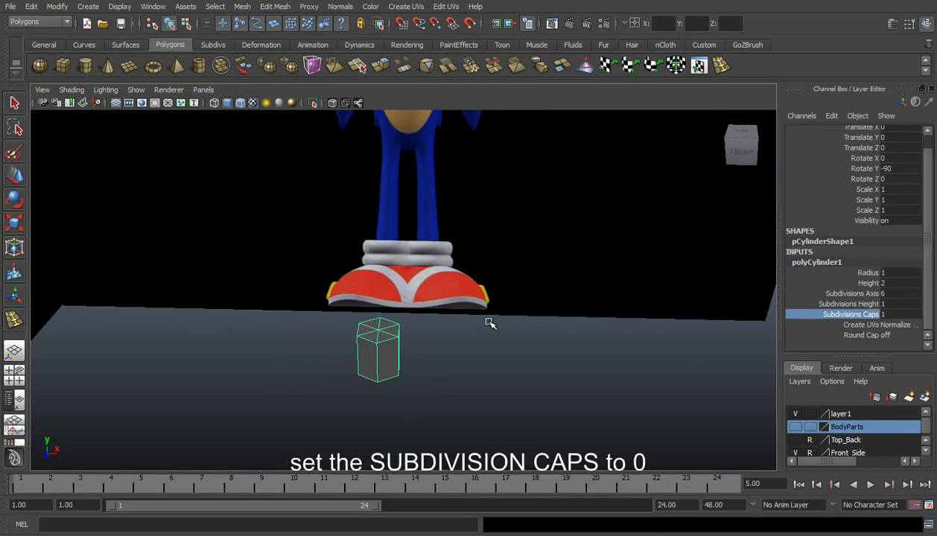
- Delete the cylinder's top and bottom cap faces and return to object mode
right_drag(383, 342, 387, 361)
click(378, 335)
alt+drag(372, 377, 376, 348)
click(387, 328)
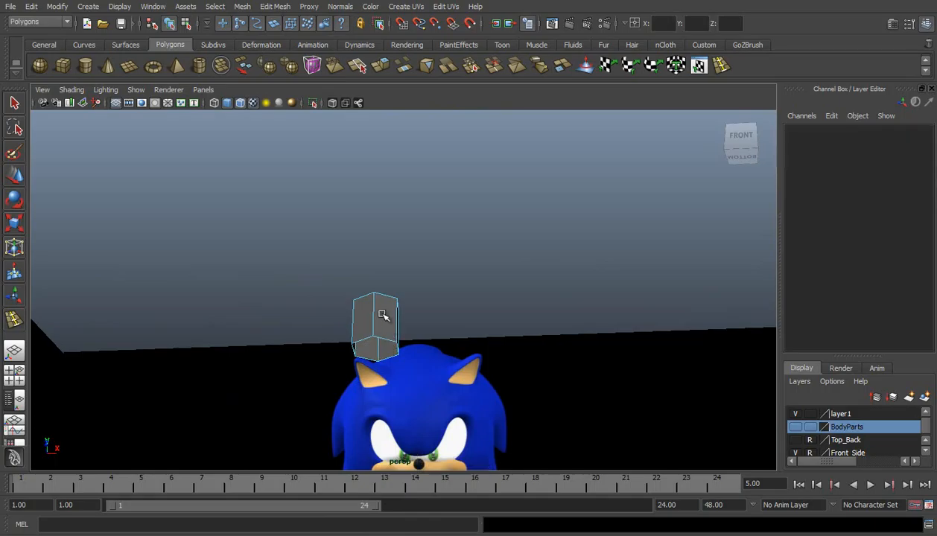
right_click(382, 312)
right_drag(411, 299, 409, 297)
- In the front view, scale the cylinder uniformly to about 3.07 and raise it to about 1.74 in Y to match the torso
key(space)
drag(396, 304, 400, 332)
scroll(403, 320, down, 1)
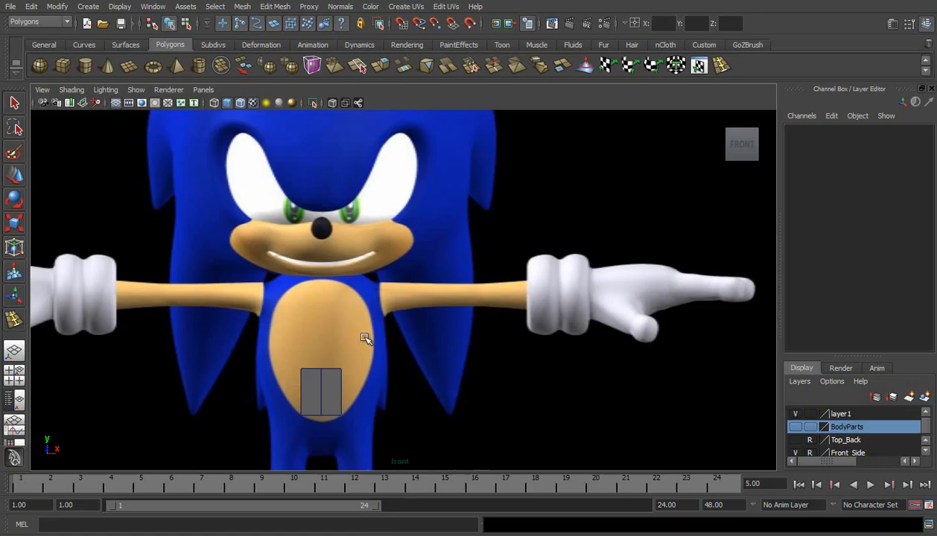
click(320, 386)
key(w)
alt+middle_drag(360, 379, 352, 305)
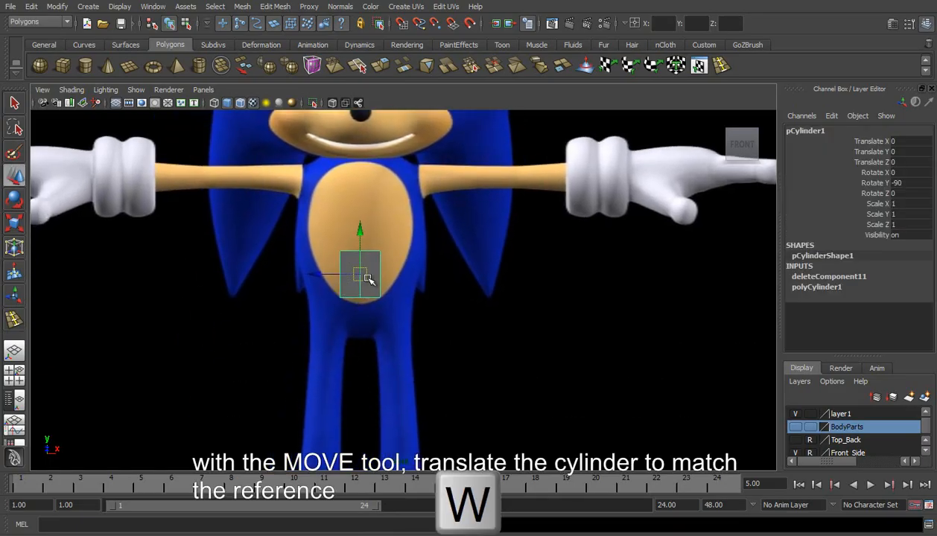
key(r)
drag(360, 273, 441, 221)
key(w)
drag(363, 236, 364, 191)
- Scale the cylinder's top row of vertices narrower and raise it to the character's mouth level to form the neck
right_click(399, 183)
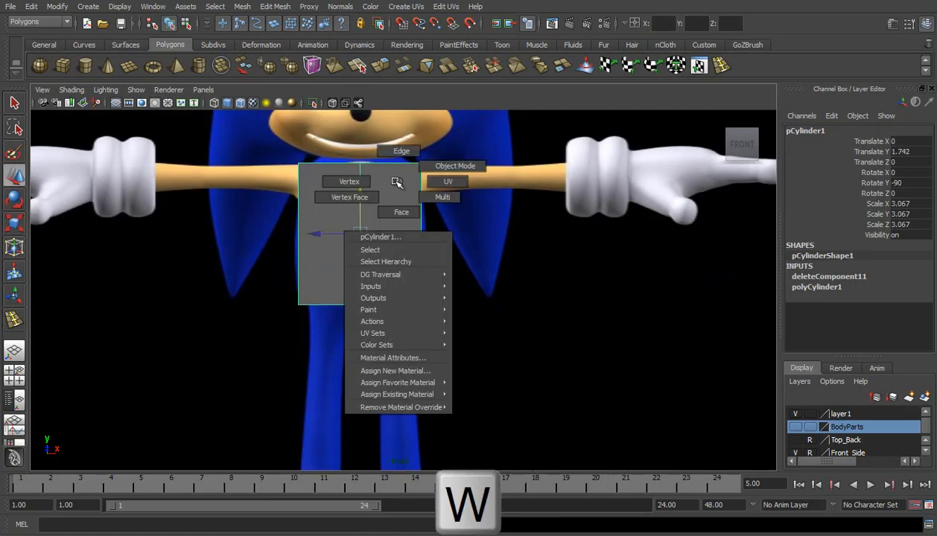
right_drag(399, 182, 345, 182)
drag(289, 153, 453, 181)
alt+middle_drag(393, 182, 407, 231)
key(r)
drag(382, 228, 324, 222)
key(w)
drag(379, 183, 379, 159)
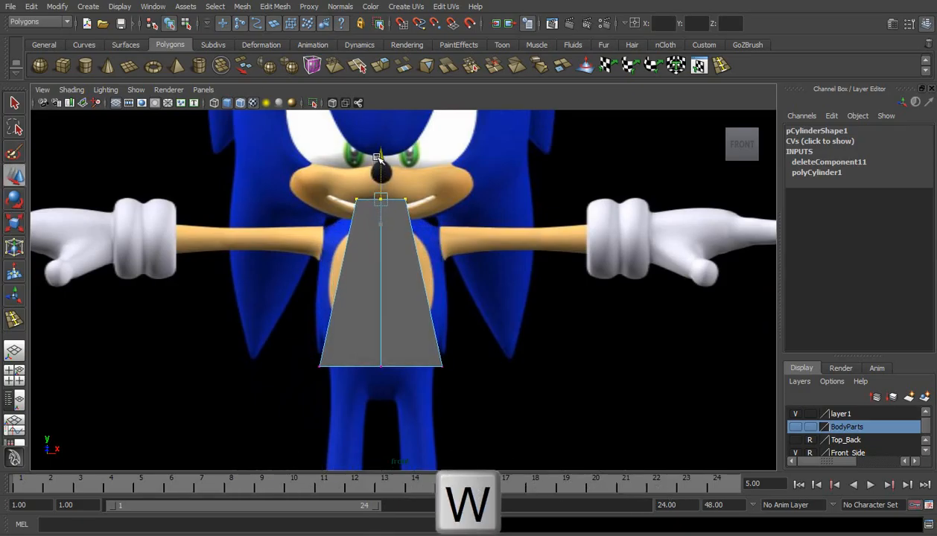
- Insert a horizontal edge loop through the middle of the torso and scale its side vertices outward to the body outline
click(699, 67)
drag(386, 264, 388, 292)
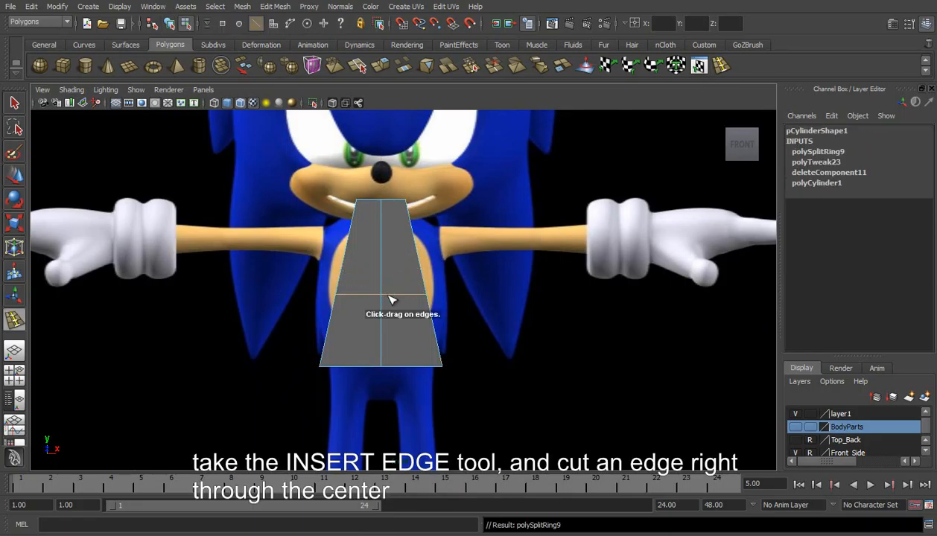
right_drag(408, 285, 359, 284)
drag(408, 287, 466, 299)
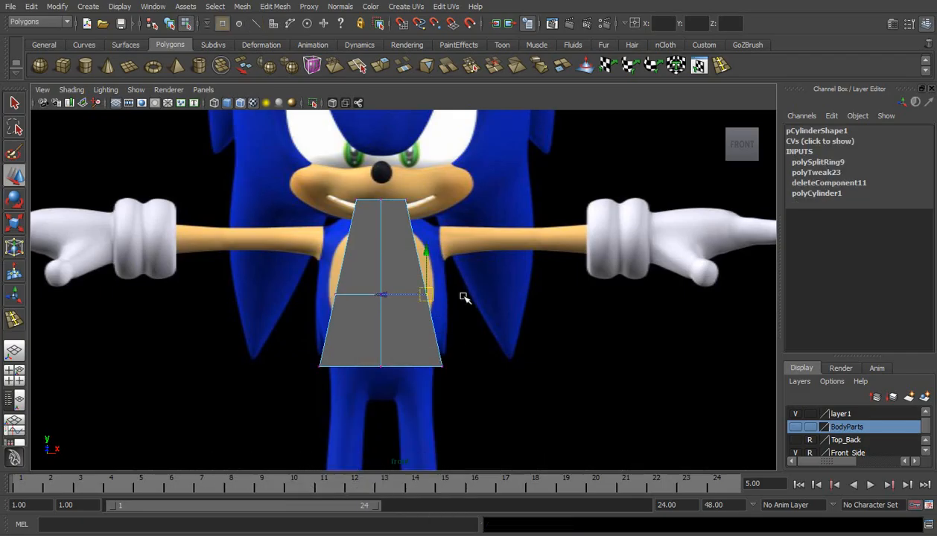
shift+drag(322, 289, 409, 299)
key(r)
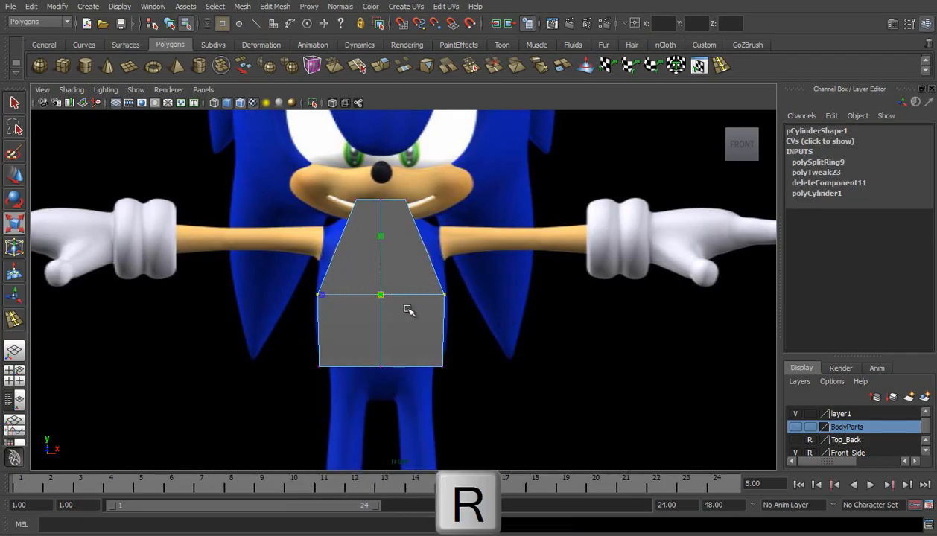
- Lower the bottom row of vertices slightly, and raise the outer corner vertex on the character's left hip
drag(256, 352, 441, 399)
key(w)
drag(378, 321, 378, 327)
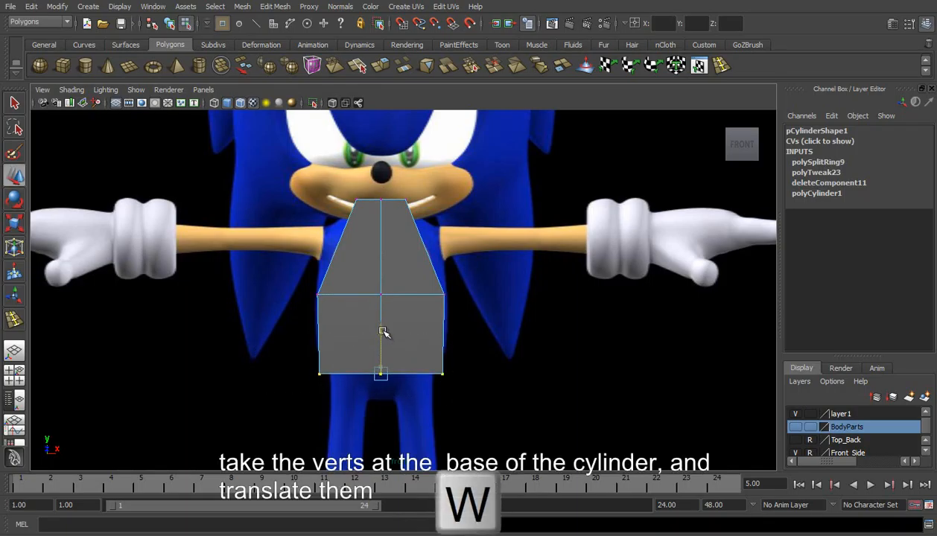
click(447, 375)
drag(440, 337, 441, 320)
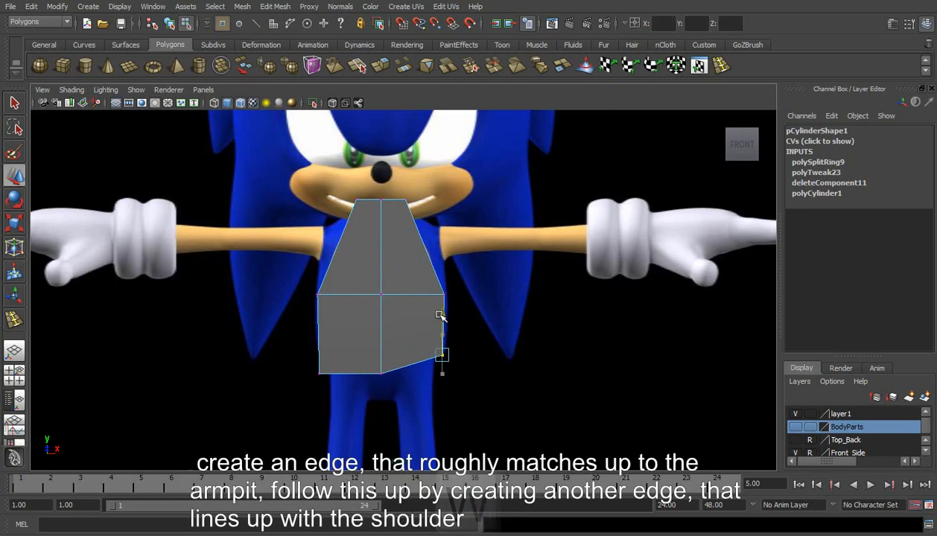
- Insert three horizontal edge loops across the upper torso at the armpit, the shoulder and just below the neck opening
click(718, 68)
click(430, 257)
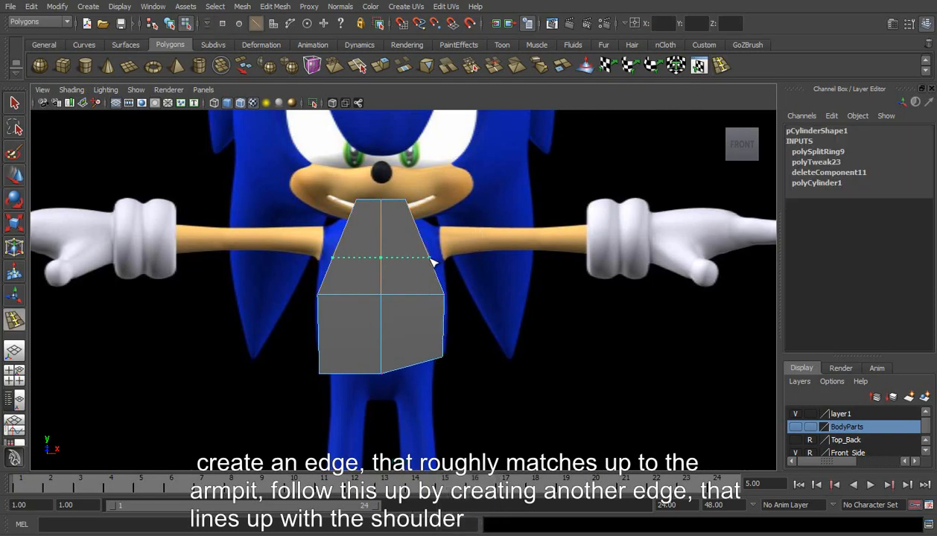
drag(415, 225, 425, 227)
click(412, 213)
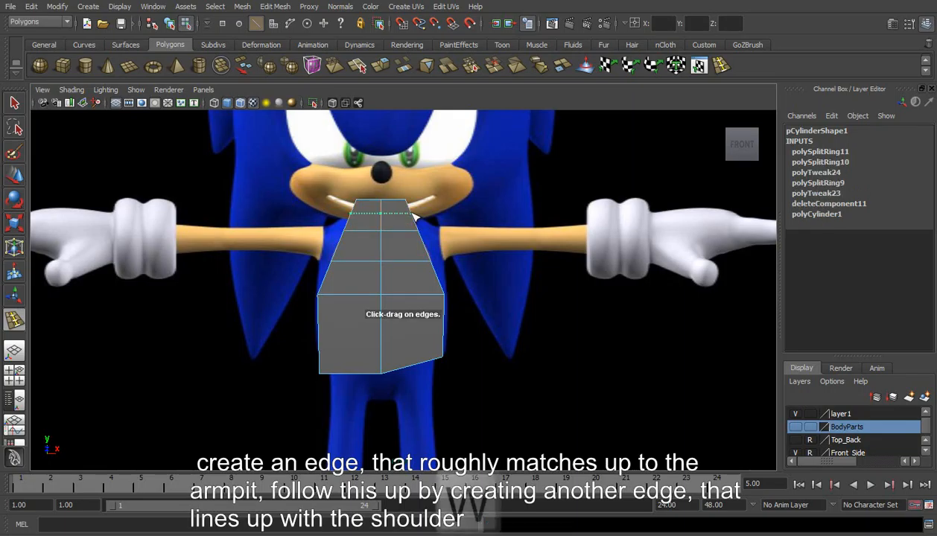
- Move the shoulder and armpit vertices on the character's left side outward to match the reference
key(w)
right_drag(413, 226, 366, 216)
drag(408, 223, 440, 237)
drag(383, 231, 404, 231)
drag(443, 272, 443, 274)
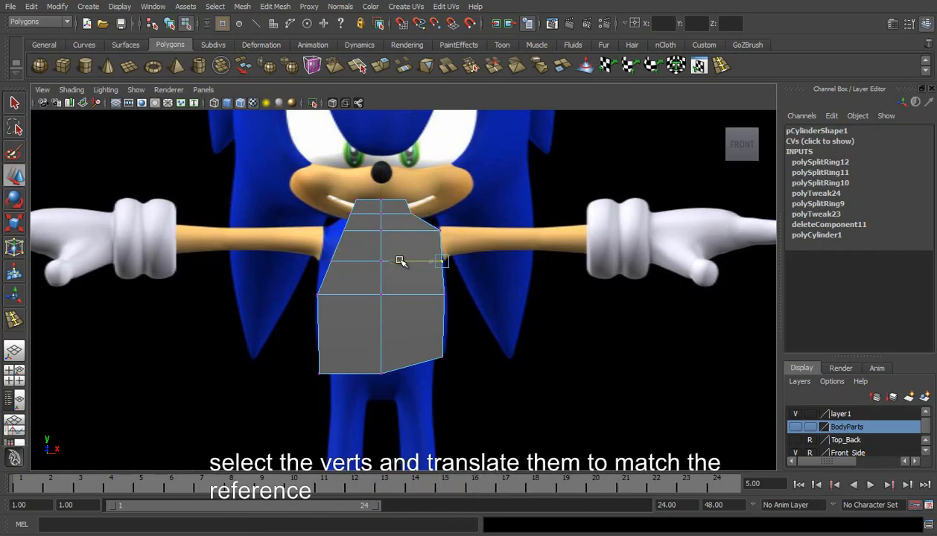
- Delete all faces on the character's right half of the torso
right_drag(373, 221, 368, 257)
drag(295, 180, 373, 389)
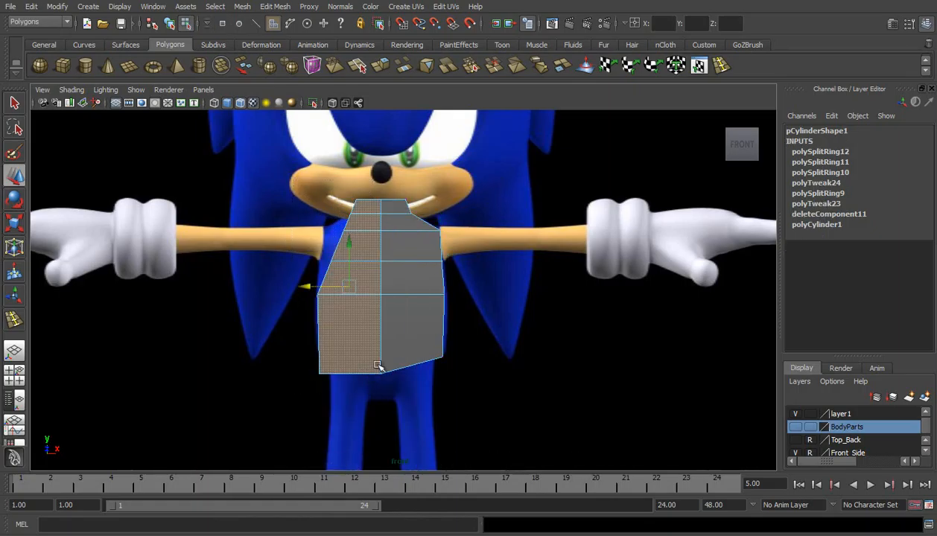
key(Delete)
- Adjust the neck, shoulder and armpit vertices of the remaining half to fit the front reference
right_drag(403, 211, 399, 183)
drag(412, 201, 448, 241)
drag(409, 188, 409, 186)
drag(347, 253, 448, 258)
drag(415, 221, 415, 222)
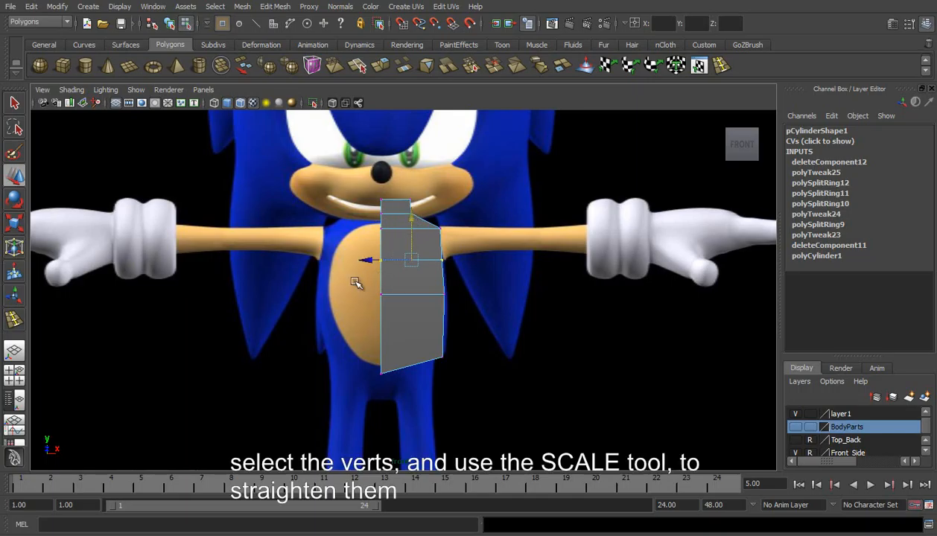
- Straighten the torso's outer side vertices by scaling them into one vertical line, and move them slightly outward
drag(444, 310, 444, 309)
drag(423, 211, 477, 327)
key(r)
mouse_move(494, 294)
mouse_down()
mouse_move(449, 295)
mouse_move(504, 295)
mouse_up()
key(w)
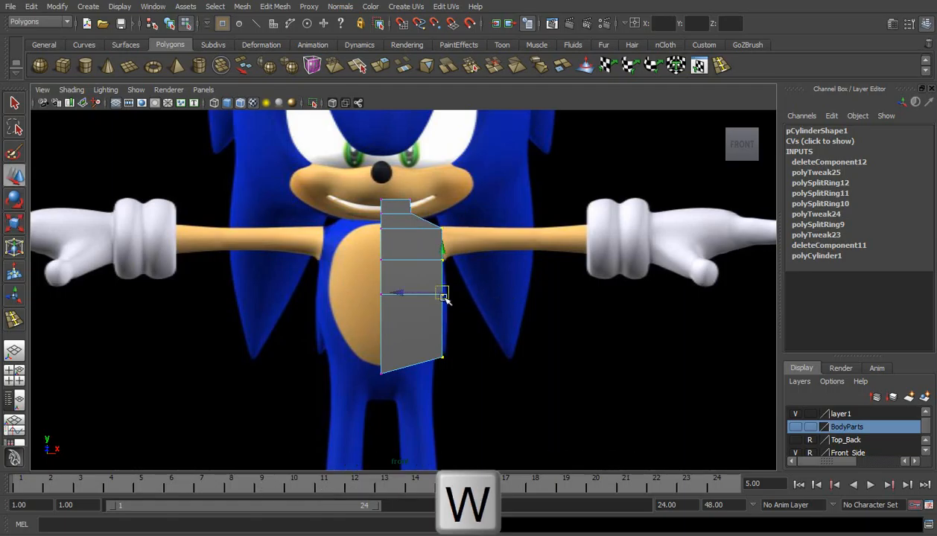
drag(403, 293, 403, 294)
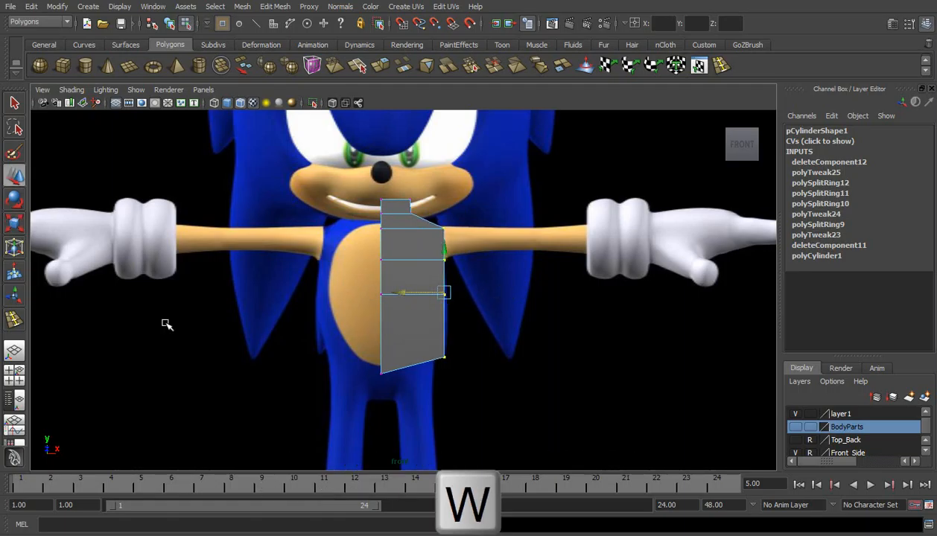
- In the perspective view, insert a vertical edge loop through the front faces of the torso
click(13, 350)
alt+drag(321, 321, 335, 347)
alt+drag(342, 284, 384, 274)
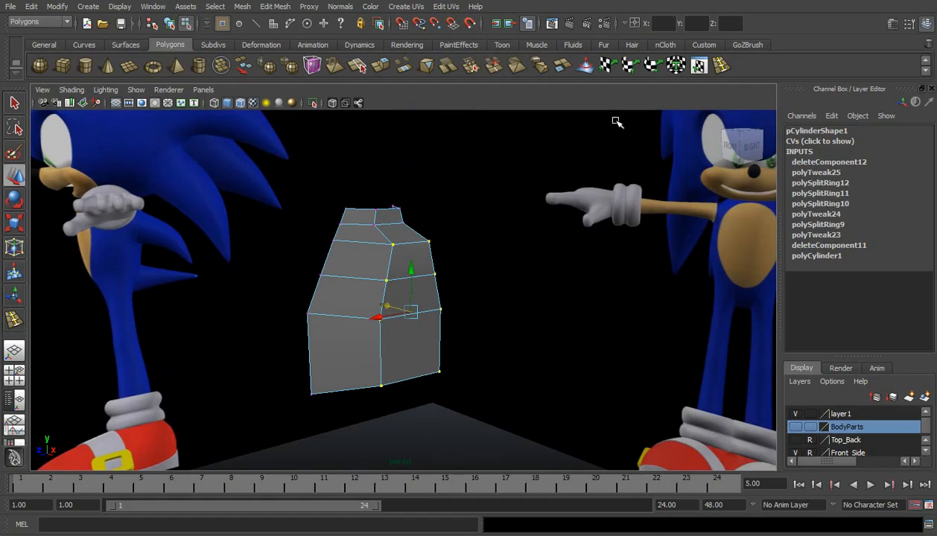
click(721, 66)
alt+drag(415, 220, 380, 270)
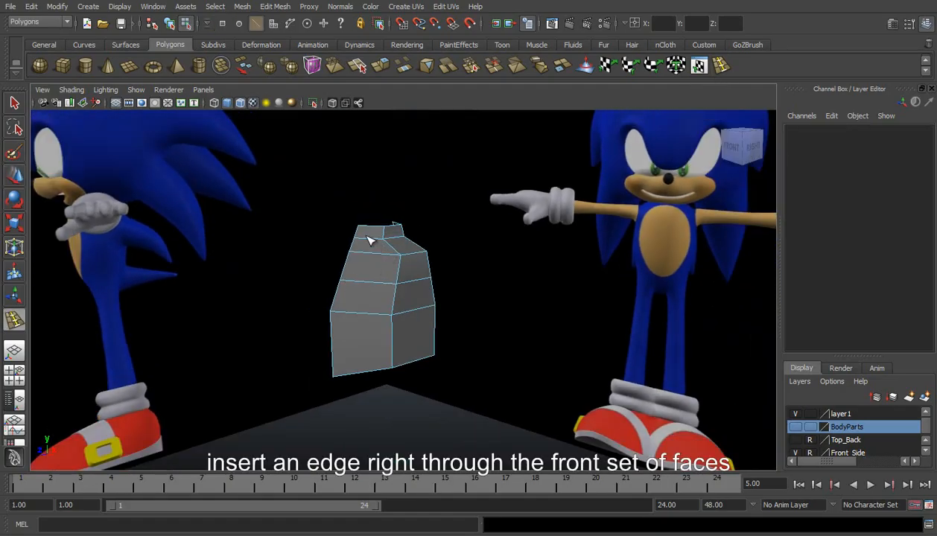
click(370, 239)
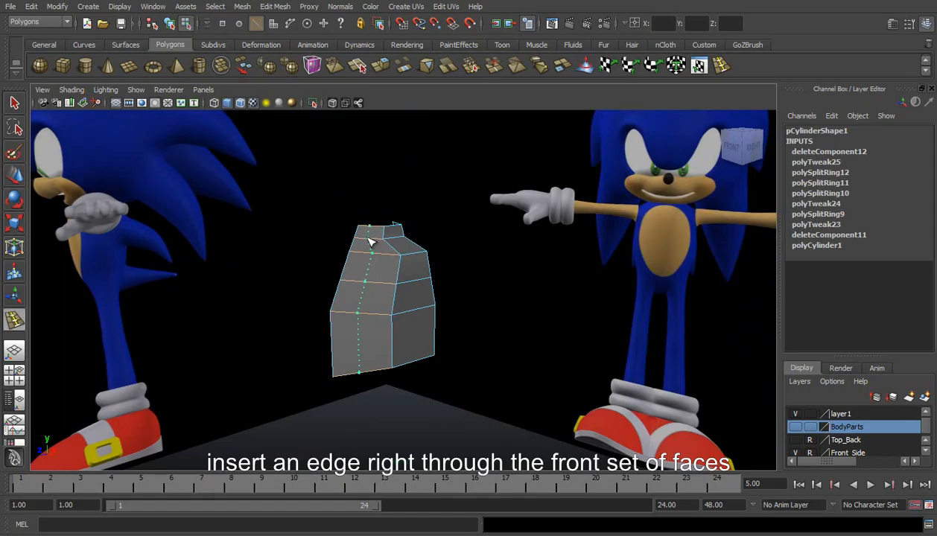
- Scale the new front edge loop sideways until it forms a straight vertical line
mouse_move(443, 290)
alt+mouse_down()
mouse_move(494, 287)
mouse_move(440, 286)
alt+mouse_up()
scroll(440, 285, up, 2)
key(r)
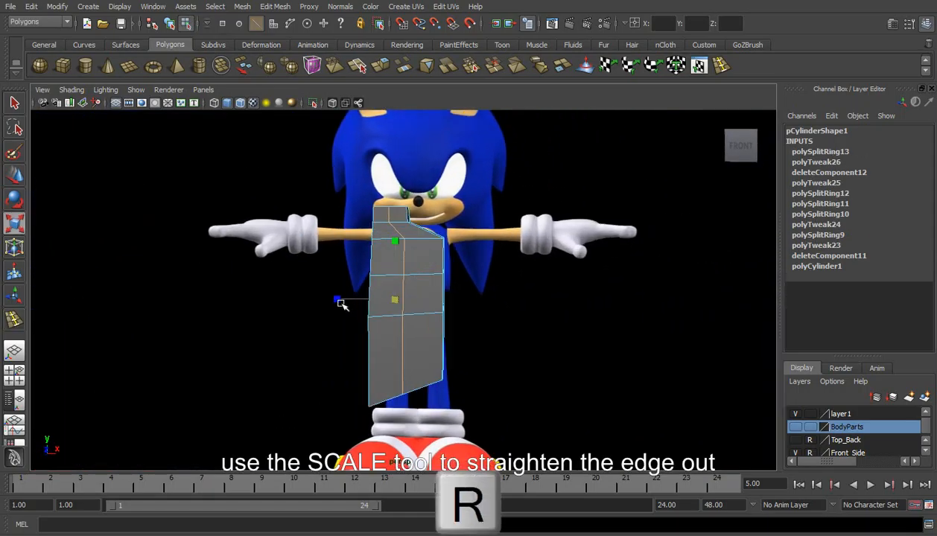
drag(339, 301, 364, 302)
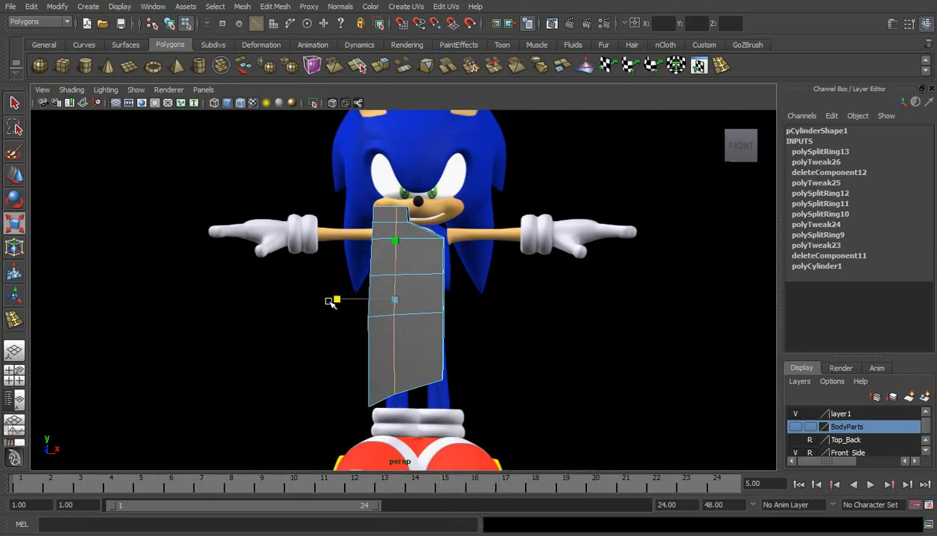
- Translate the front edge loop sideways and forward to round out the chest
key(w)
drag(353, 299, 346, 299)
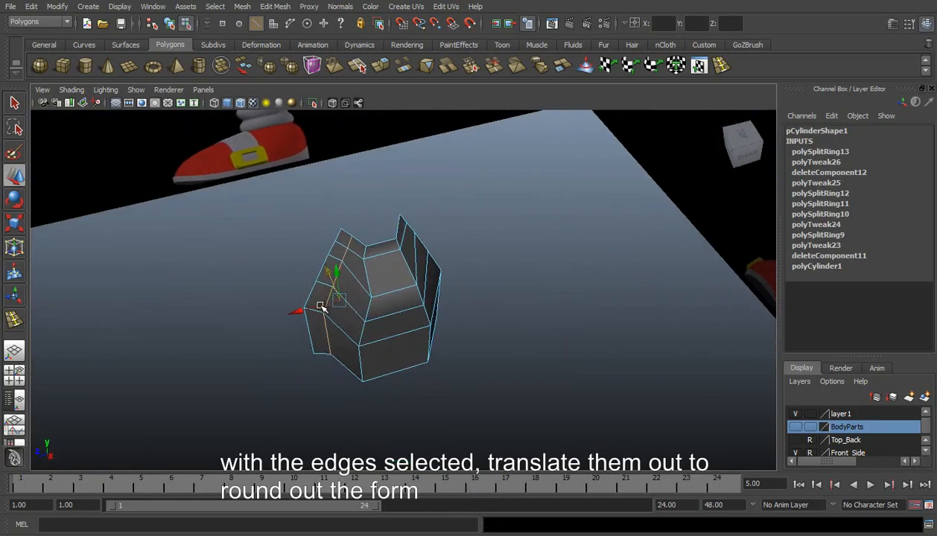
drag(303, 310, 422, 363)
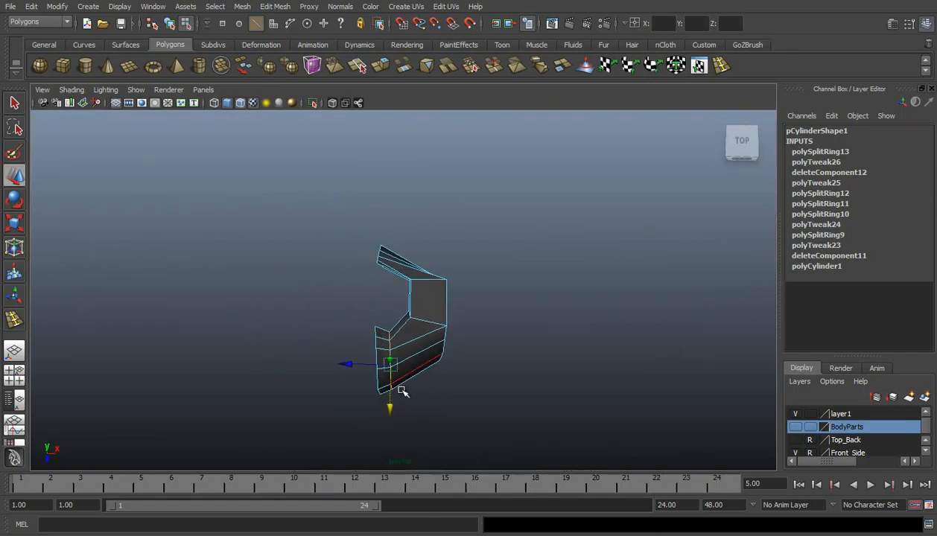
drag(394, 412, 389, 404)
- Move the front neck vertices at the torso's center line forward to smooth the neck opening
right_drag(381, 333, 329, 331)
drag(358, 310, 379, 348)
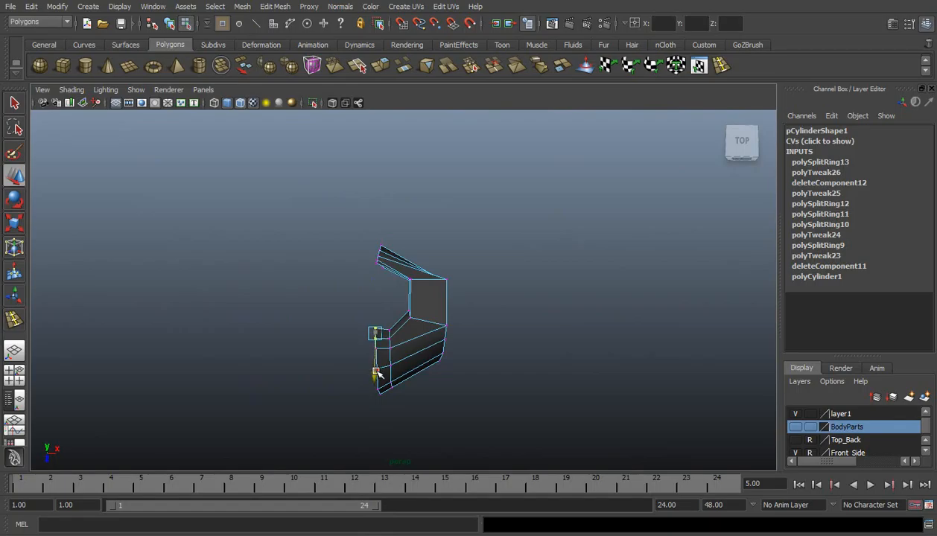
click(494, 339)
- In the perspective view, insert a vertical edge loop through the back faces of the torso
alt+drag(531, 403, 512, 192)
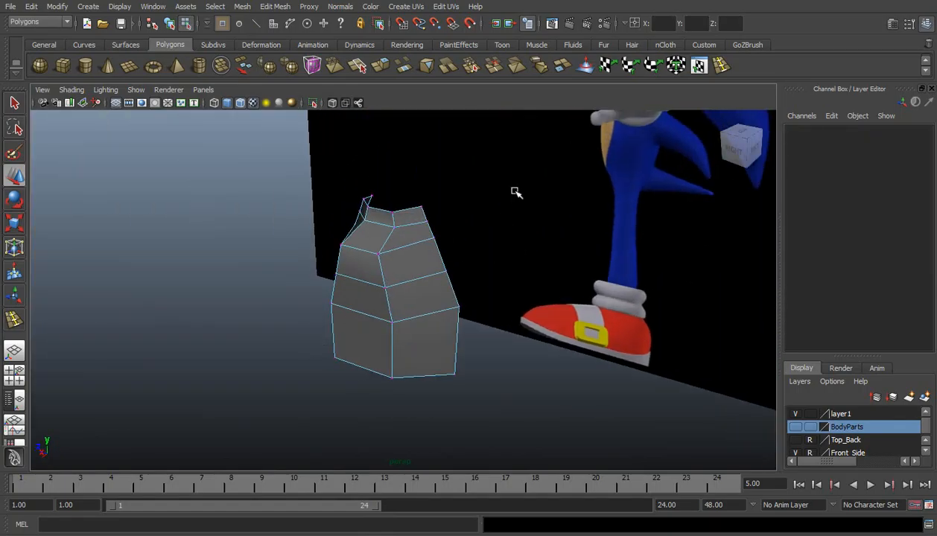
key(y)
alt+drag(454, 266, 392, 262)
drag(403, 224, 416, 225)
- Scale the new back edge loop straight and move it to round out the back, then clear the selection
key(r)
alt+drag(404, 280, 468, 292)
key(w)
drag(458, 296, 438, 415)
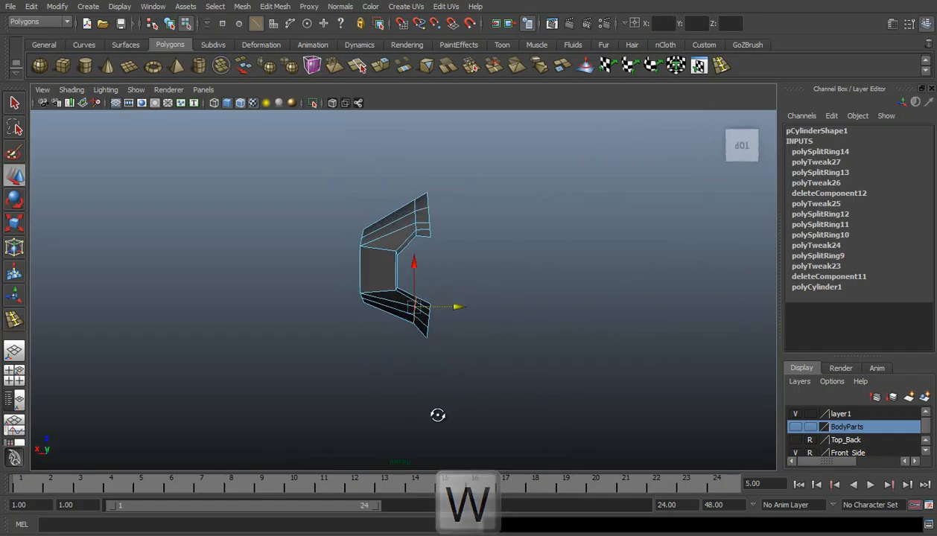
click(423, 266)
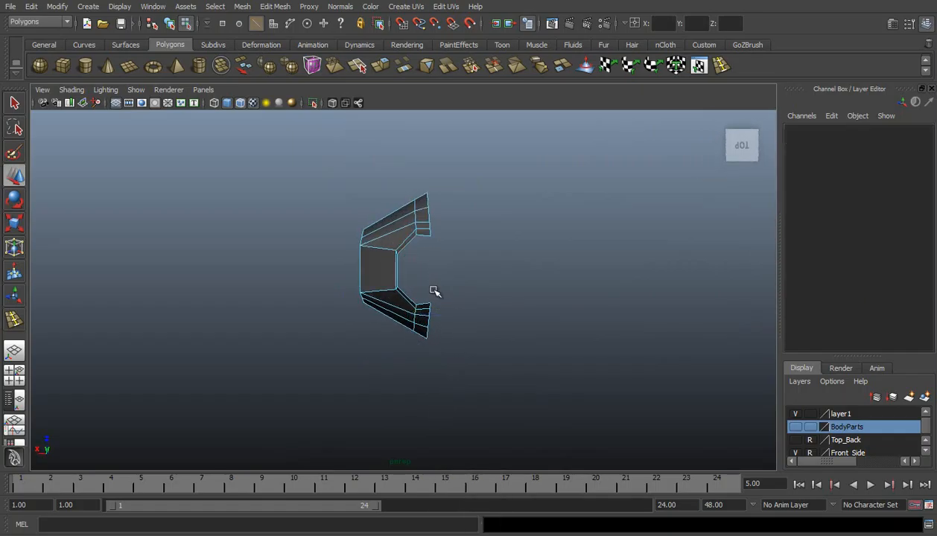
- Switch to the side view and turn on X-Ray shading to see the reference through the torso
alt+drag(316, 318, 429, 261)
key(space)
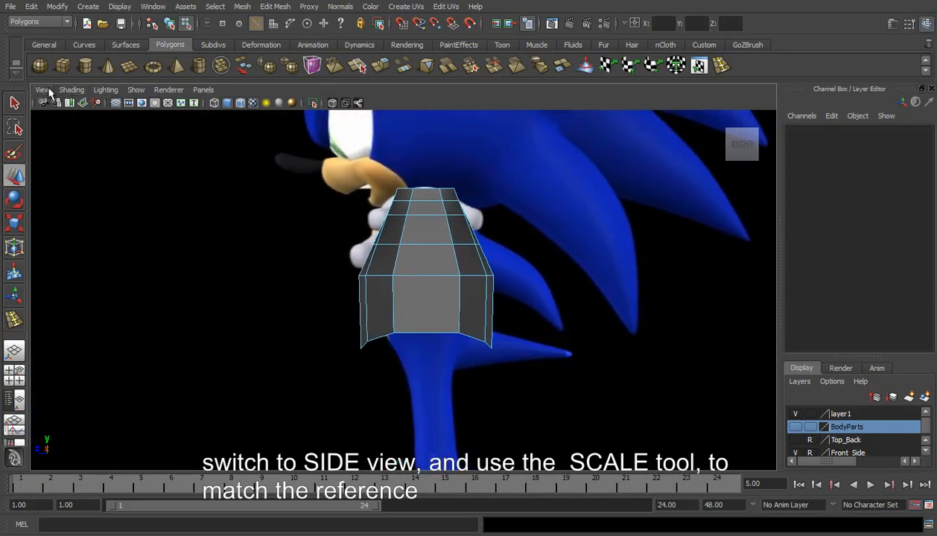
click(71, 91)
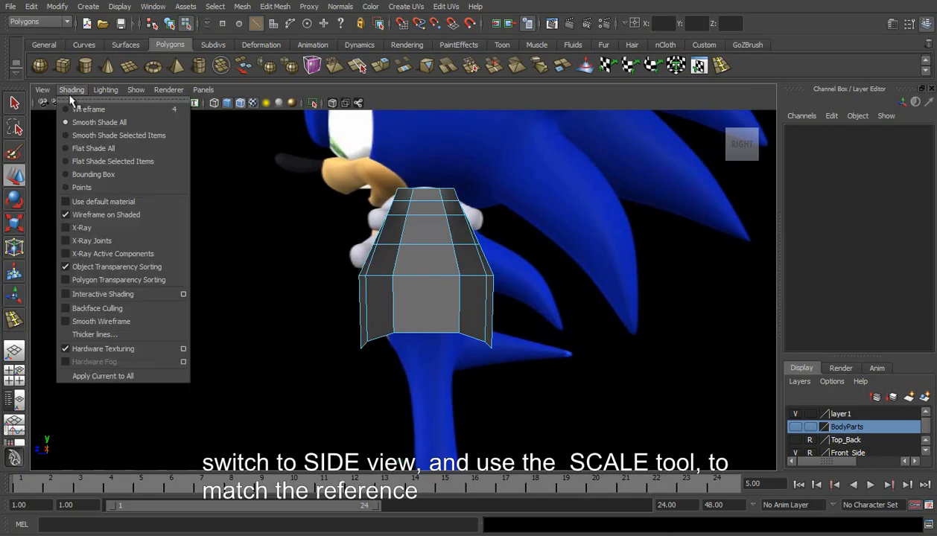
click(112, 227)
- Scale the waist row of vertices inward along the depth axis to match the side reference
right_drag(430, 217, 368, 213)
drag(319, 259, 509, 292)
key(r)
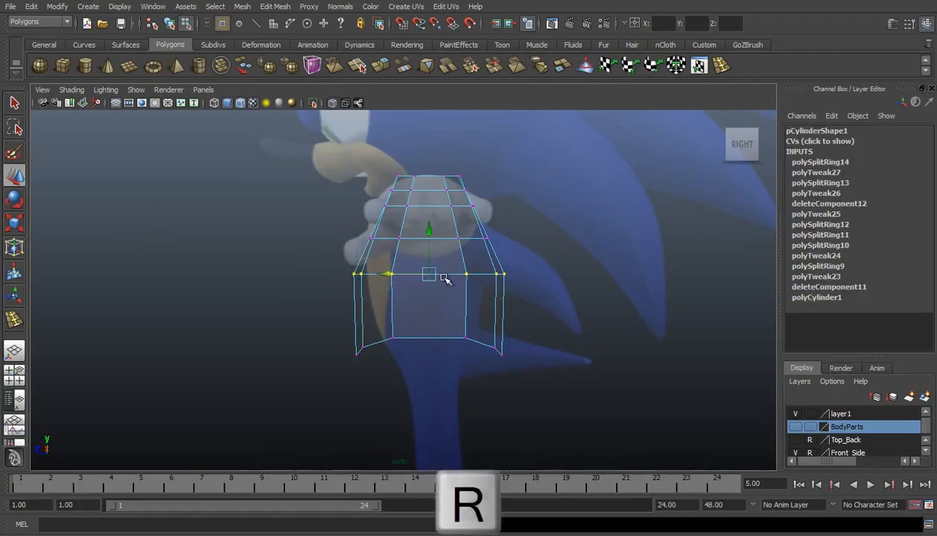
drag(429, 273, 377, 276)
key(w)
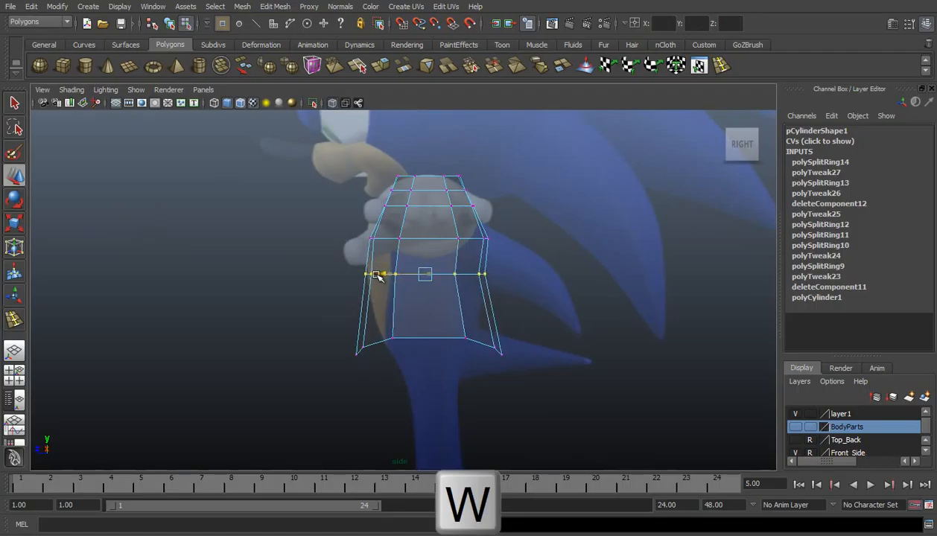
- Scale the bottom row of torso vertices inward to narrow the hips in the side view
drag(381, 333, 559, 406)
key(r)
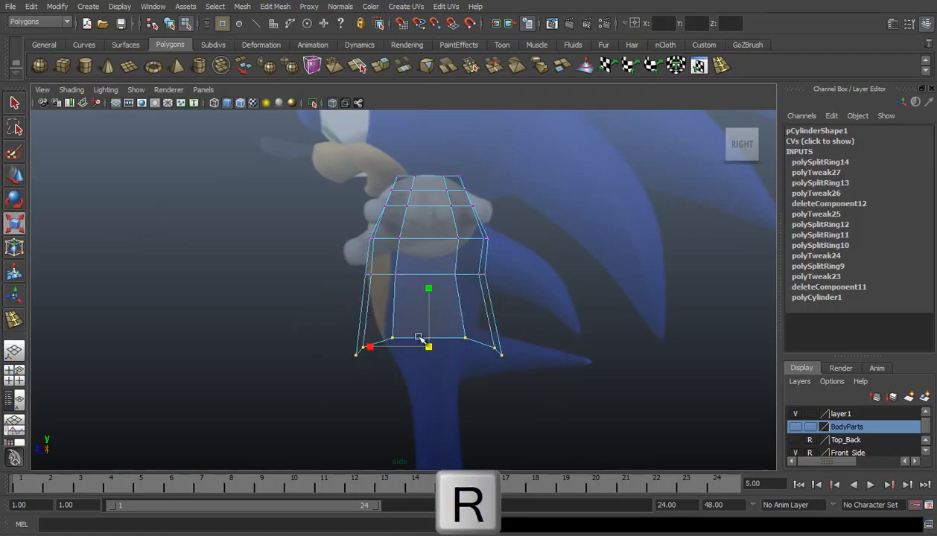
drag(430, 347, 401, 344)
- Move the front shoulder-row vertices and the front neck vertices above them slightly forward in the side view
alt+middle_drag(374, 237, 392, 284)
scroll(390, 282, up, 1)
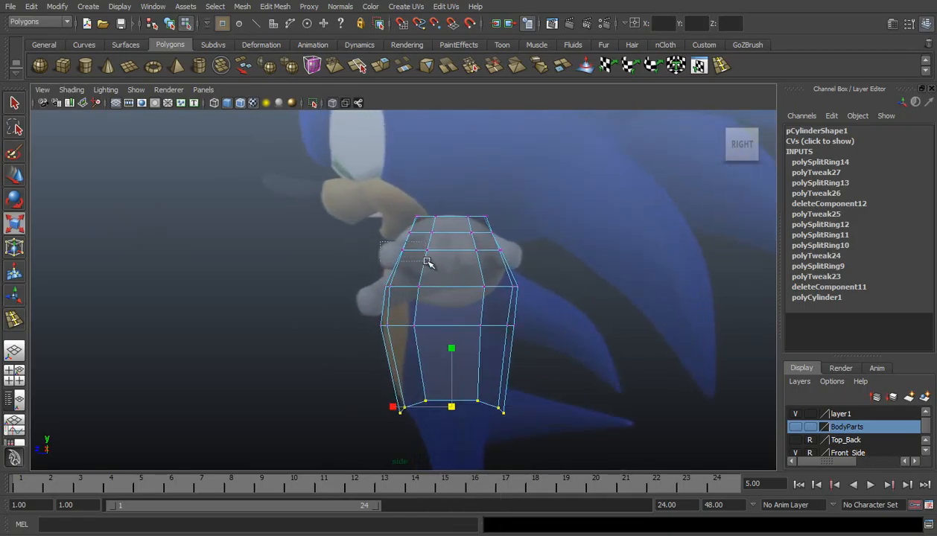
drag(491, 274, 418, 255)
key(w)
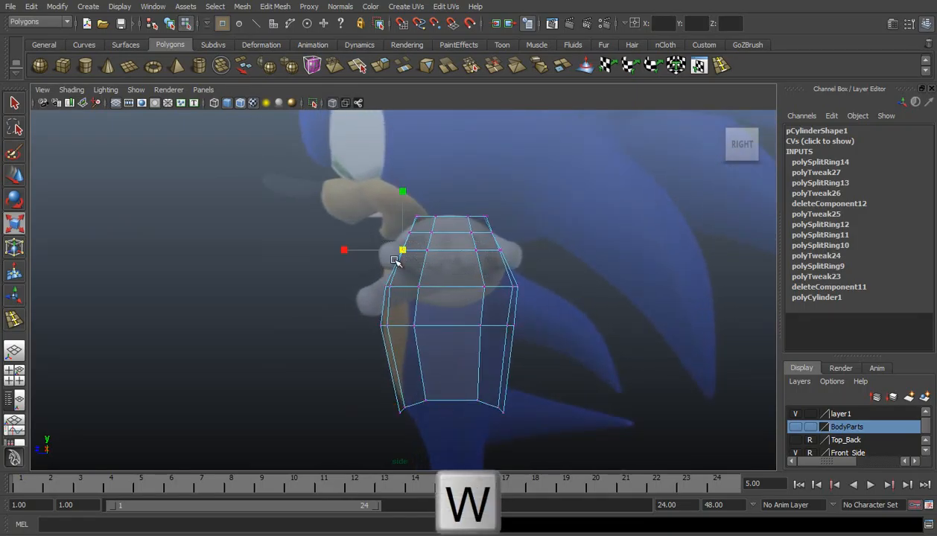
drag(356, 251, 351, 251)
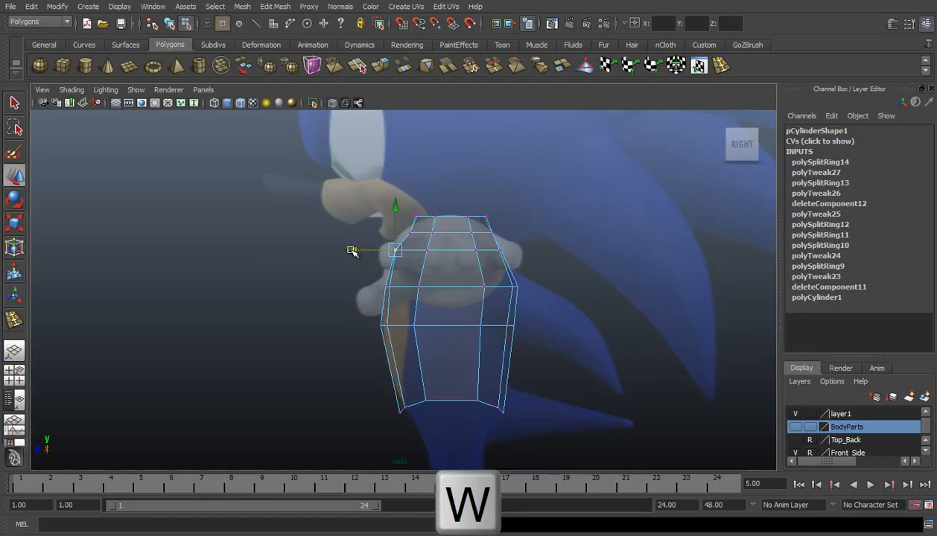
drag(430, 246, 367, 224)
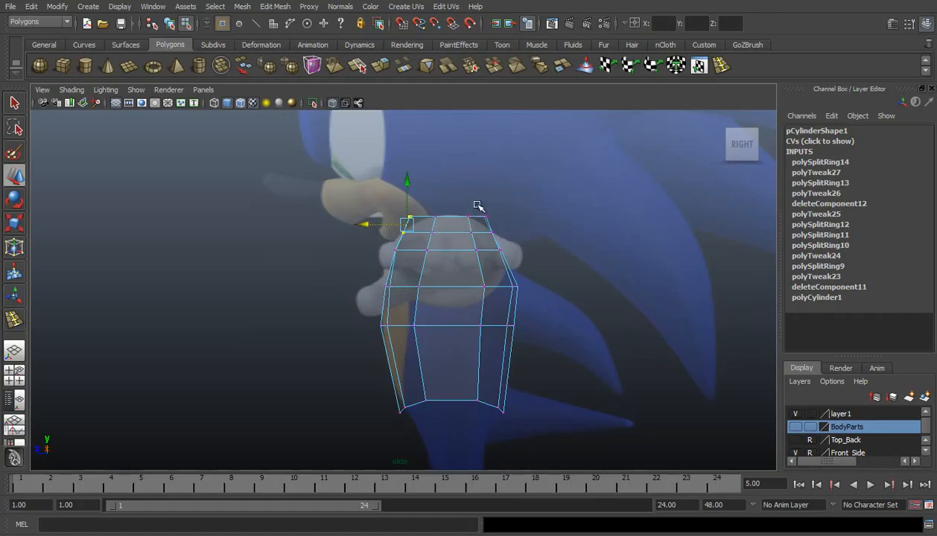
- Move the back neck vertices of the top two rows slightly forward to shape the back of the neck
drag(496, 236, 492, 237)
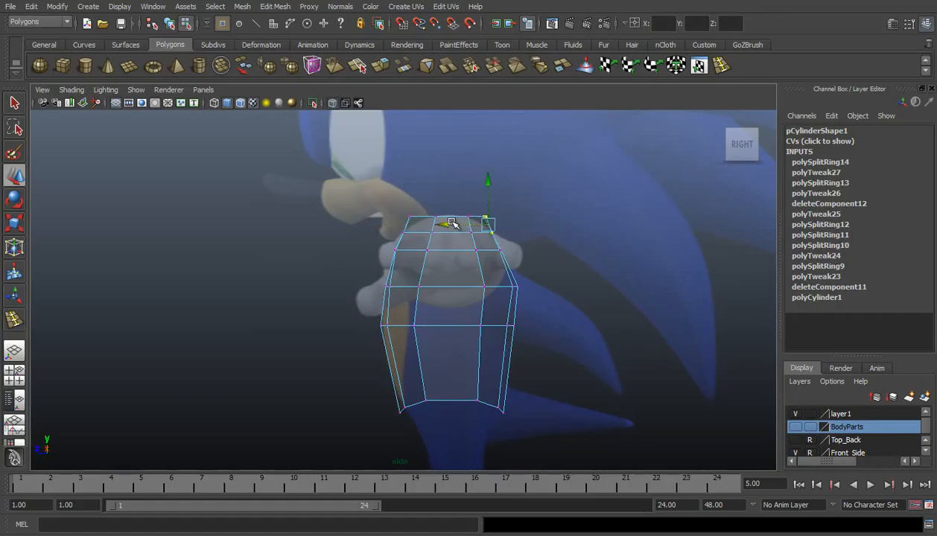
click(522, 241)
scroll(510, 272, up, 5)
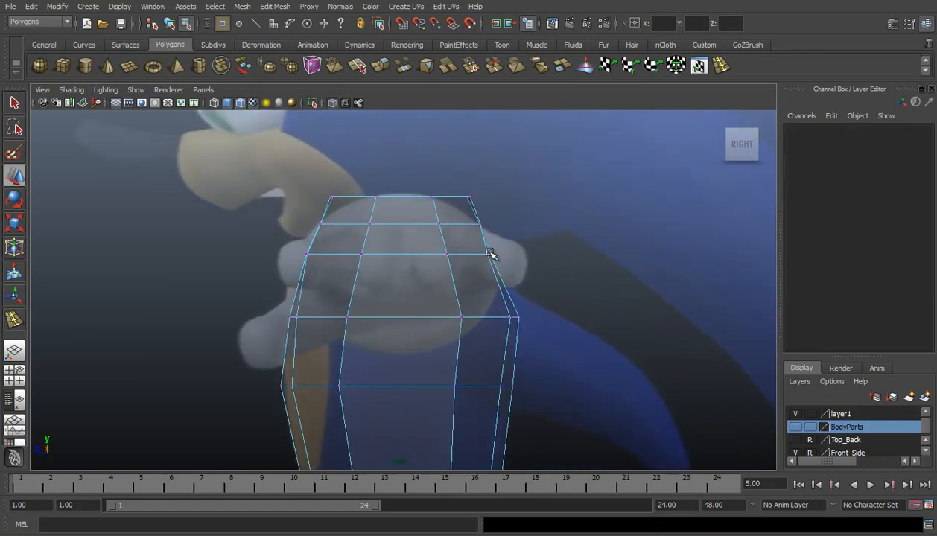
click(480, 223)
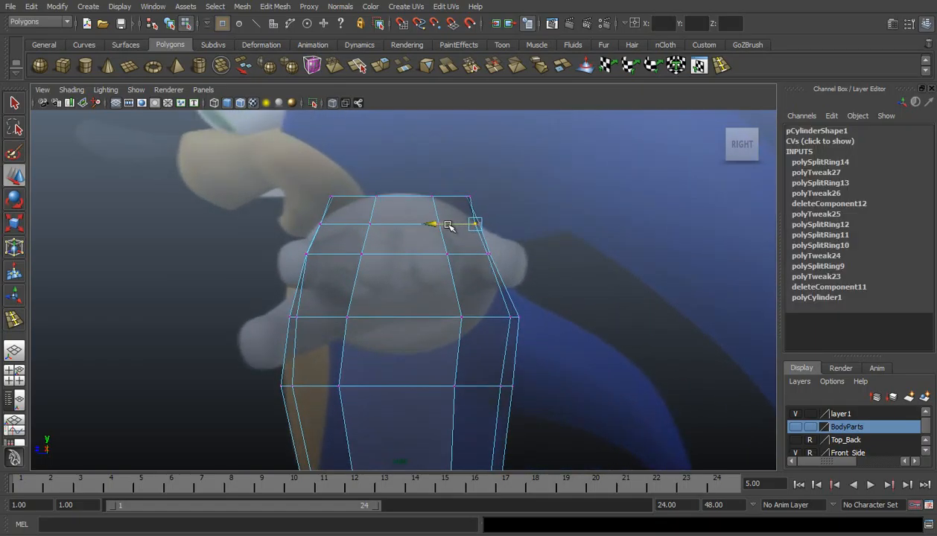
click(470, 197)
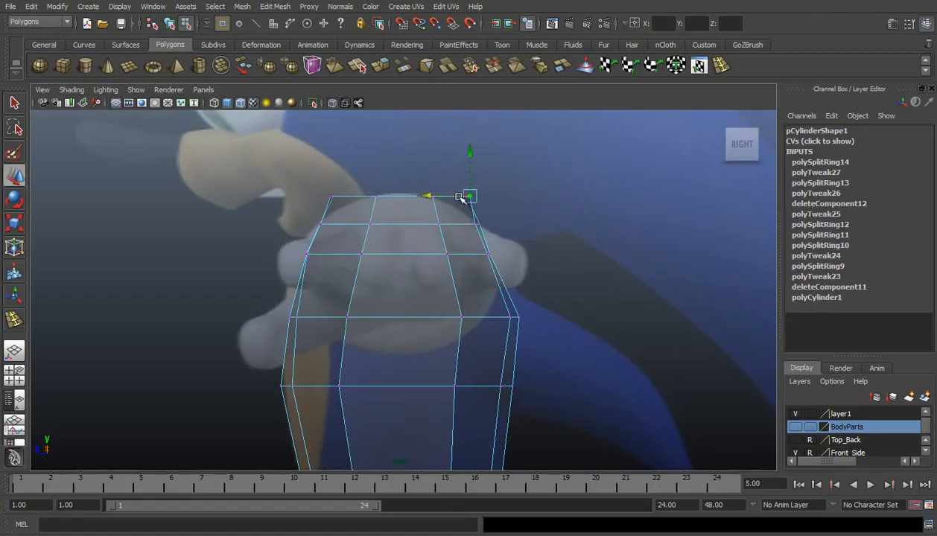
drag(459, 198, 451, 198)
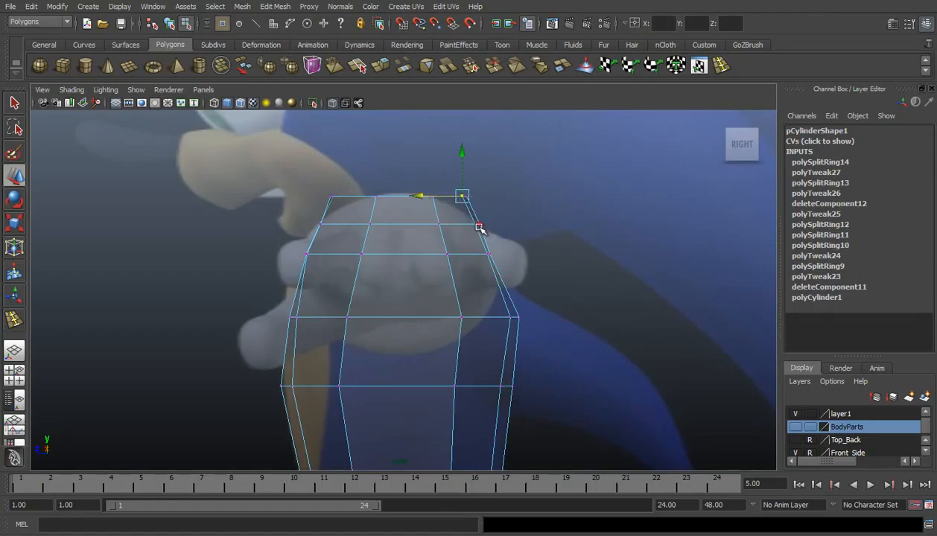
- Adjust the back vertices of the shoulder and chest rows in depth to round the upper back
click(488, 254)
drag(445, 254, 451, 254)
drag(495, 300, 527, 341)
drag(474, 318, 410, 272)
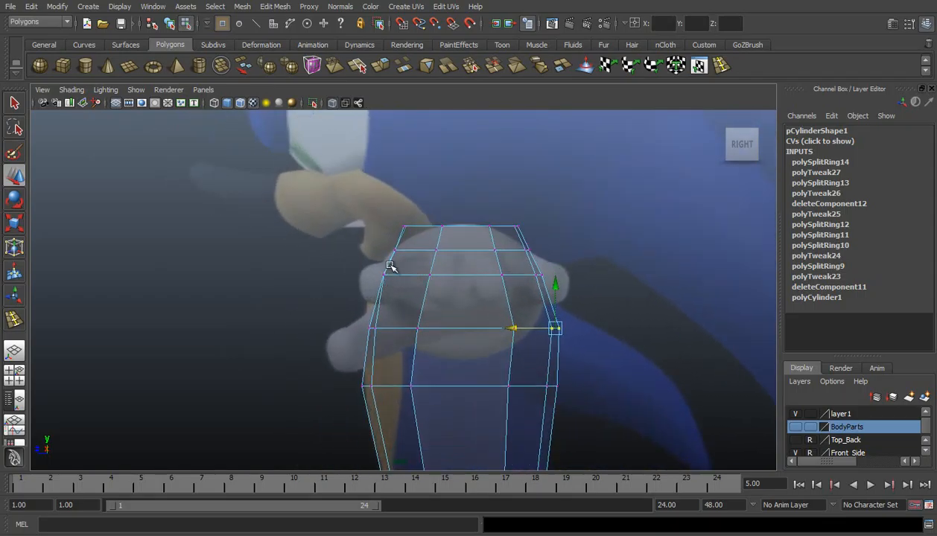
- Move the front vertices of the upper three rows slightly inward to smooth the chest and neck profile
click(396, 251)
drag(377, 252, 363, 226)
click(371, 231)
click(403, 226)
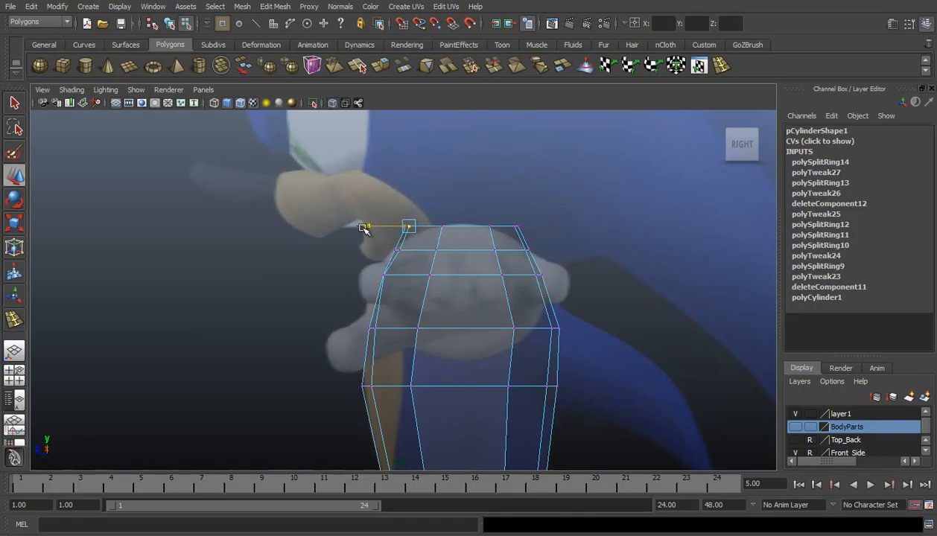
click(384, 276)
drag(348, 274, 356, 274)
- Move the rear vertex of the side panel on the chest row slightly forward
alt+right_drag(436, 275, 395, 275)
click(473, 315)
drag(447, 314, 441, 314)
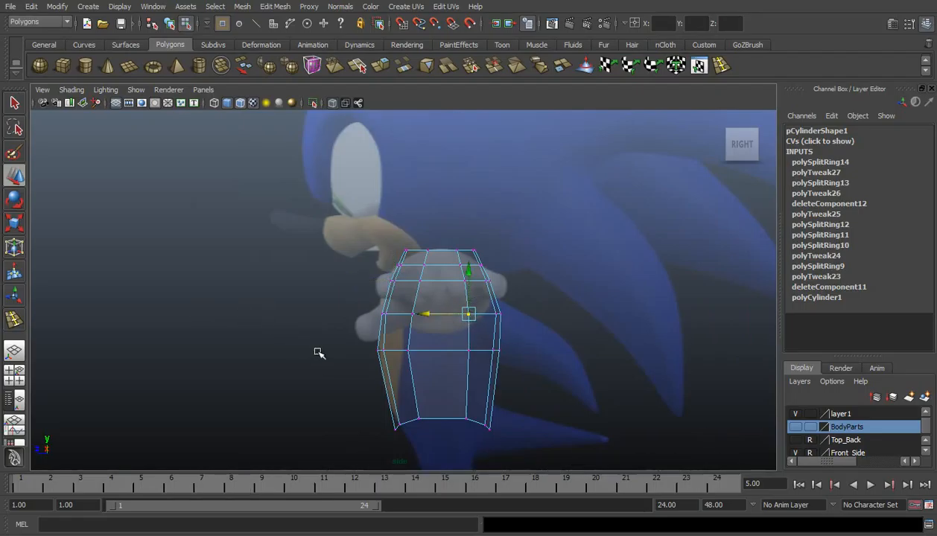
- In the front view, align all of the torso's open-edge vertices to the character's center line with an absolute X value
click(17, 352)
alt+drag(174, 310, 419, 280)
key(space)
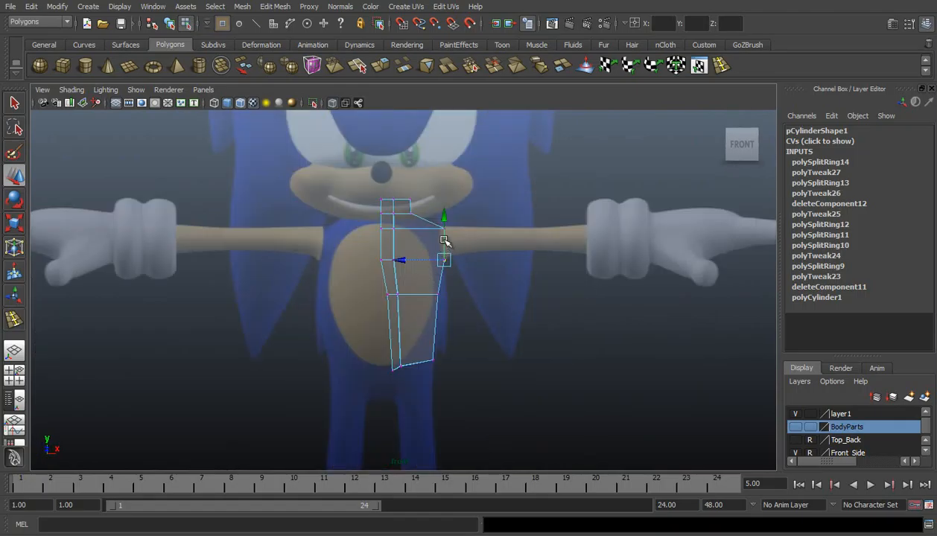
click(722, 66)
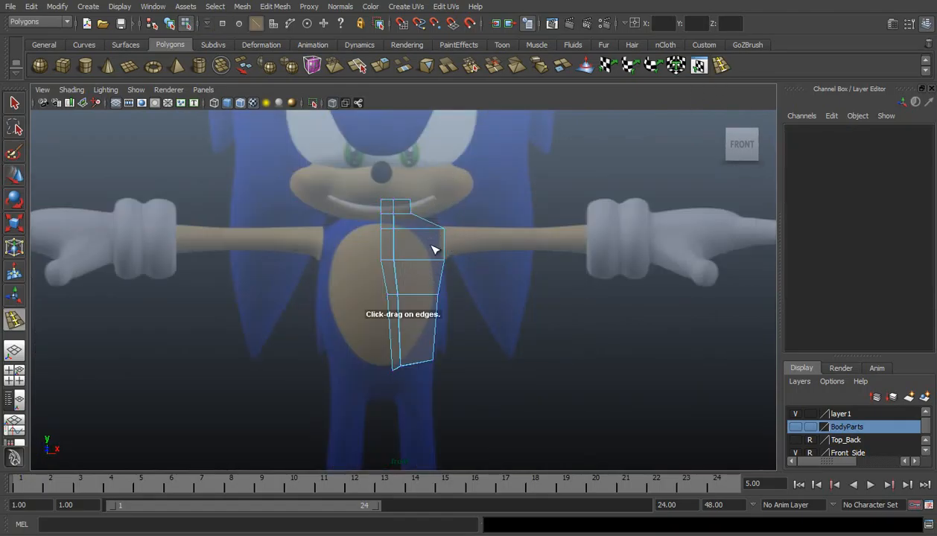
key(w)
right_drag(410, 238, 360, 232)
drag(346, 181, 393, 386)
drag(379, 284, 395, 399)
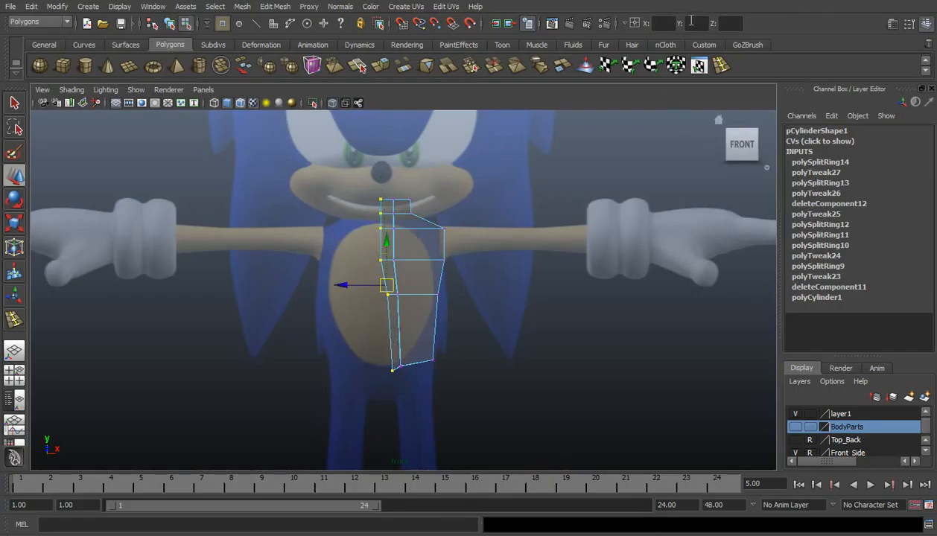
click(669, 23)
key(Return)
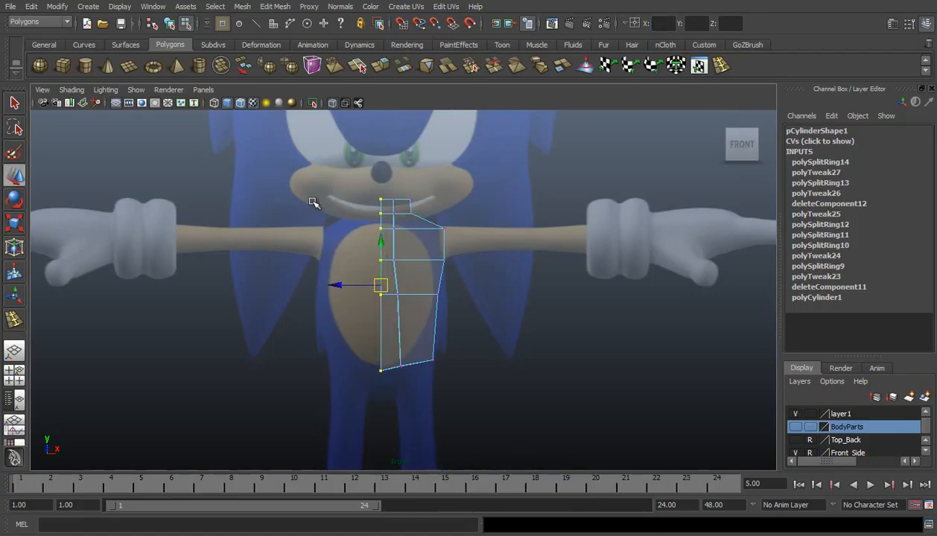
- Straighten the vertical edge loop beside the center line by shifting its lower vertices inward and scaling the whole column flat
drag(389, 319, 419, 373)
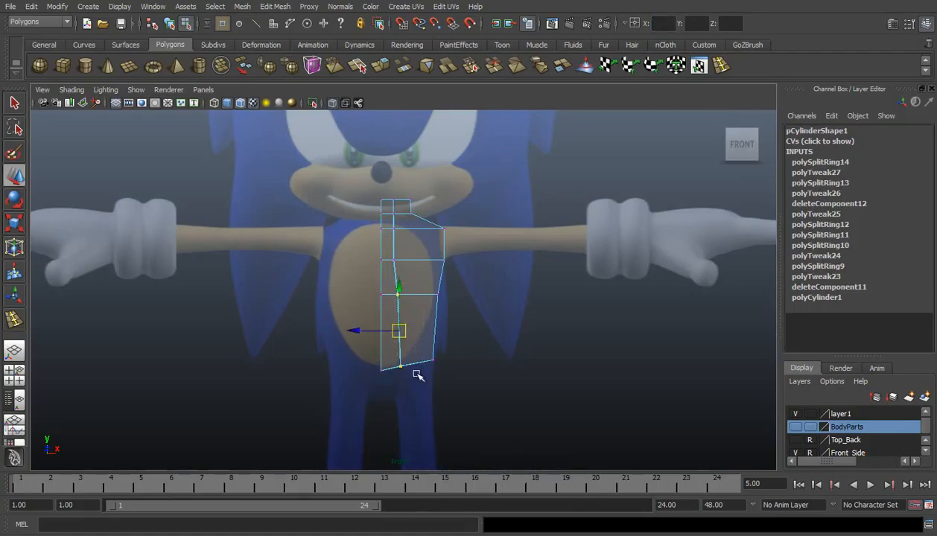
key(r)
mouse_move(341, 333)
mouse_down()
mouse_move(385, 326)
mouse_move(355, 331)
mouse_up()
key(w)
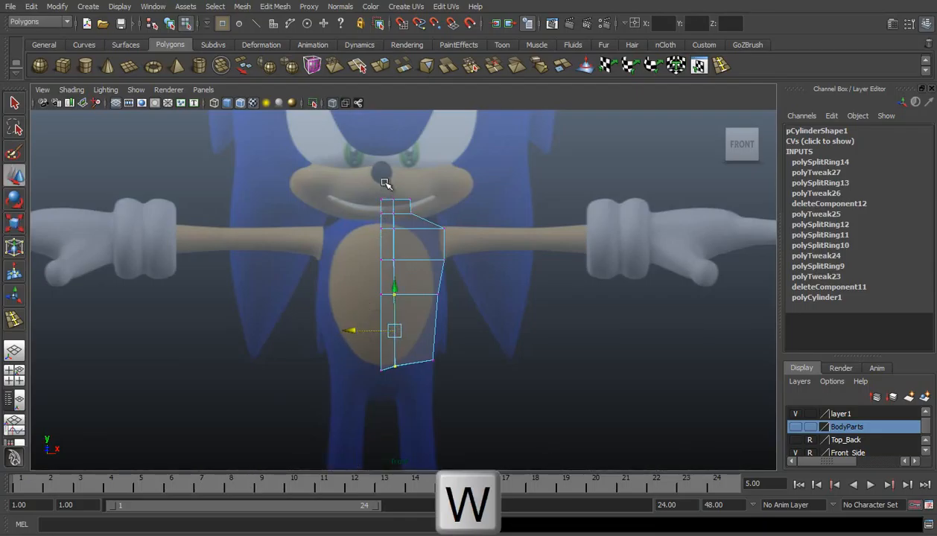
drag(402, 243, 406, 389)
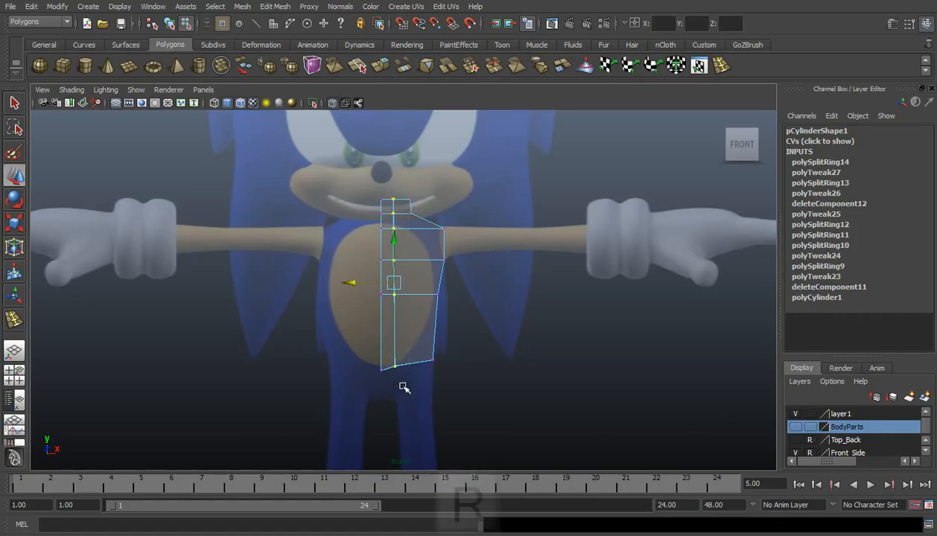
key(r)
drag(336, 283, 373, 283)
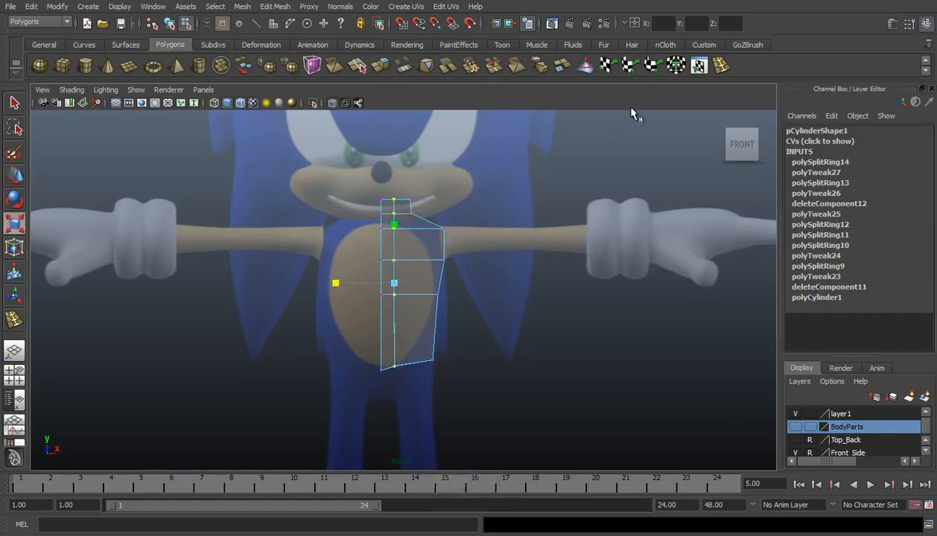
- Insert a horizontal edge loop at arm height and delete the two side faces where the arm attaches
click(720, 69)
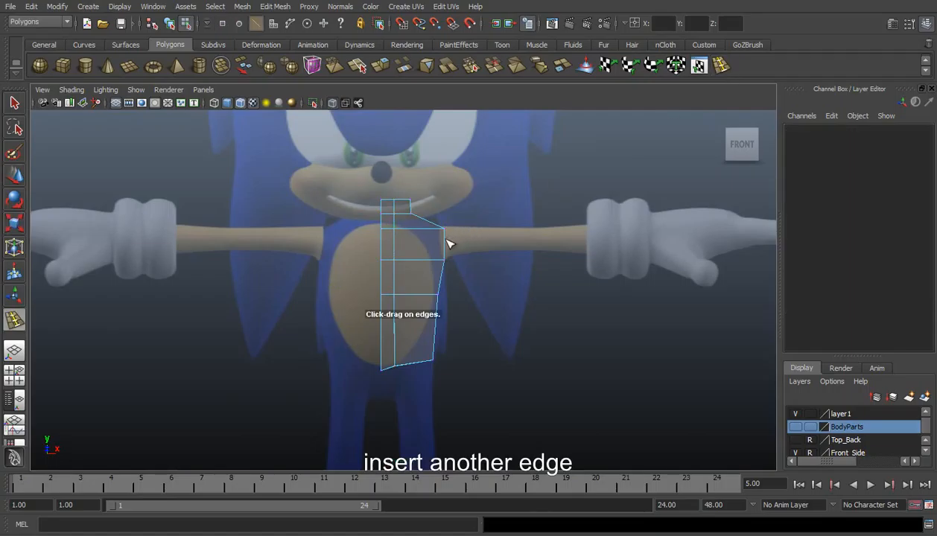
drag(447, 248, 469, 240)
key(space)
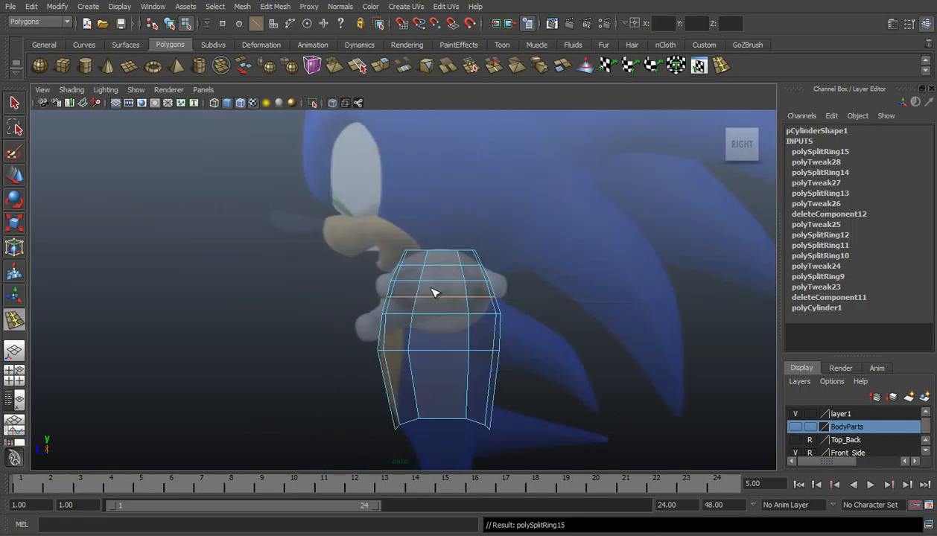
mouse_move(438, 290)
right_down()
mouse_move(441, 316)
mouse_move(443, 293)
right_up()
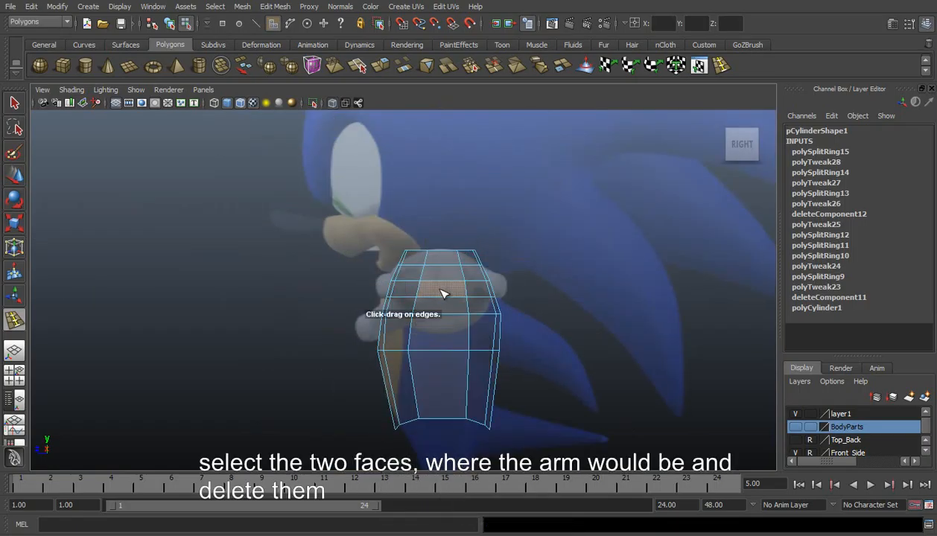
shift+click(445, 308)
key(Delete)
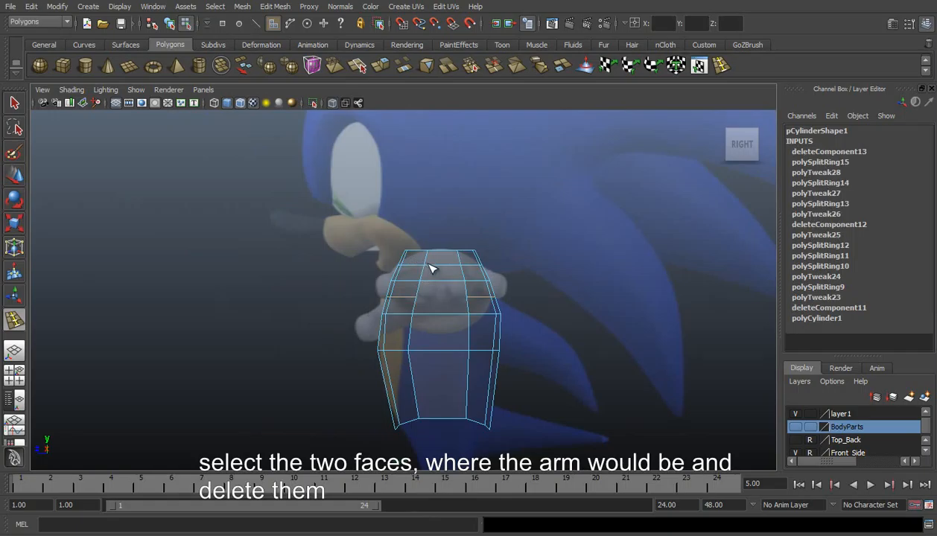
- Scale the two lower corner vertices of the arm opening closer together to round its shape
scroll(443, 289, up, 1)
right_drag(417, 297, 368, 300)
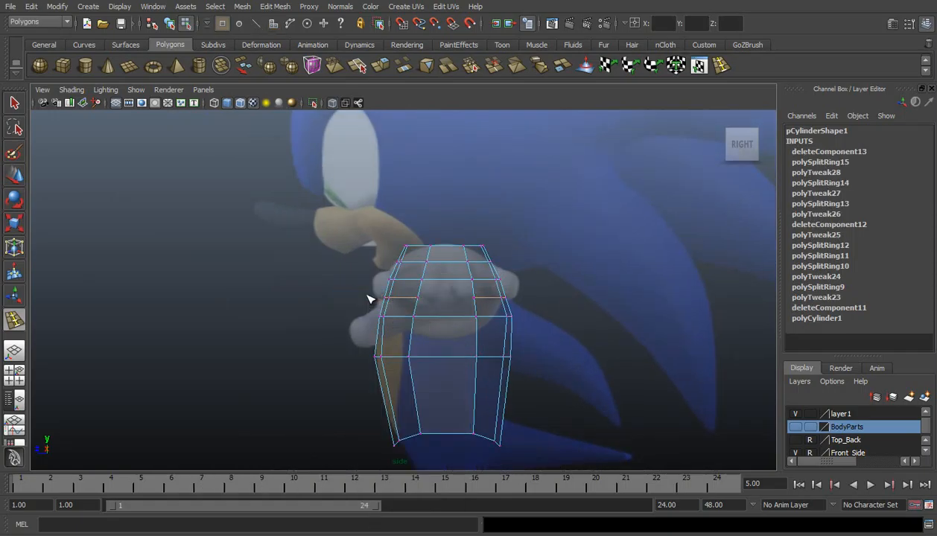
drag(406, 308, 478, 326)
key(r)
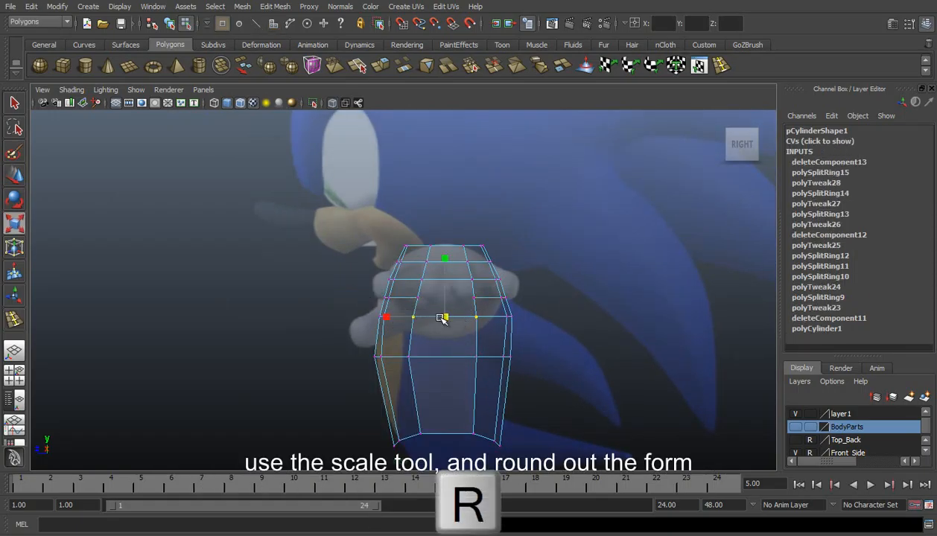
drag(385, 319, 405, 320)
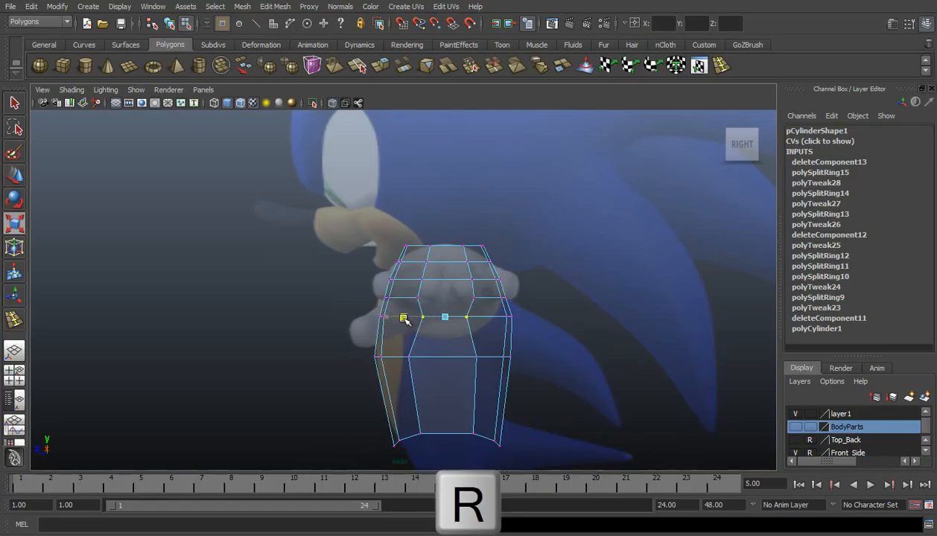
- Scale the side panel's vertex pairs at and below the arm opening closer together and move its rear bottom vertex inward
drag(409, 267, 477, 287)
drag(388, 280, 395, 278)
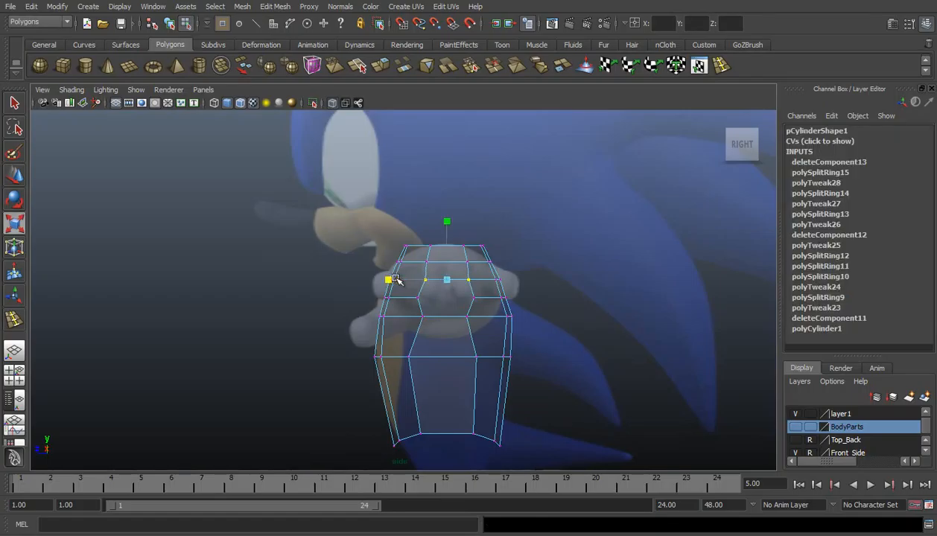
drag(399, 338, 487, 359)
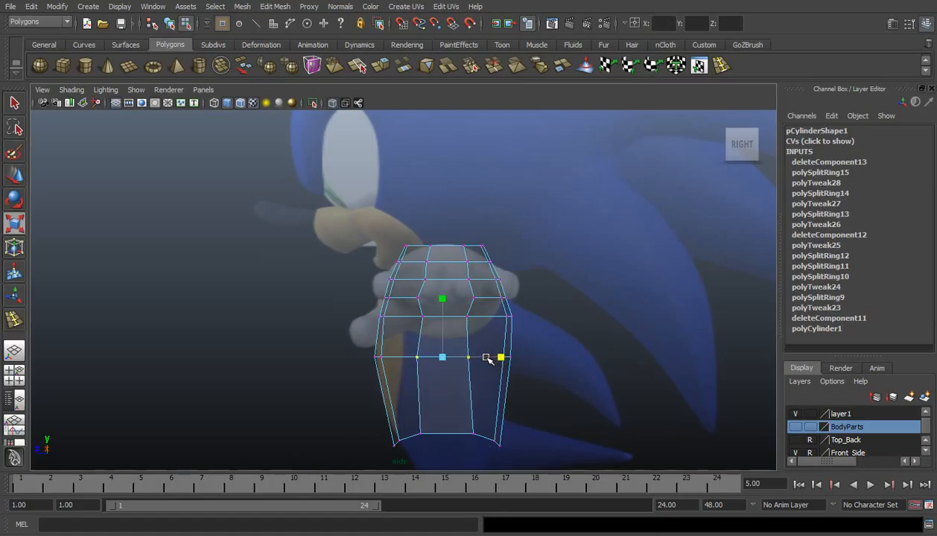
key(w)
mouse_move(462, 436)
mouse_down()
mouse_move(488, 458)
mouse_move(446, 435)
mouse_up()
- Reposition the front-edge vertices around and above arm height to follow the chest outline in the side reference
drag(359, 305, 393, 330)
drag(341, 317, 348, 280)
click(397, 283)
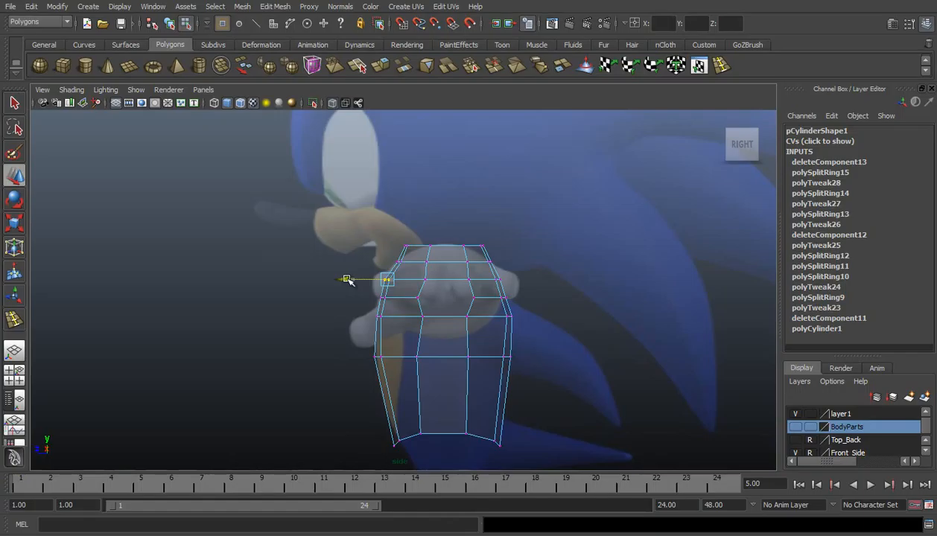
drag(348, 280, 415, 276)
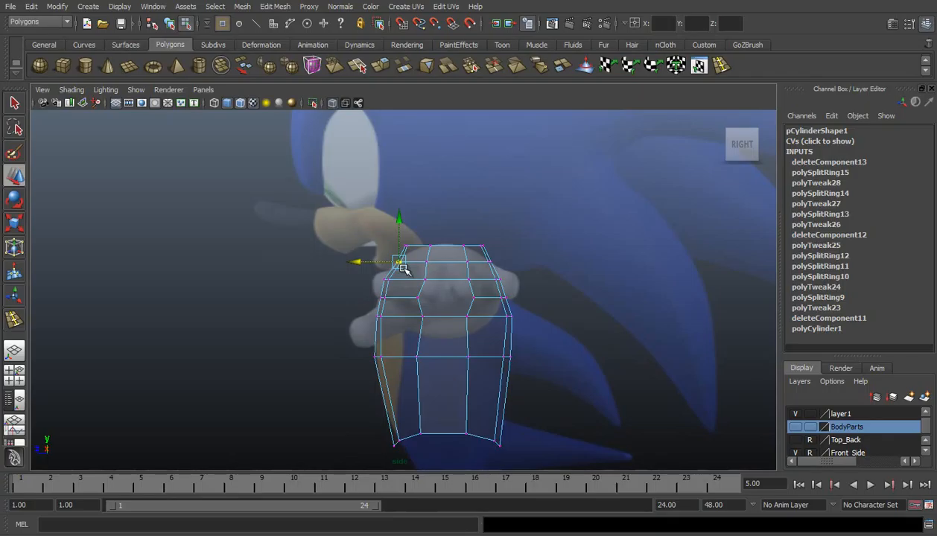
drag(357, 260, 344, 278)
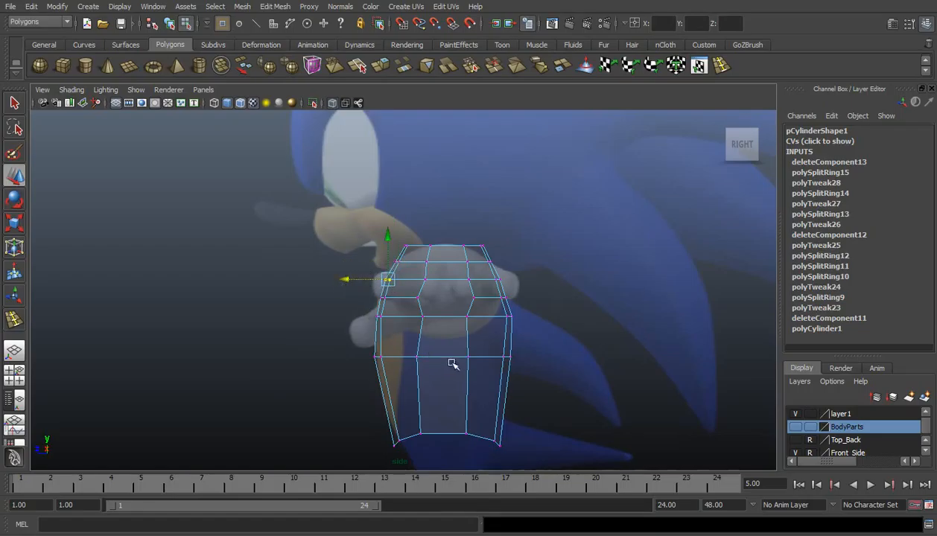
- Shift the two lowest vertices of the side panel's front column slightly backward to straighten that column
alt+middle_drag(449, 365, 441, 319)
drag(388, 306, 425, 336)
drag(365, 315, 370, 319)
drag(393, 371, 427, 405)
drag(377, 389, 383, 390)
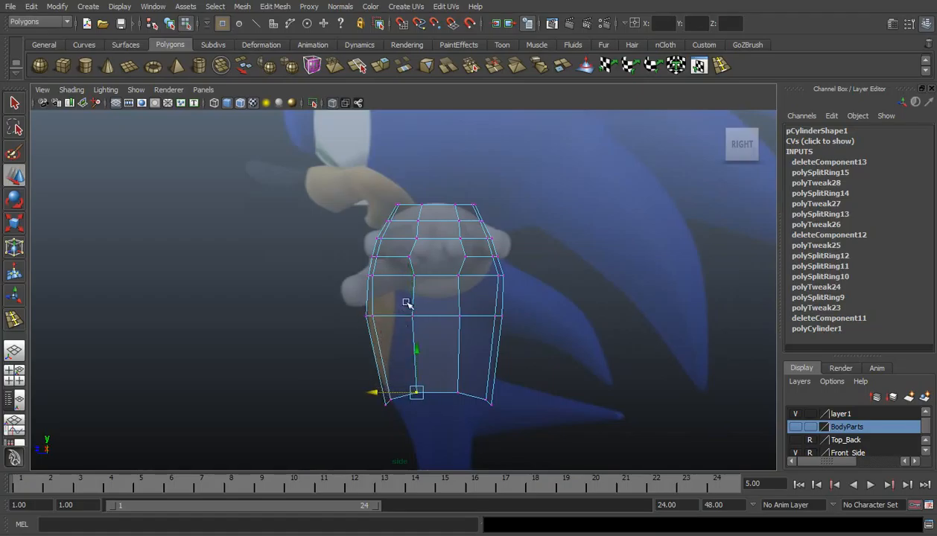
- Insert two horizontal edge loops in the lower torso, one above and one below the existing waist row
click(704, 66)
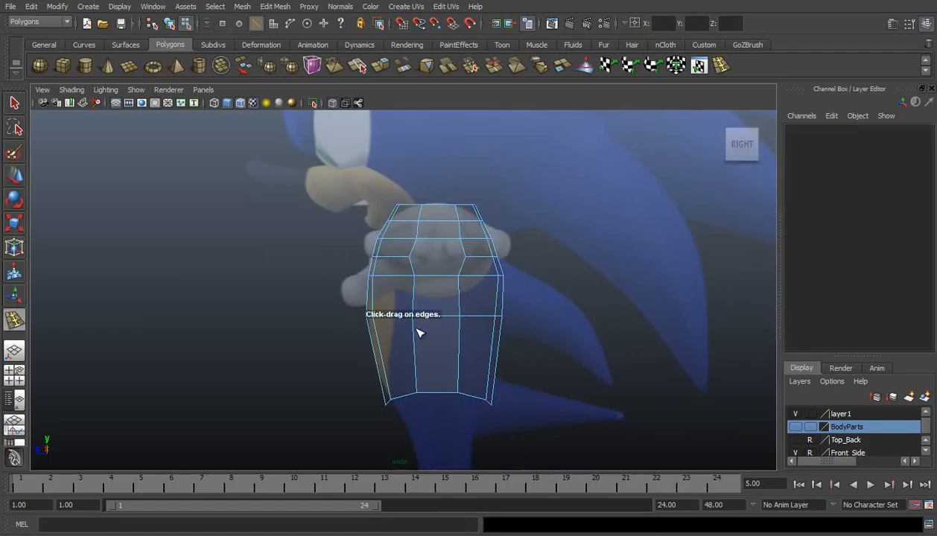
drag(415, 337, 418, 342)
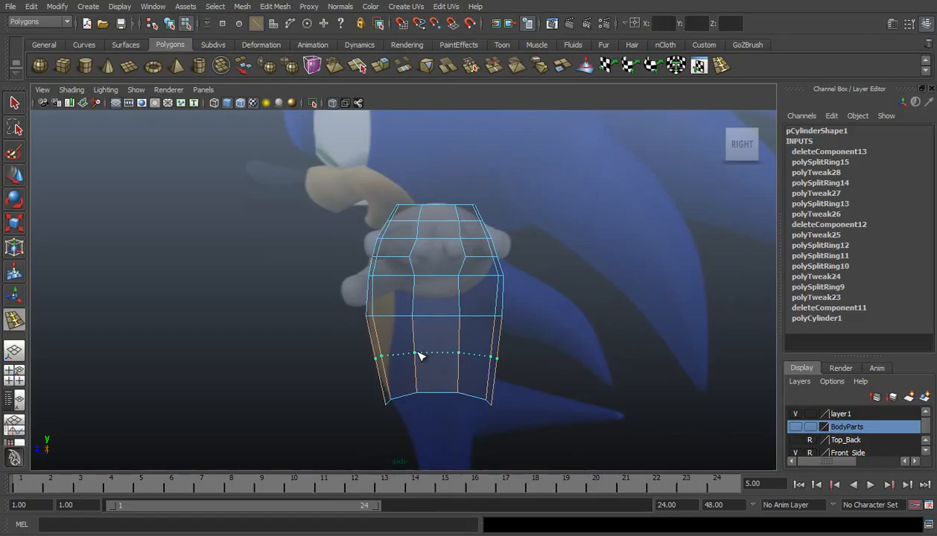
drag(420, 357, 419, 356)
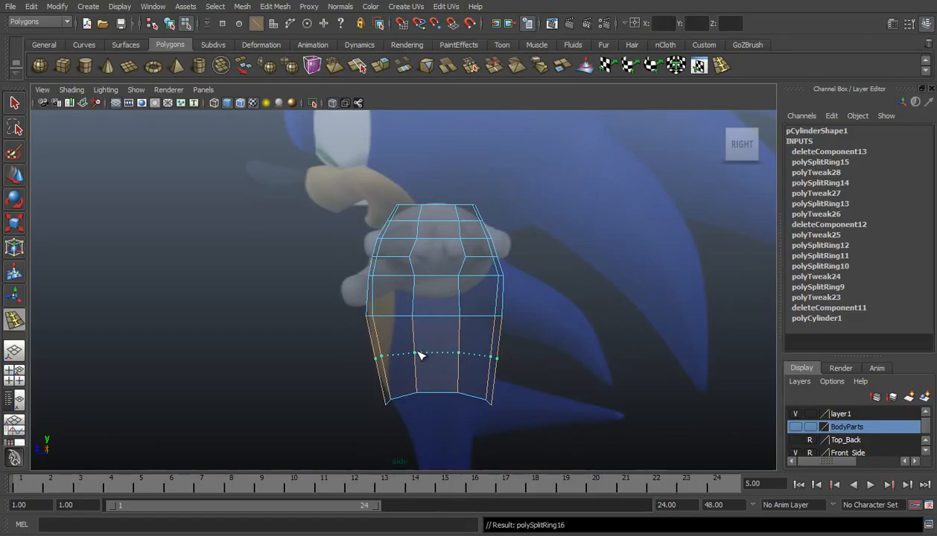
click(415, 300)
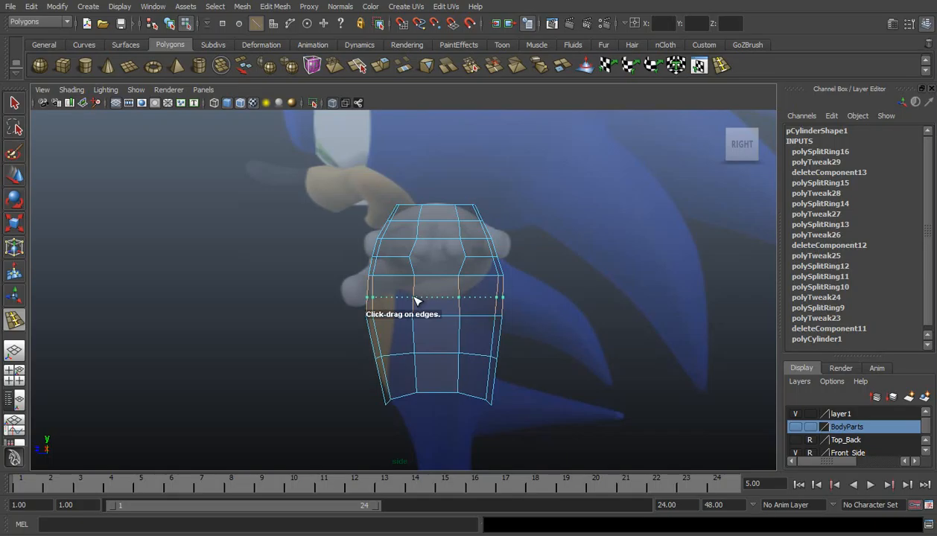
click(416, 299)
- Switch to vertex selection and lower the waist row and the row beneath it to respace the lower torso
key(w)
right_drag(443, 322, 389, 312)
drag(346, 307, 524, 335)
drag(435, 270, 438, 284)
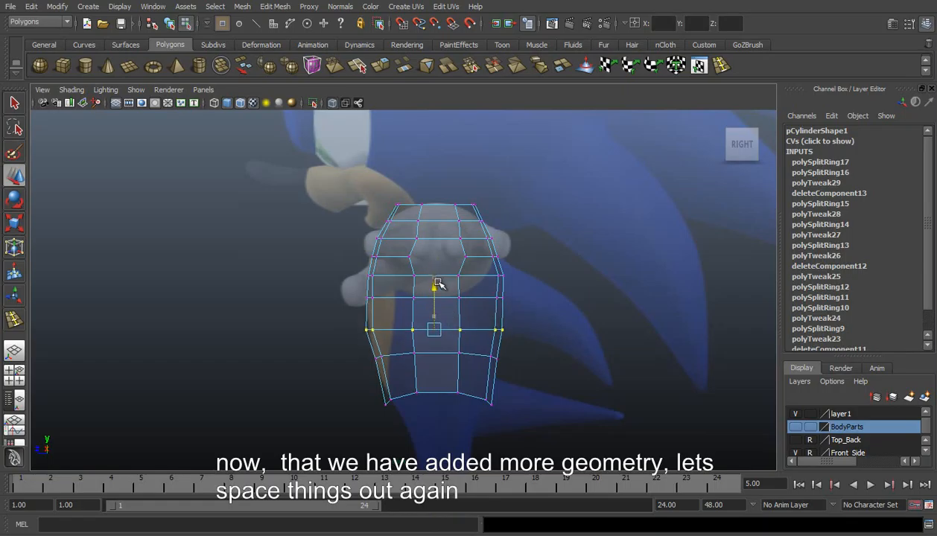
drag(353, 335, 523, 379)
drag(439, 314, 435, 323)
- Scale the waist row slightly narrower and lower the vertex row directly above it
drag(332, 312, 515, 337)
key(r)
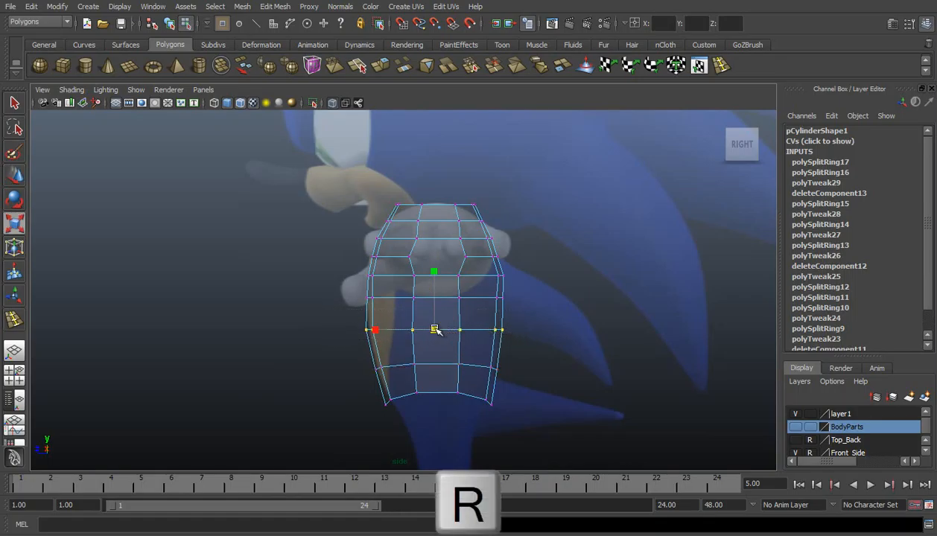
drag(433, 331, 425, 328)
drag(342, 279, 519, 309)
key(w)
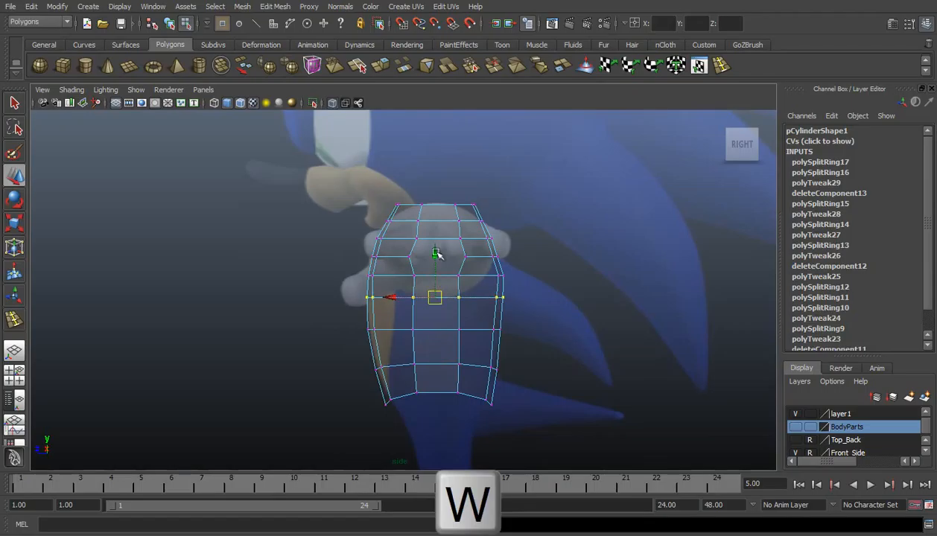
drag(435, 255, 433, 260)
- Lower the waist row to even out the spacing and nudge the back-edge vertices at arm-opening height
middle_drag(504, 339, 488, 329)
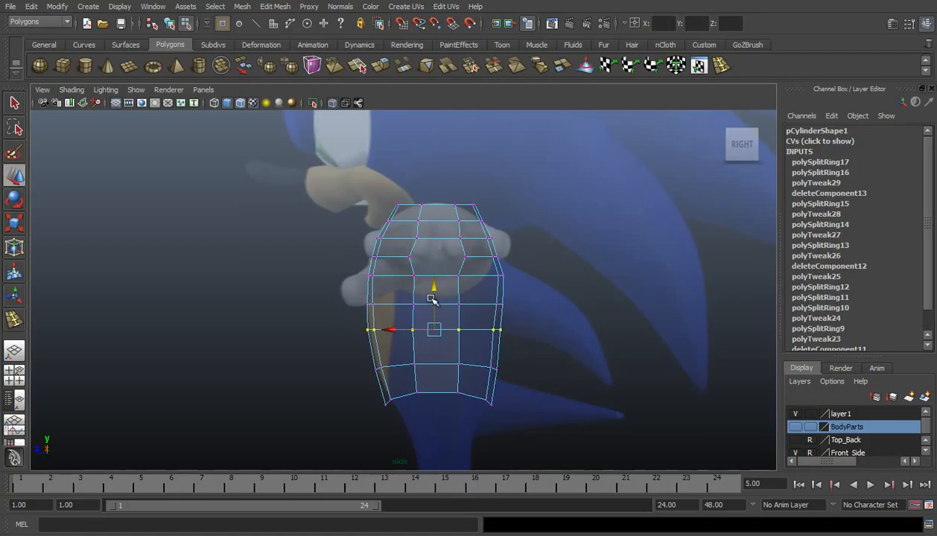
drag(436, 293, 437, 301)
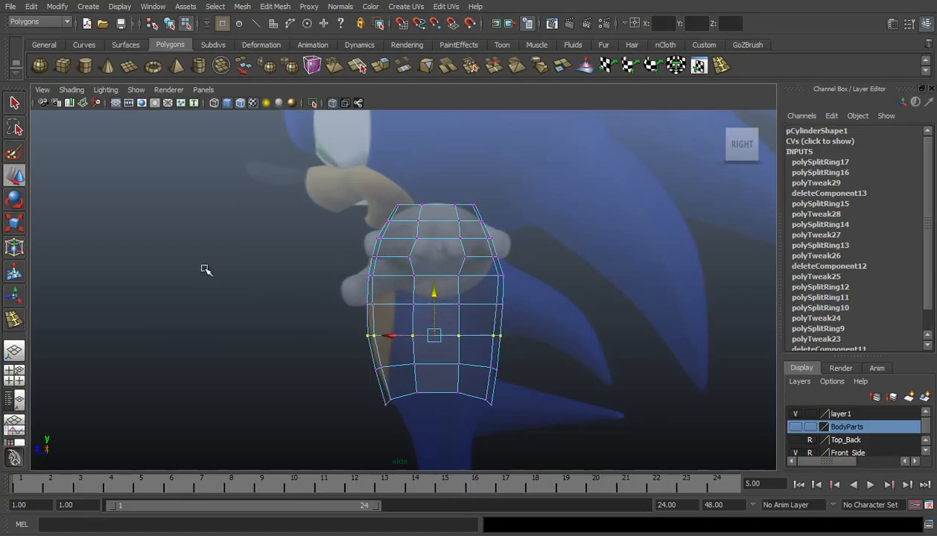
click(496, 259)
drag(453, 256, 452, 257)
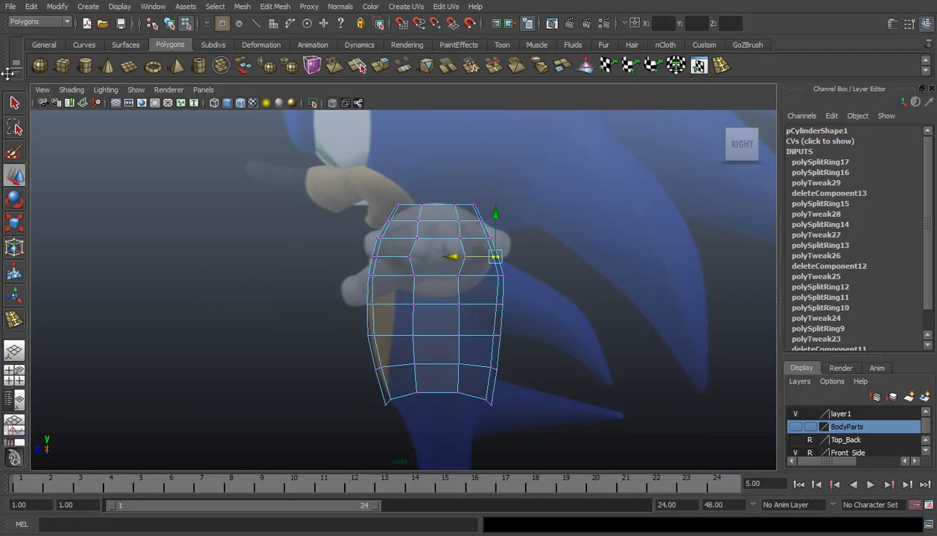
- Turn off X-Ray shading and view the torso's open base from below in the perspective view
click(72, 90)
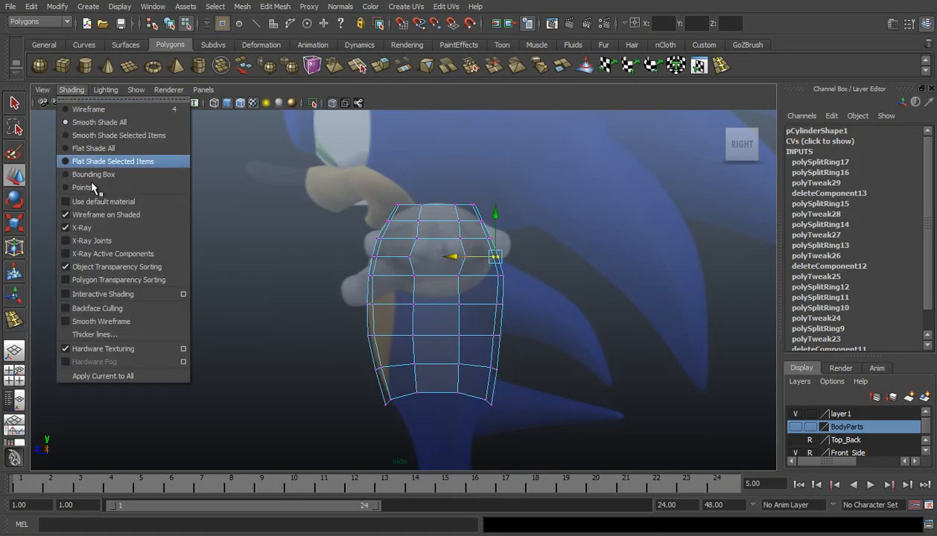
click(82, 228)
key(space)
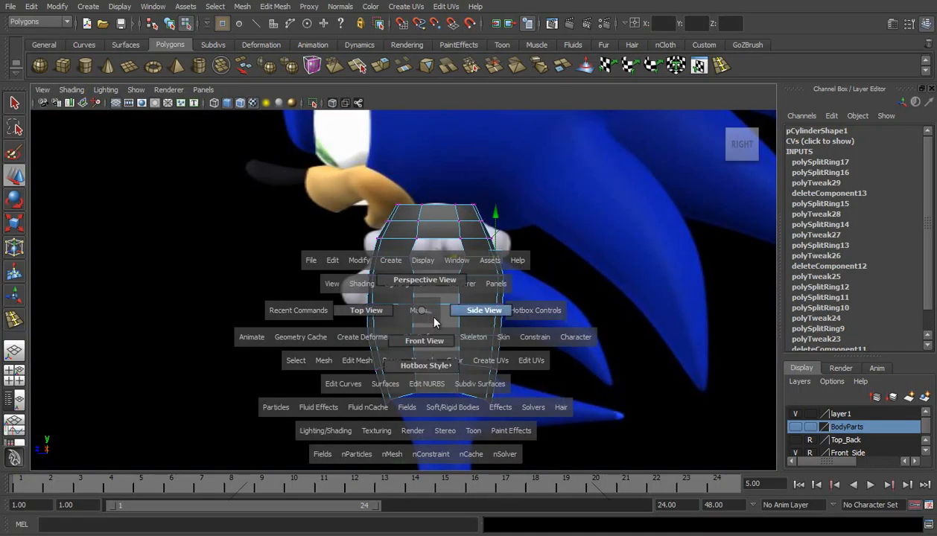
click(408, 283)
alt+drag(496, 319, 445, 278)
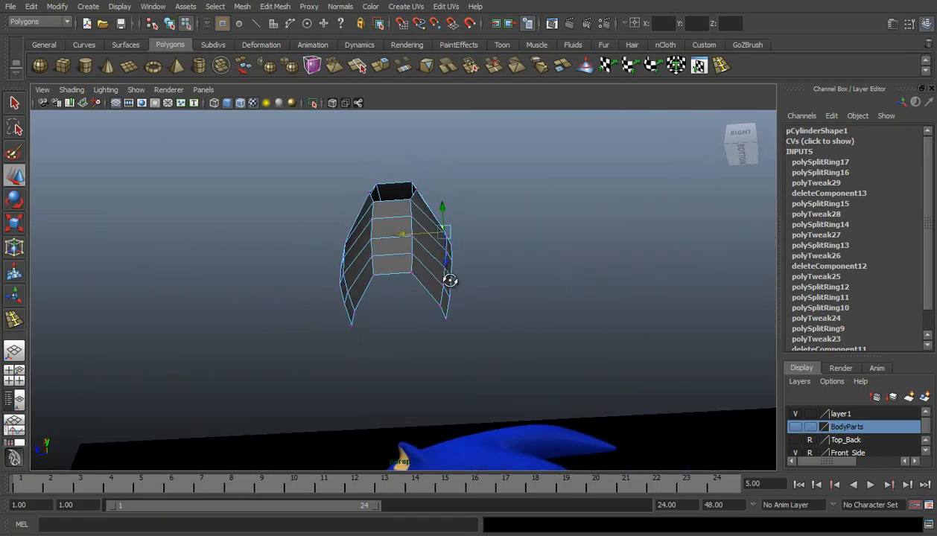
- Use the Append to Polygon Tool to bridge the front and back bottom edges at the center line with a new face
click(274, 7)
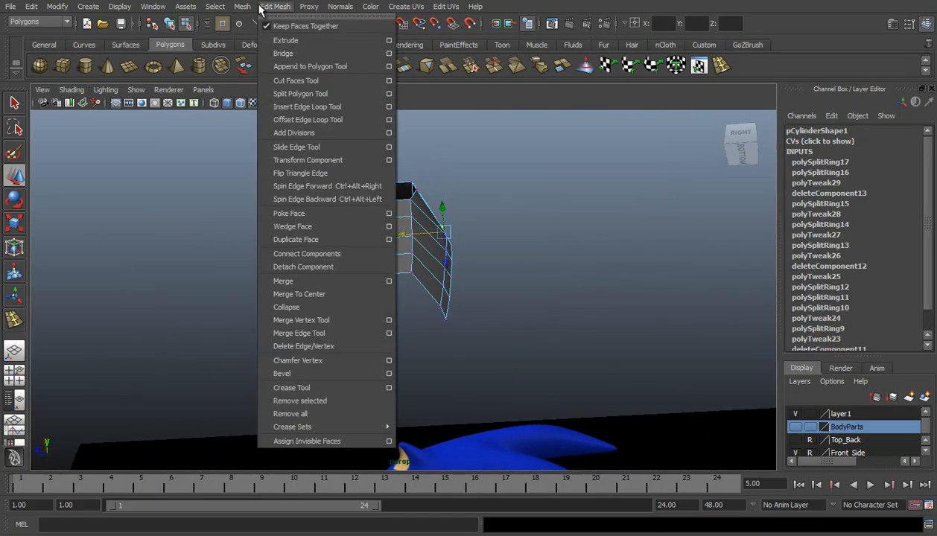
click(301, 68)
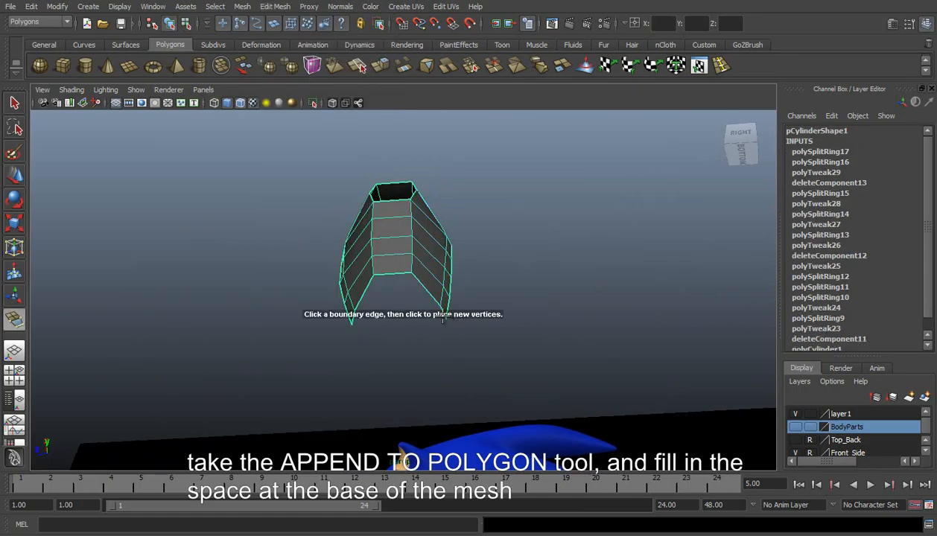
click(398, 302)
click(352, 318)
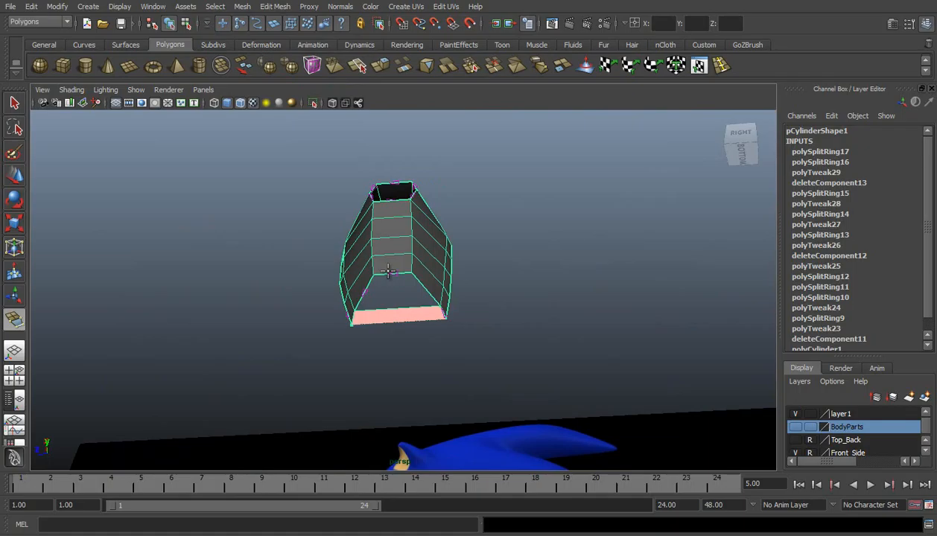
key(Return)
- Insert an edge across the middle of the new base face and move it down in the side view
click(720, 67)
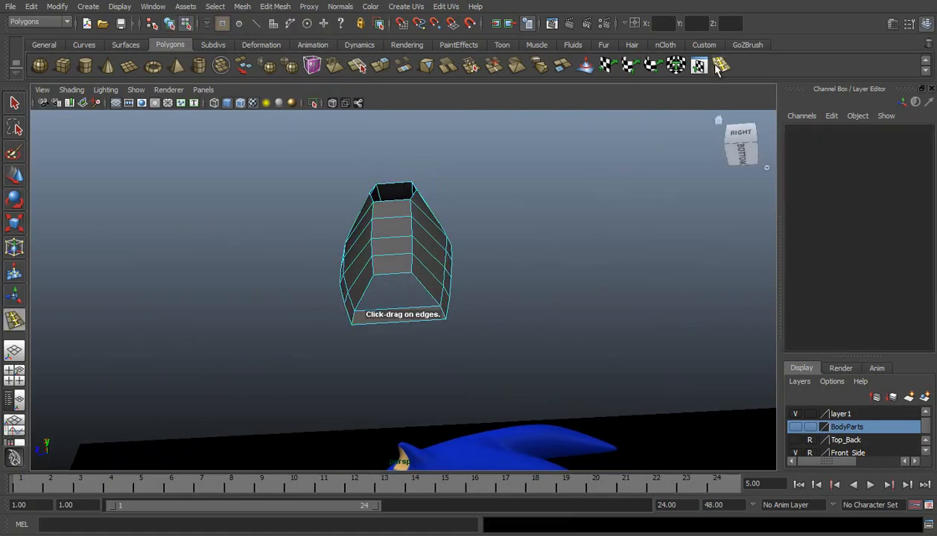
click(398, 315)
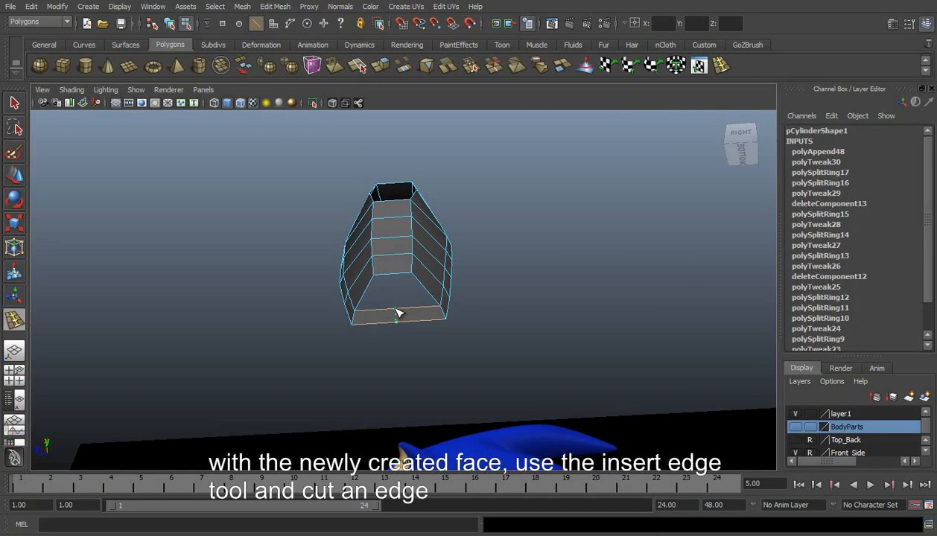
alt+drag(383, 216, 475, 242)
key(space)
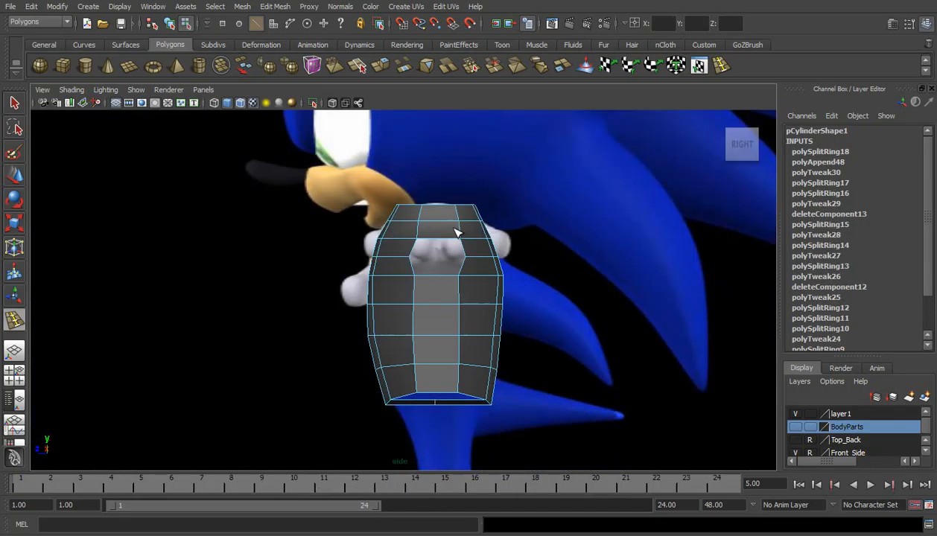
scroll(469, 281, up, 2)
key(w)
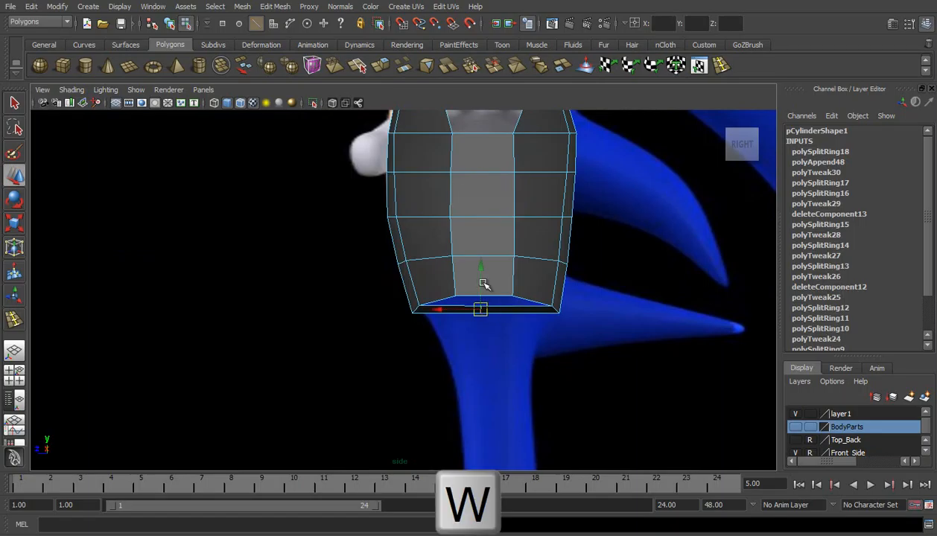
drag(482, 265, 492, 314)
- Select the inner vertex at the base strip's lowest point and raise it slightly
right_drag(530, 324, 479, 316)
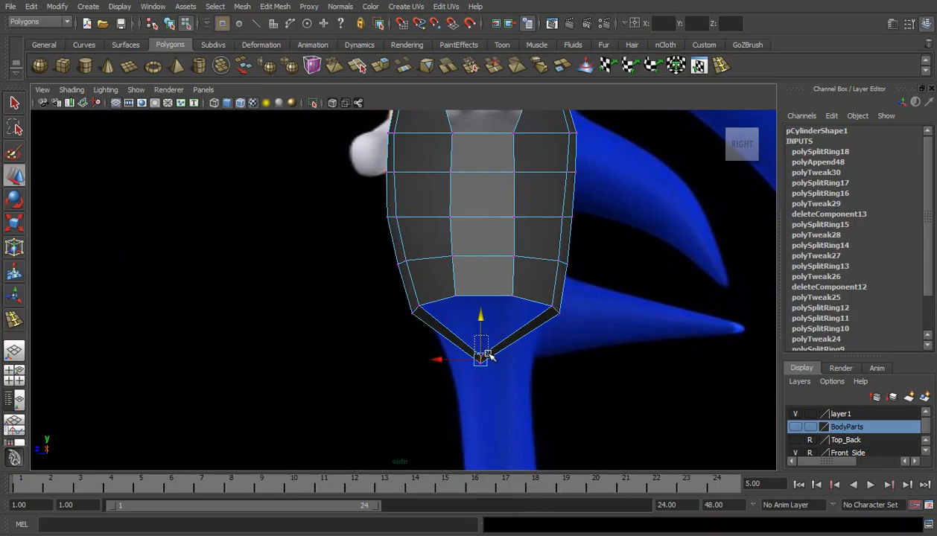
click(480, 357)
drag(483, 316, 482, 310)
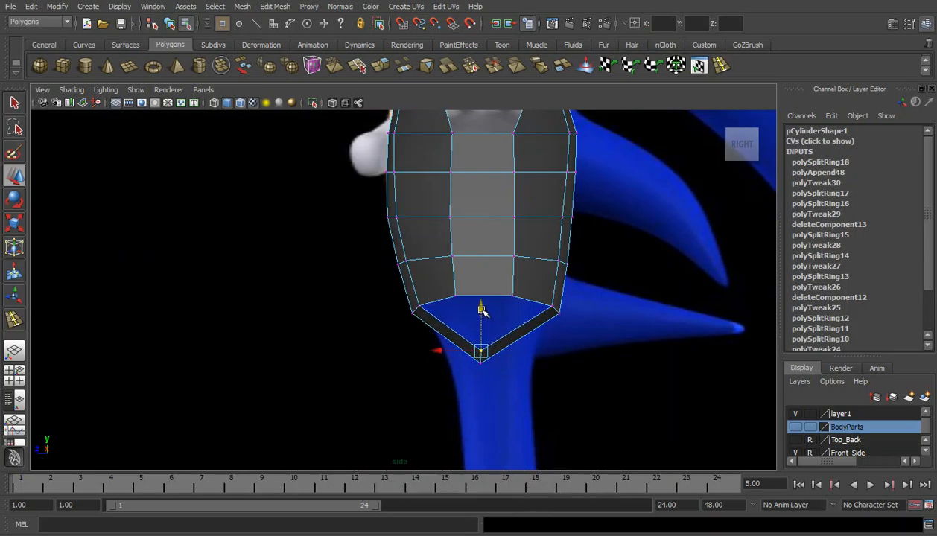
- Insert one edge across each half of the base strip, on both sides of its lowest point
click(720, 66)
drag(543, 331, 523, 339)
key(w)
key(g)
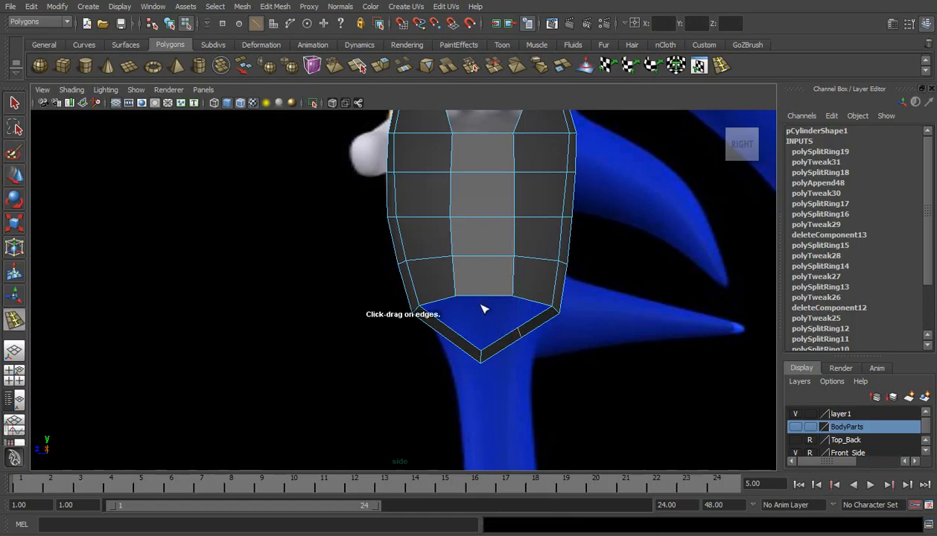
drag(448, 326, 451, 328)
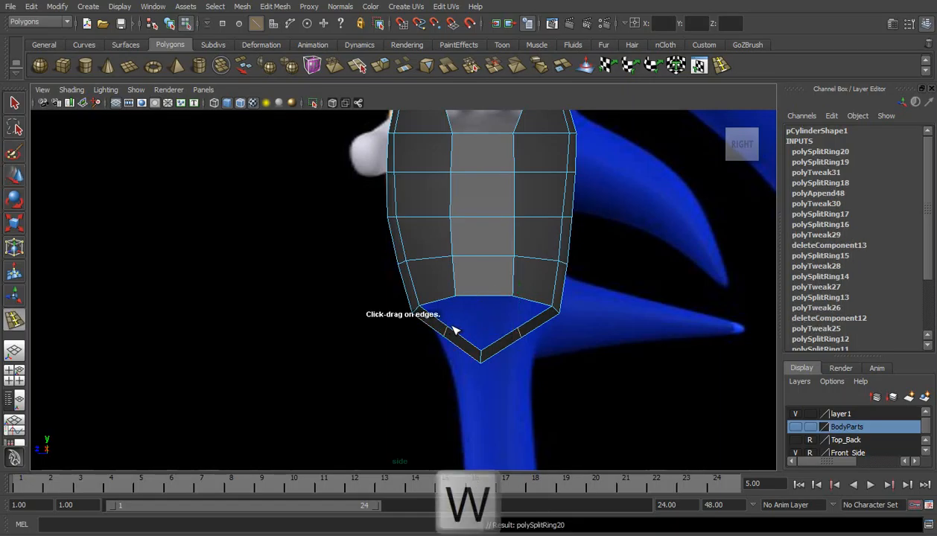
- Move the two new base strip edges down to round out the crotch curve
key(w)
drag(447, 292, 446, 304)
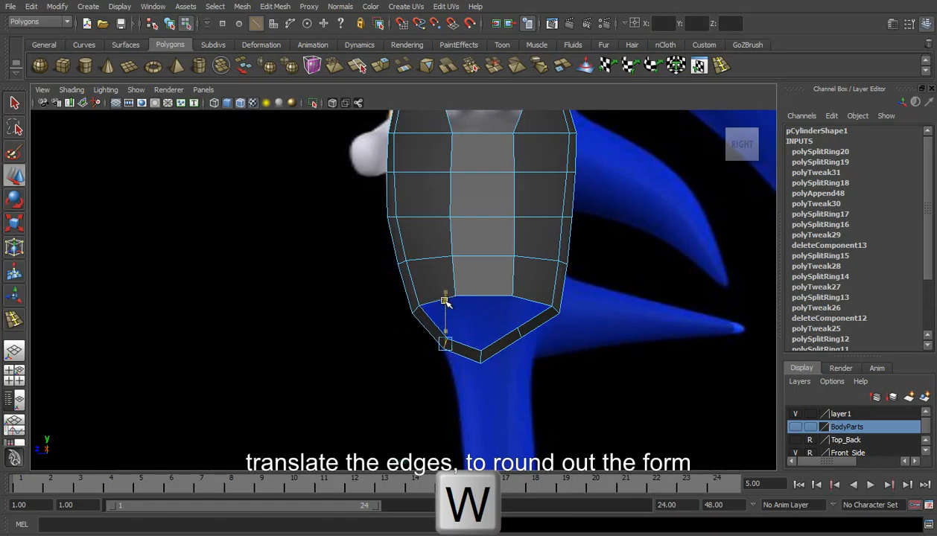
click(520, 333)
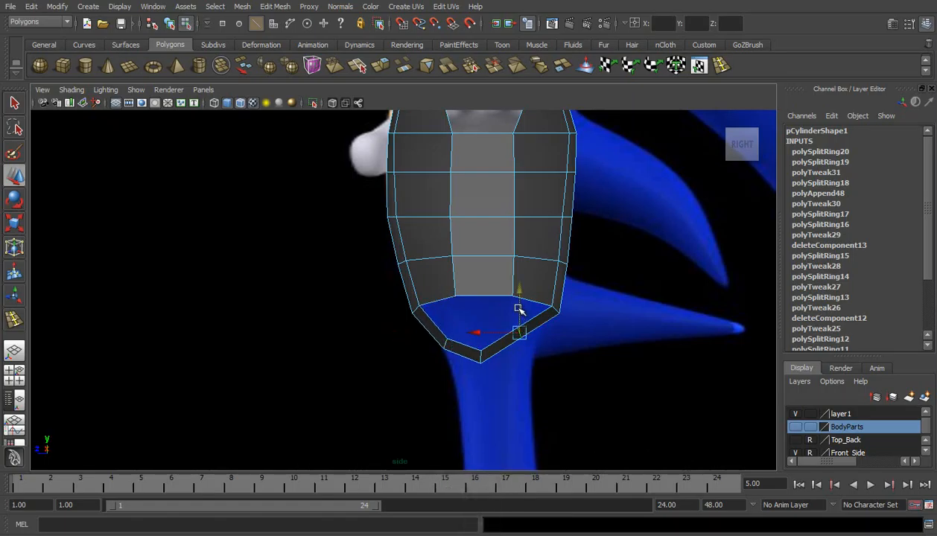
drag(516, 287, 521, 301)
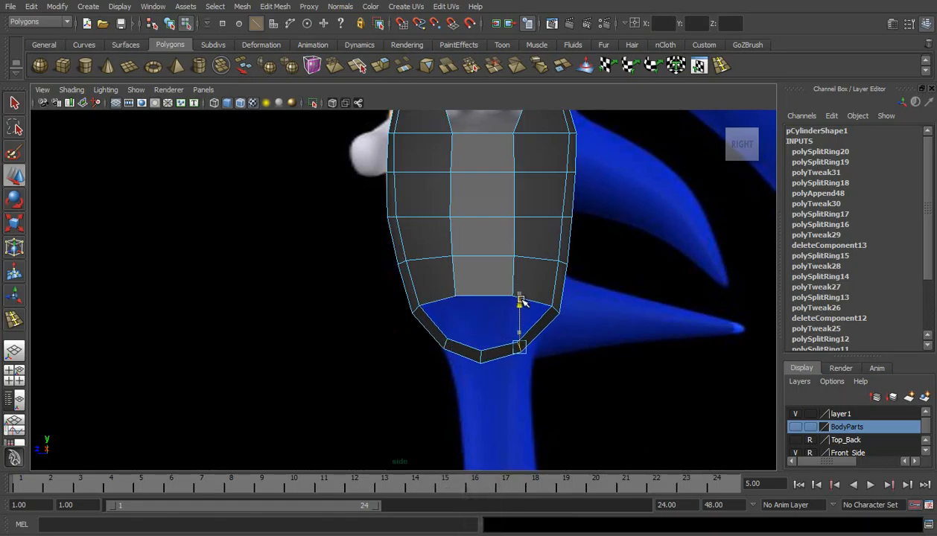
- Switch to the perspective view, orbit around the torso and return the mesh to object mode
alt+middle_drag(438, 206, 444, 246)
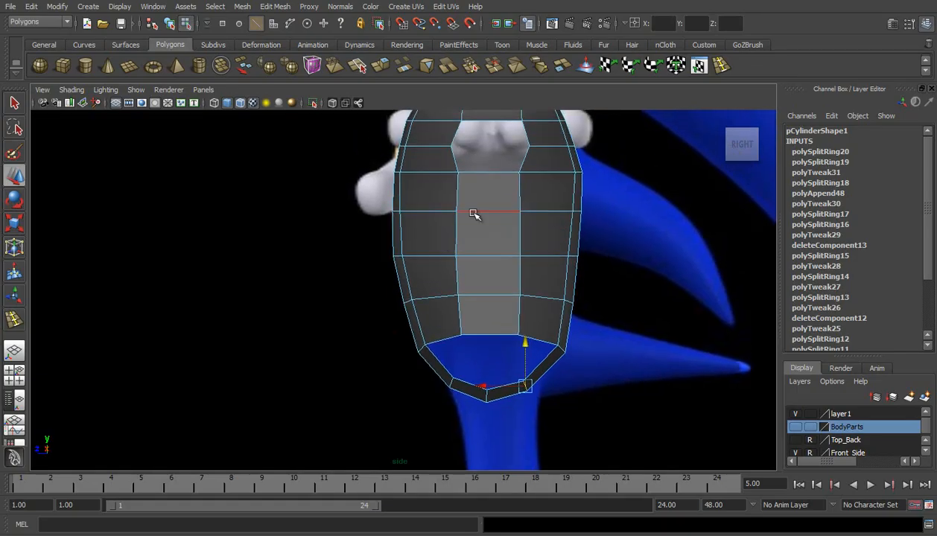
click(14, 352)
alt+drag(335, 257, 397, 257)
right_click(403, 257)
click(429, 244)
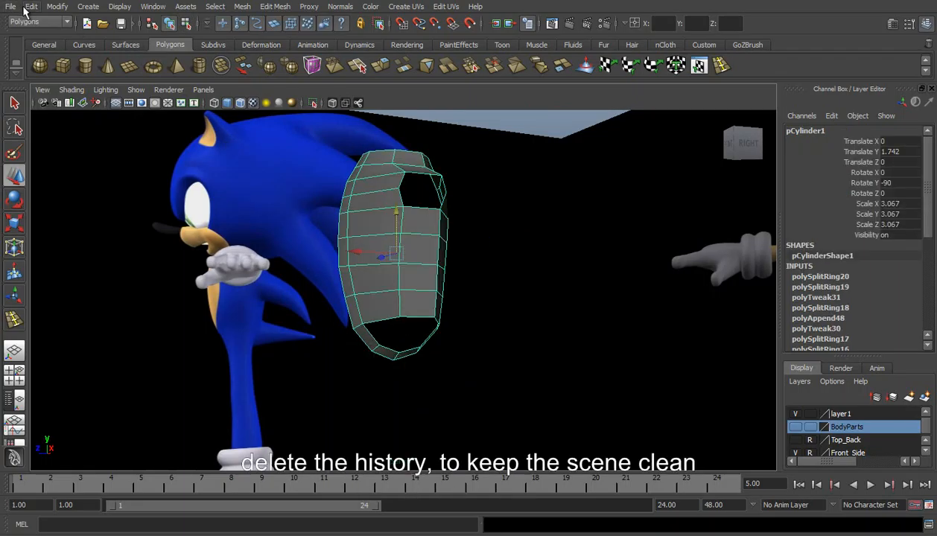
- Delete the torso mesh's construction history and freeze its transformations
click(31, 6)
mouse_move(105, 147)
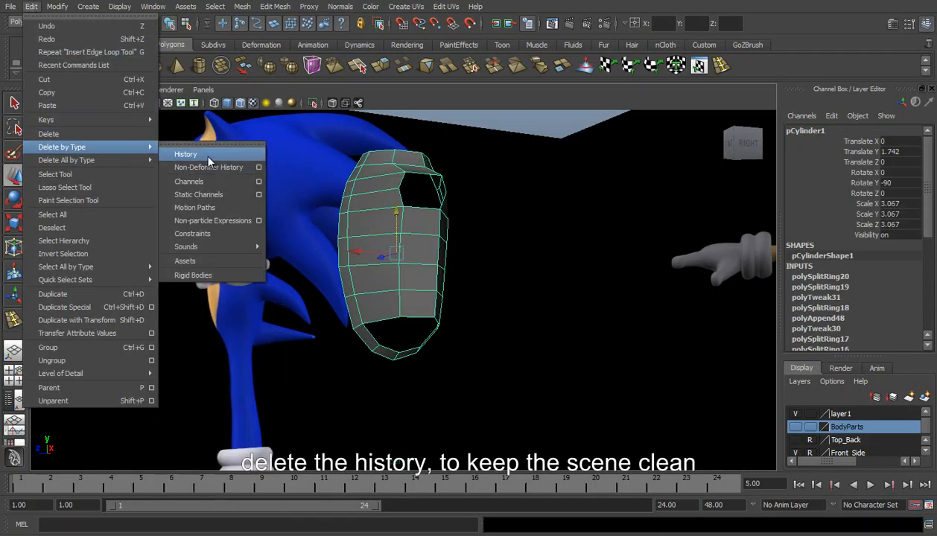
click(203, 152)
alt+drag(413, 244, 501, 261)
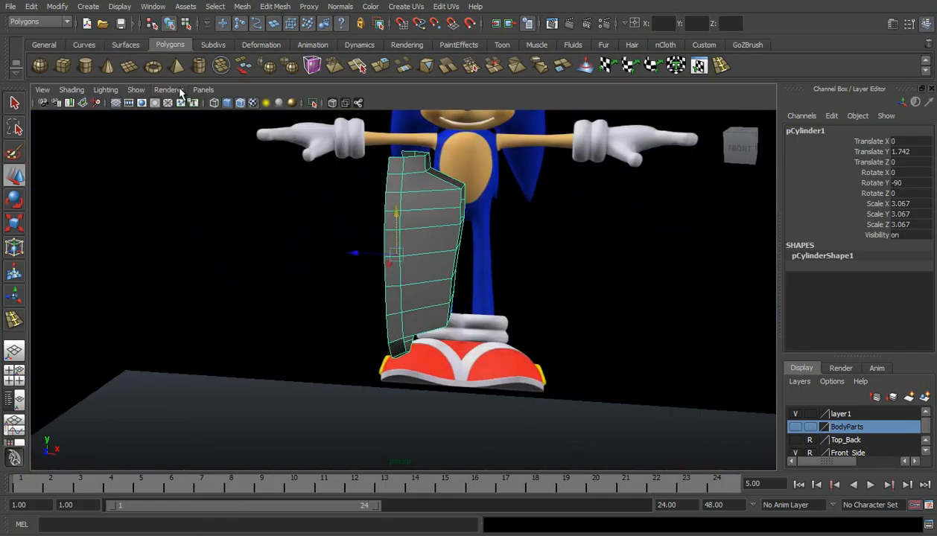
click(57, 6)
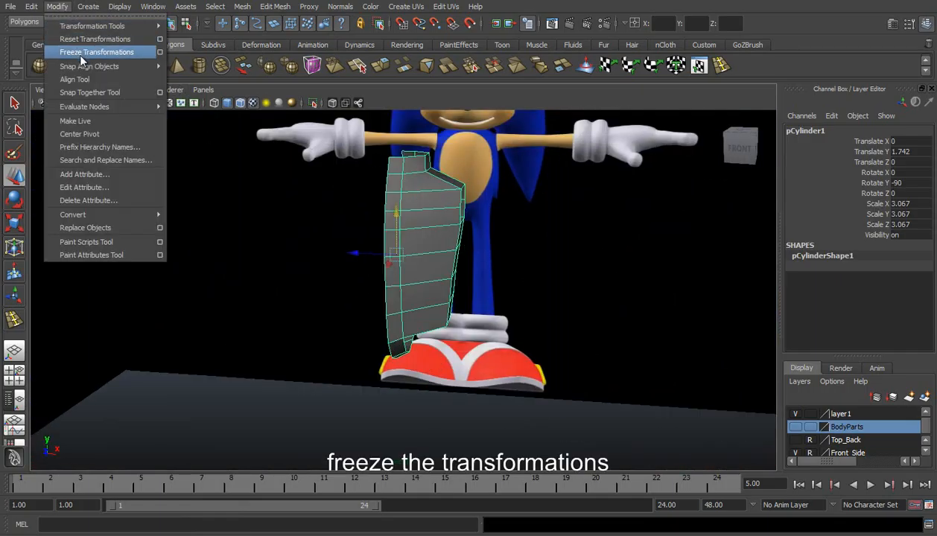
click(78, 54)
- Insert a vertical edge loop through the middle of the torso's side faces, both above and below the arm opening
alt+drag(461, 258, 354, 244)
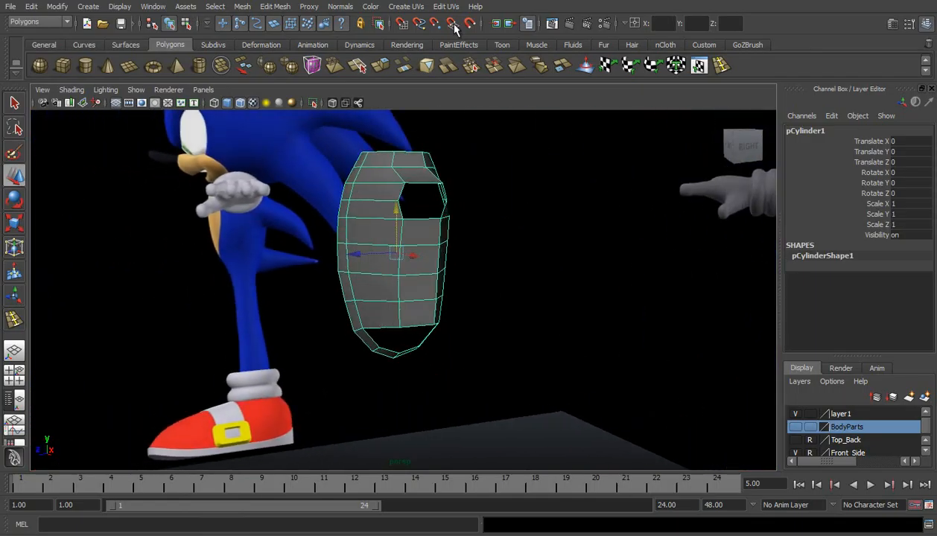
click(703, 66)
mouse_move(399, 185)
alt+mouse_down()
mouse_move(373, 181)
mouse_move(397, 194)
alt+mouse_up()
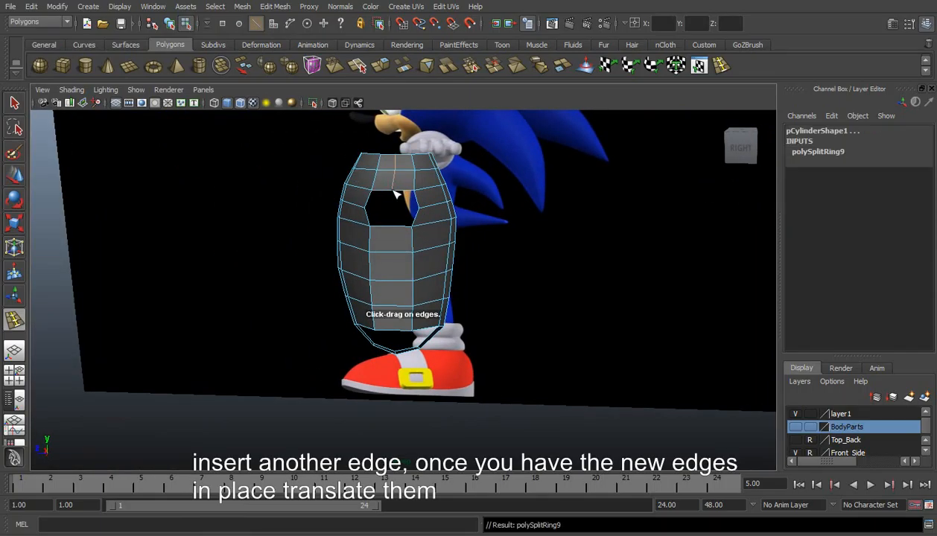
drag(394, 231, 395, 233)
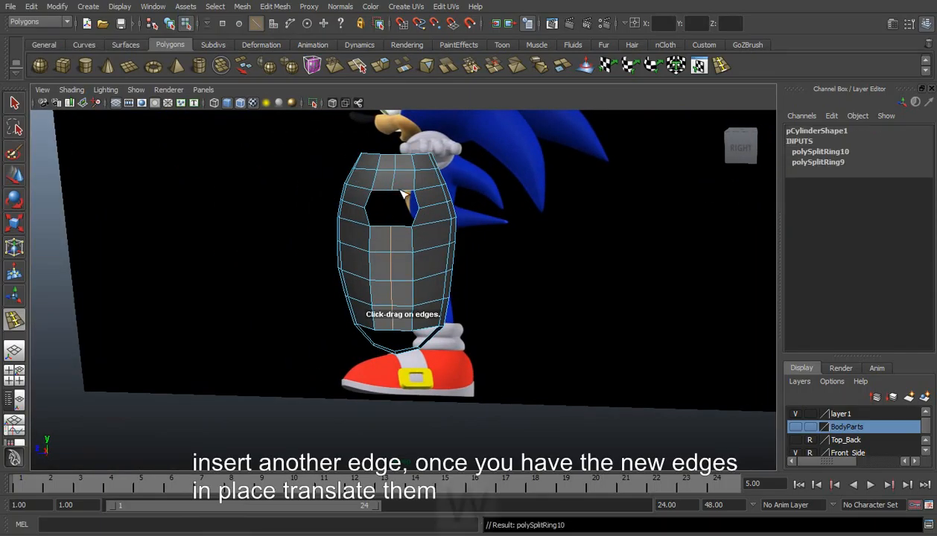
- Move the new vertical edges above and below the arm opening outward to round the torso's side, and return to object mode
key(w)
right_drag(399, 187, 396, 155)
shift+click(394, 162)
alt+drag(398, 179, 409, 402)
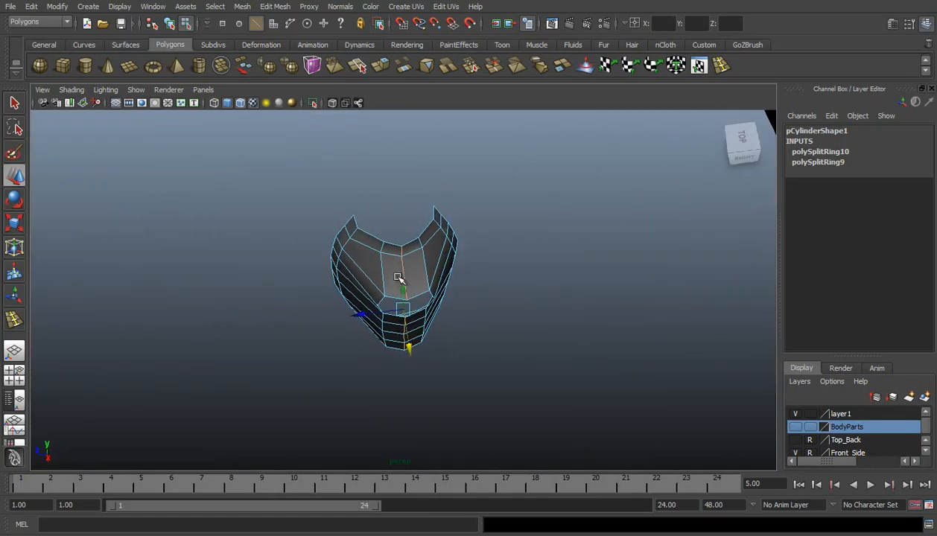
alt+drag(400, 278, 494, 193)
right_drag(416, 227, 445, 211)
- Switch to the front view and save the scene
key(space)
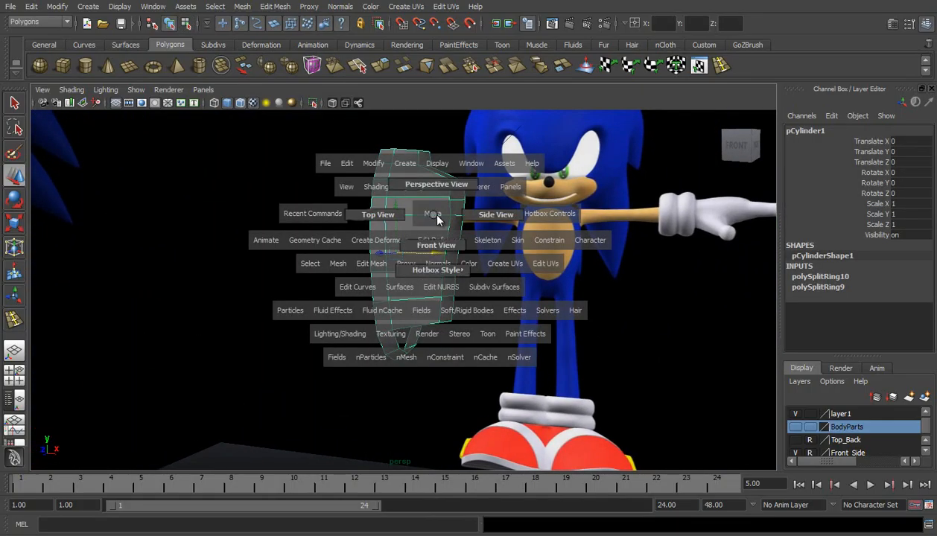
drag(445, 248, 445, 249)
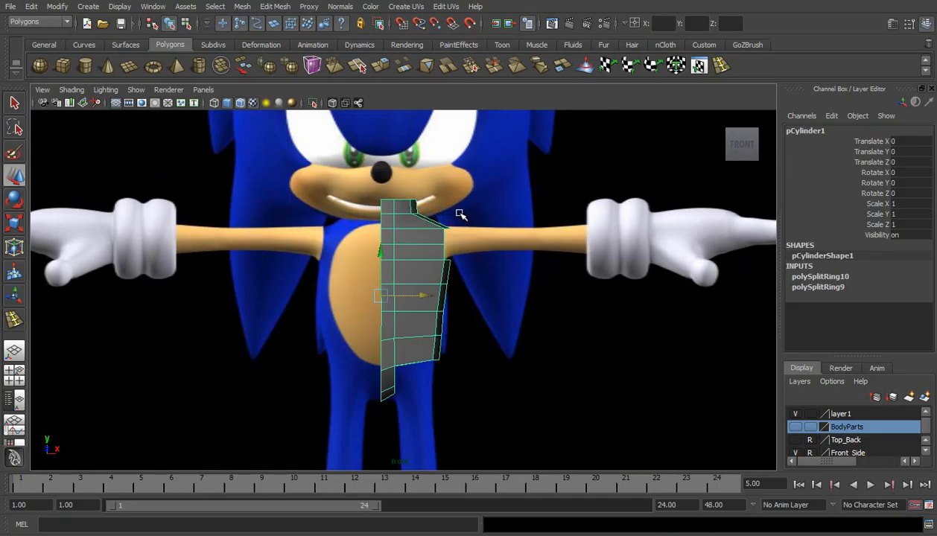
key(q)
key(ctrl+s)
- Try to straighten the torso's lower edge by selecting its vertices and scaling them flat vertically
alt+middle_drag(438, 330, 451, 273)
scroll(450, 273, up, 1)
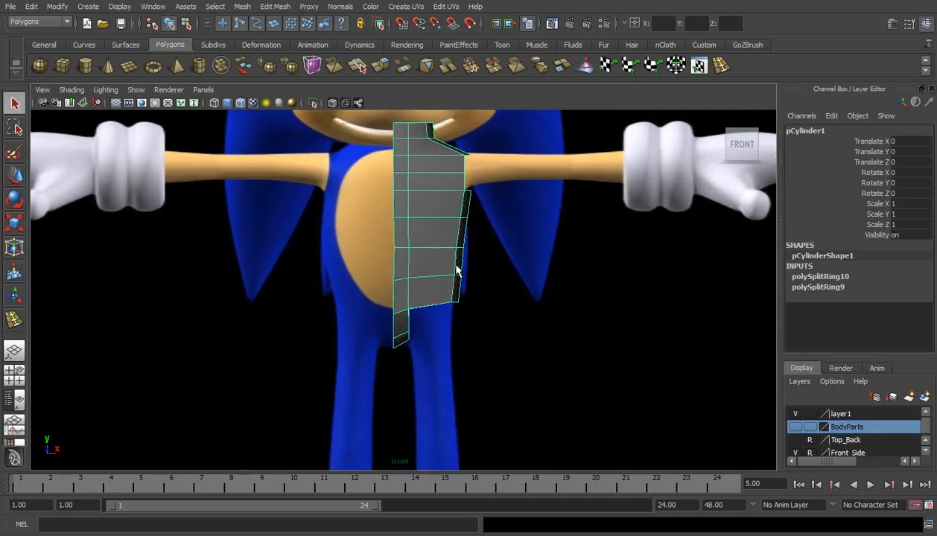
scroll(451, 273, up, 1)
right_drag(447, 282, 392, 276)
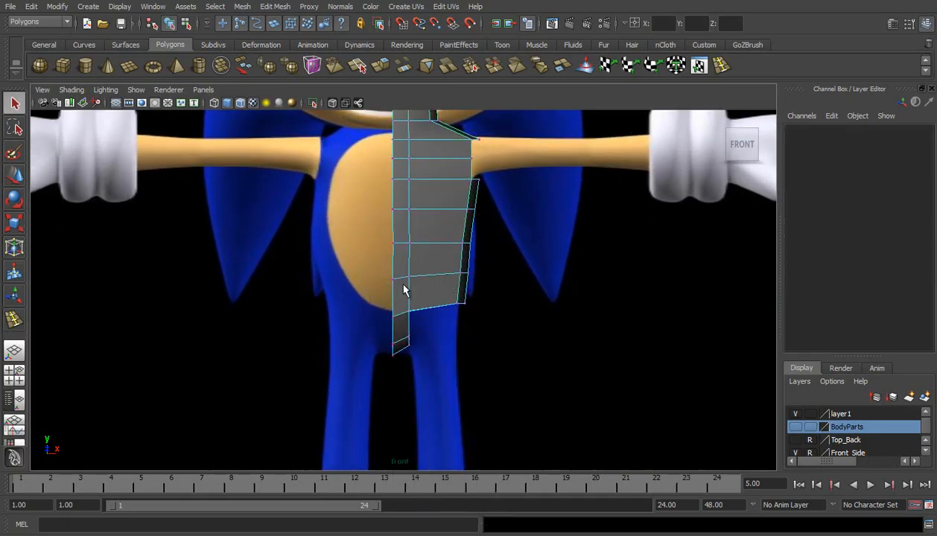
drag(367, 278, 476, 323)
key(r)
drag(429, 255, 426, 296)
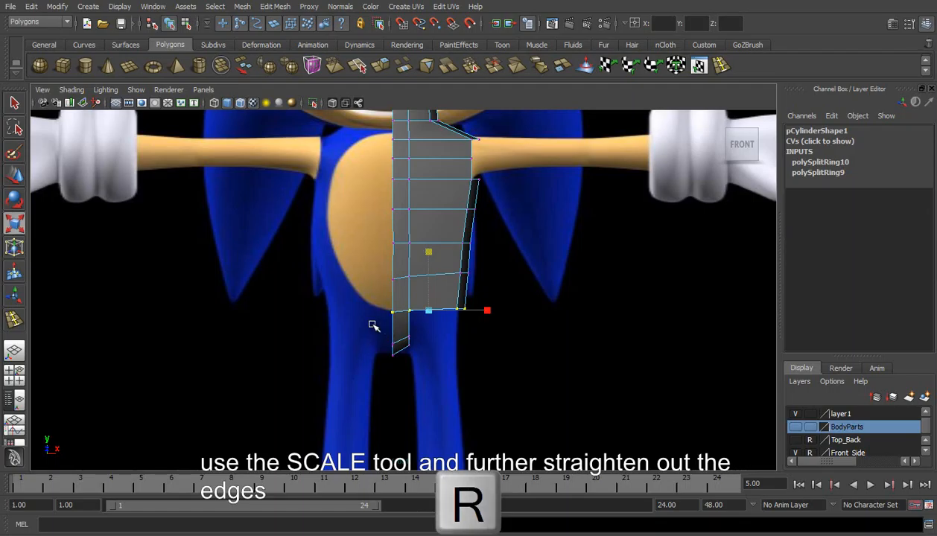
- Scale the row of vertices just above the torso's lower edge flat vertically, then clear the selection
drag(369, 252, 486, 288)
drag(429, 329, 426, 279)
drag(369, 298, 483, 287)
key(e)
click(564, 331)
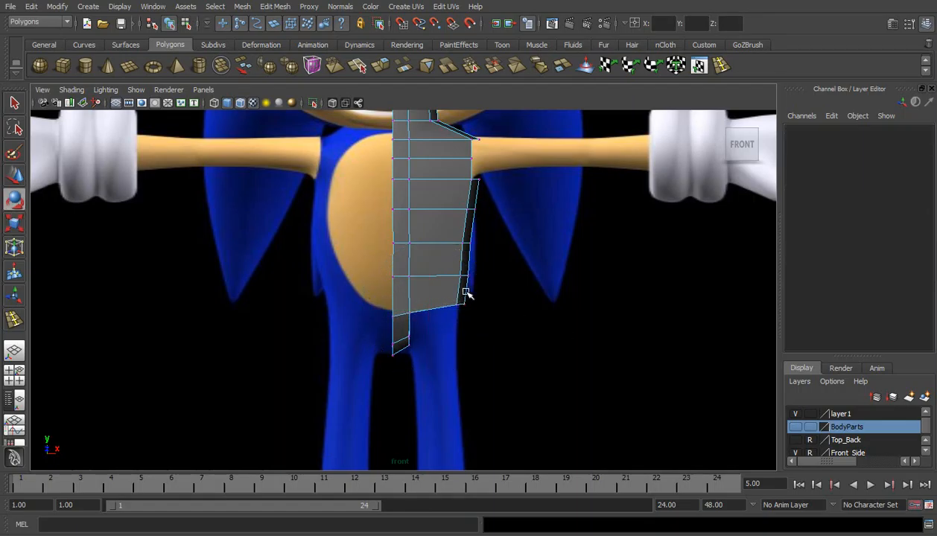
- Adjust the outer vertices of the torso's two lowest rows sideways to refine the hip outline in the front view
drag(450, 300, 479, 309)
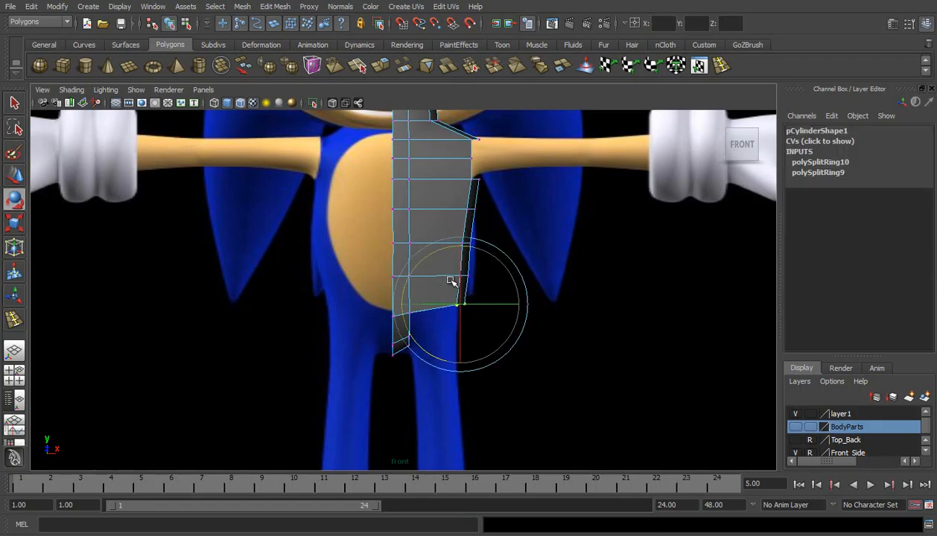
key(w)
drag(575, 277, 451, 278)
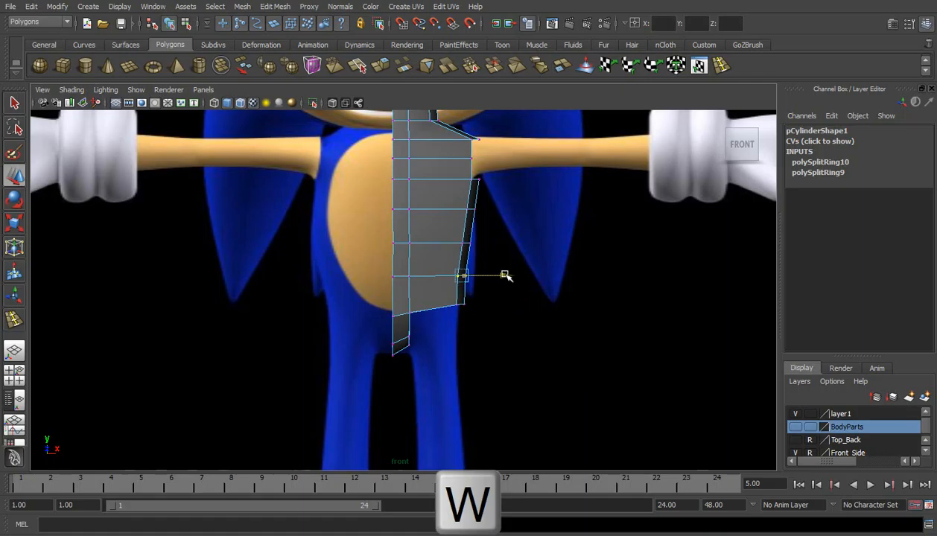
click(538, 250)
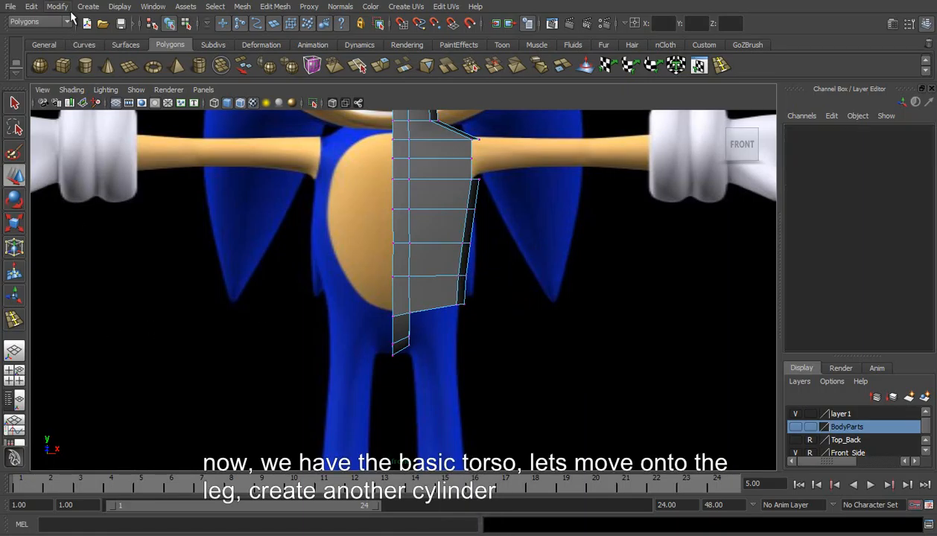
- Create a polygon cylinder for the leg and move it over the thigh, at about X 1.58 and Y -3.46
click(85, 65)
scroll(378, 302, down, 3)
key(w)
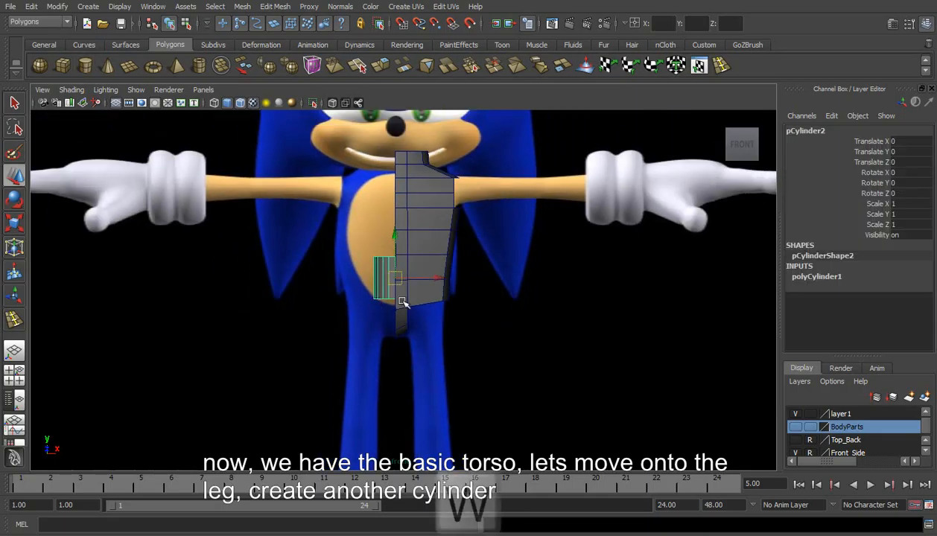
drag(388, 262, 418, 339)
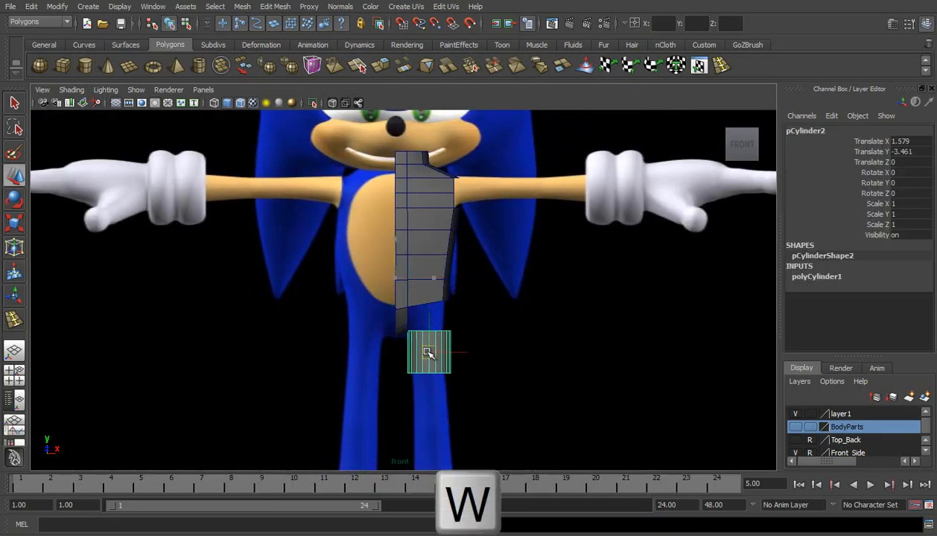
- Set the leg cylinder's axis subdivisions to 8 and its cap subdivisions to 0
click(818, 277)
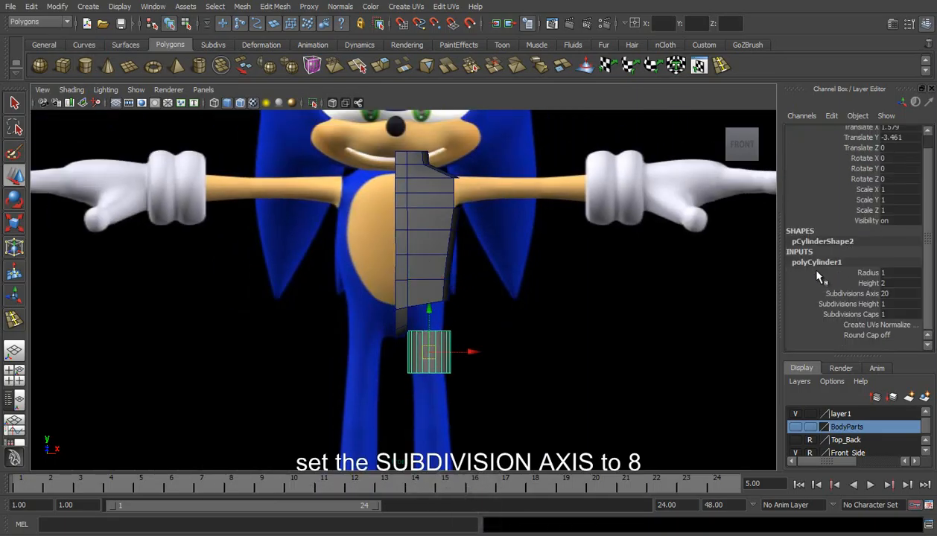
click(894, 293)
text(8)
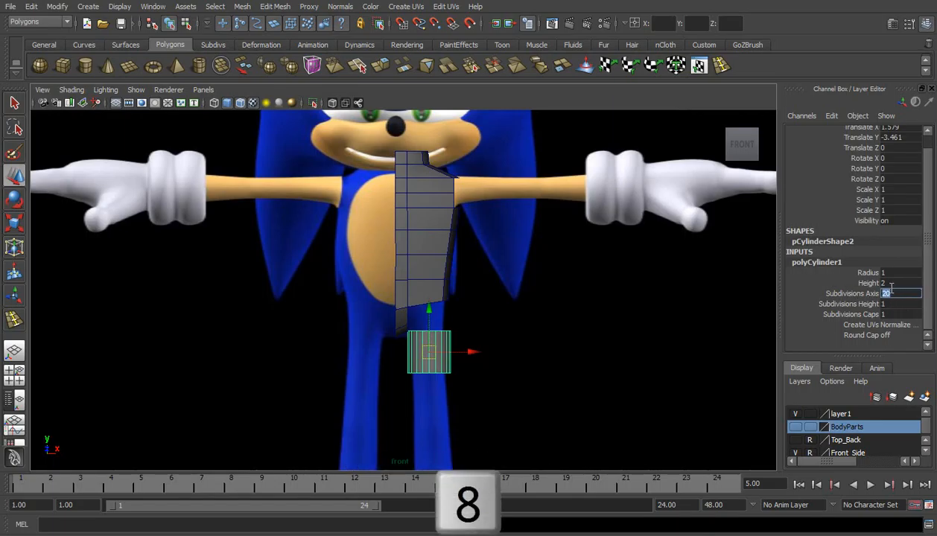
key(Return)
click(869, 315)
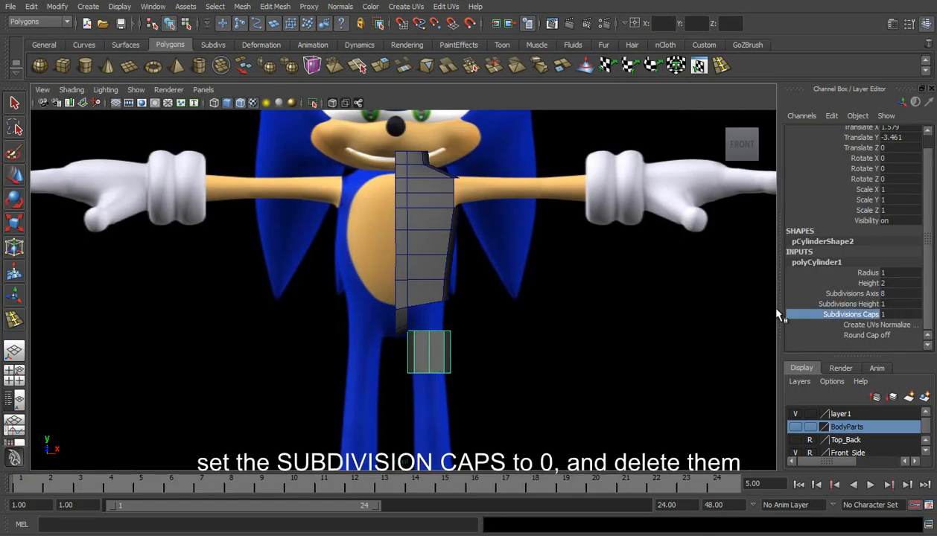
- Delete the cap faces at both ends of the leg cylinder
alt+drag(60, 332, 426, 374)
right_drag(432, 350, 425, 365)
mouse_move(429, 381)
alt+mouse_down()
mouse_move(442, 413)
mouse_move(424, 373)
alt+mouse_up()
click(436, 385)
key(Delete)
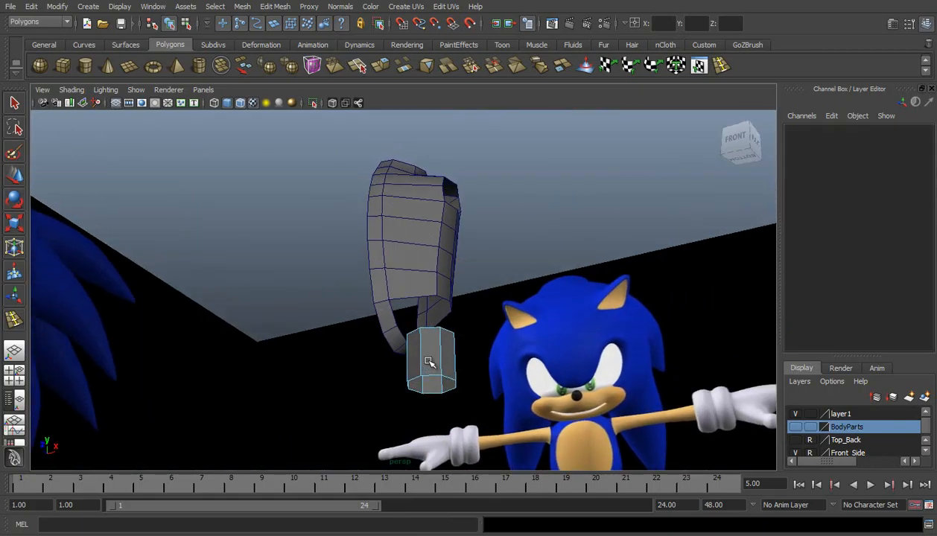
- Return the leg cylinder to object mode and, in the side view, shift it back to about Z -0.15 over the leg
key(space)
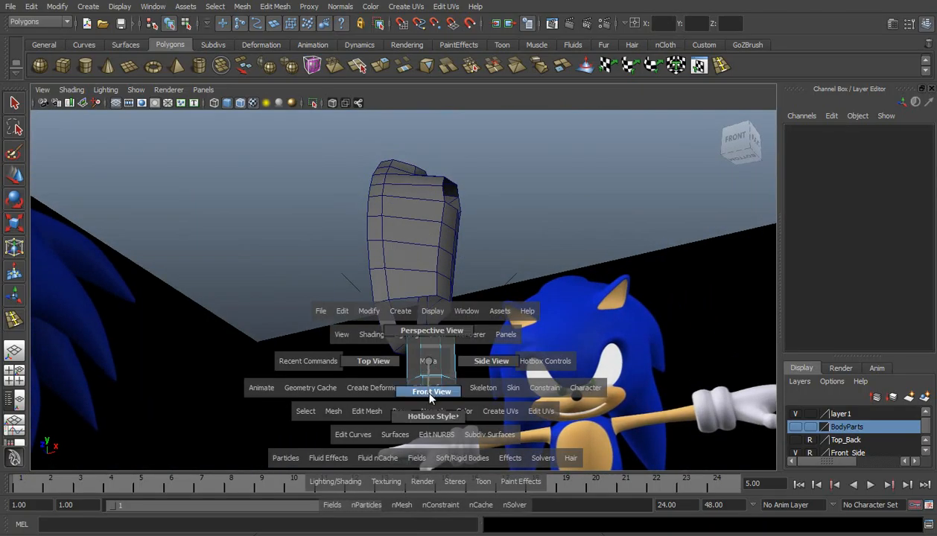
drag(430, 397, 431, 395)
key(space)
drag(428, 343, 489, 336)
key(w)
key(space)
click(456, 367)
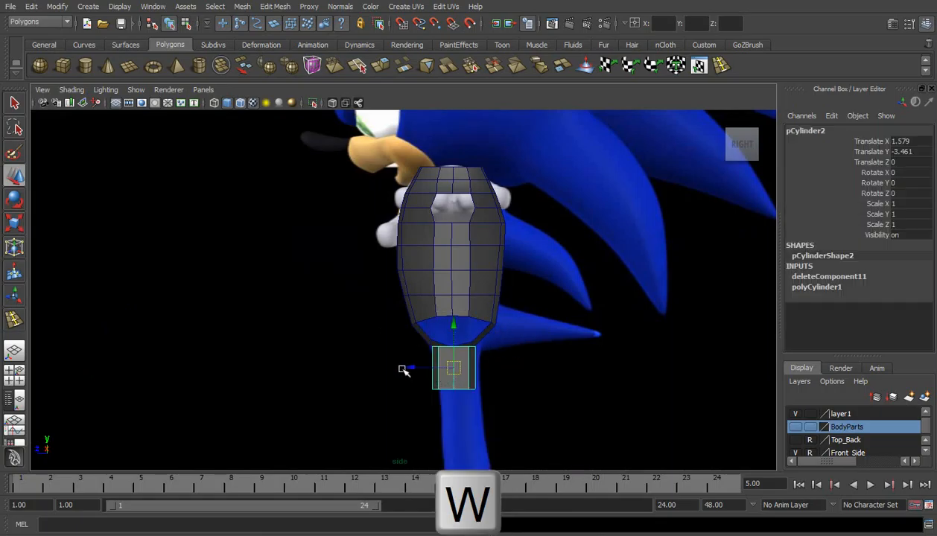
drag(404, 370, 408, 372)
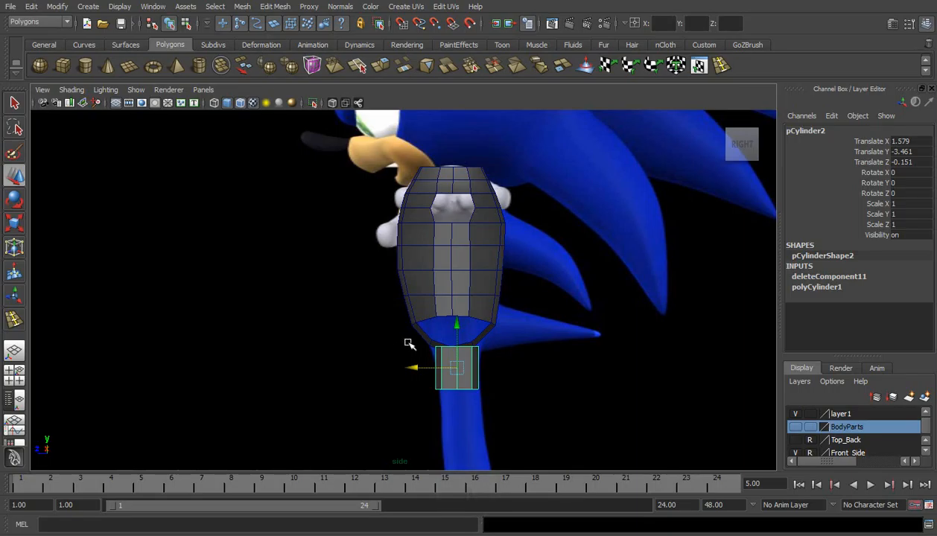
- In the front view, rotate the cylinder's top vertices to slope up toward the outer hip and raise them toward the torso
key(space)
mouse_move(447, 359)
mouse_down()
mouse_move(411, 367)
mouse_move(435, 353)
mouse_move(449, 369)
mouse_up()
alt+middle_drag(443, 371, 432, 262)
right_drag(446, 272, 389, 257)
drag(388, 248, 488, 244)
key(e)
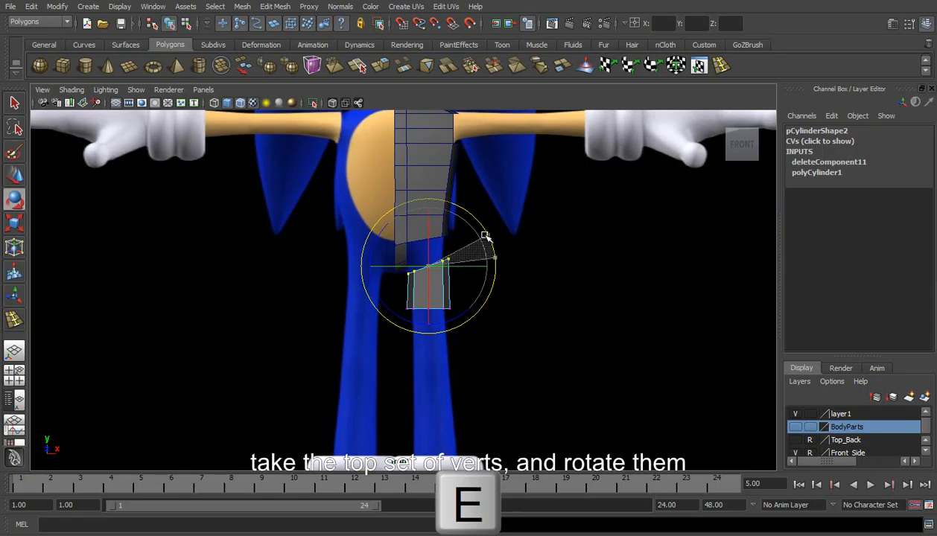
key(w)
mouse_move(429, 231)
mouse_down()
mouse_move(429, 209)
mouse_move(435, 221)
mouse_up()
- Move the cylinder's bottom vertices down to the top of the shoe cuff to lengthen the leg
drag(377, 281, 482, 345)
alt+middle_drag(482, 345, 481, 237)
scroll(451, 202, down, 1)
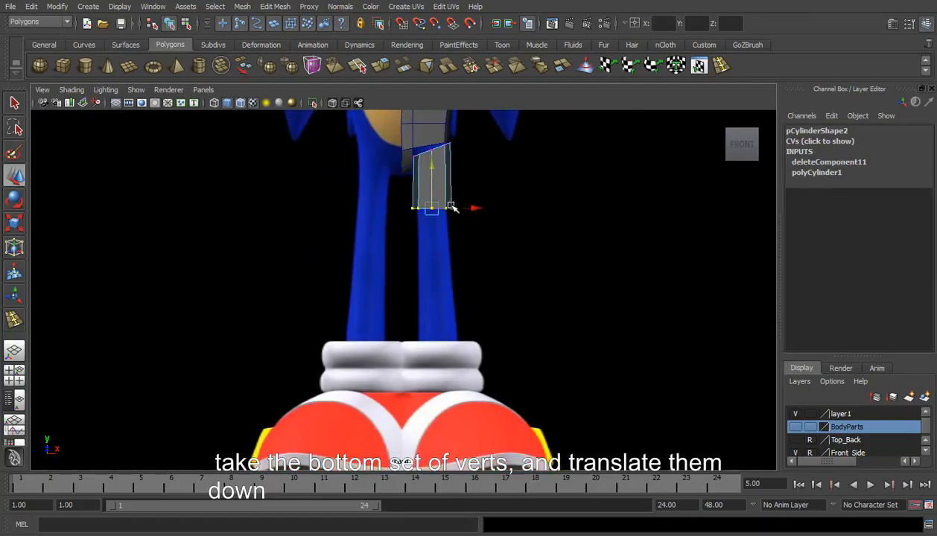
drag(429, 165, 463, 312)
- In the side view, shift the leg's bottom vertices back and scale them up to match the reference ankle
key(space)
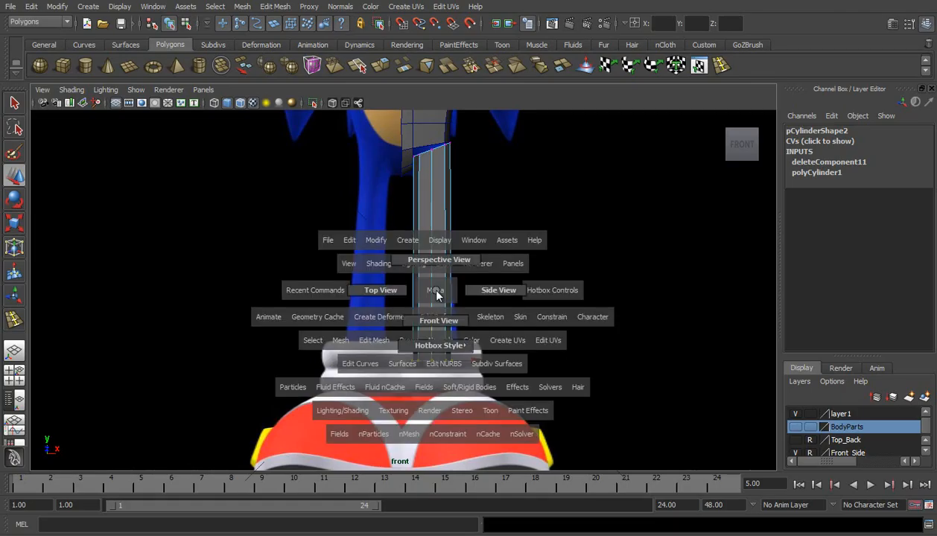
click(477, 287)
alt+middle_drag(468, 351, 450, 283)
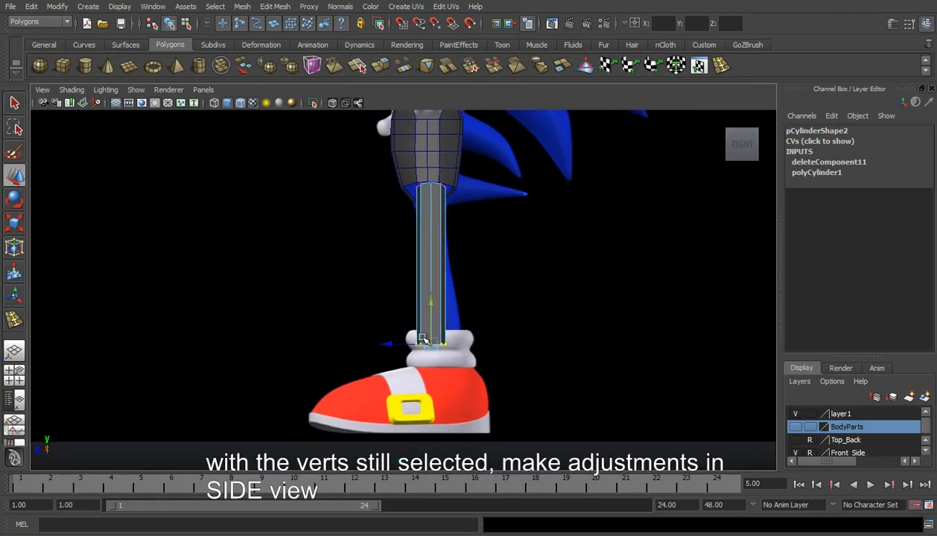
drag(392, 343, 481, 348)
key(r)
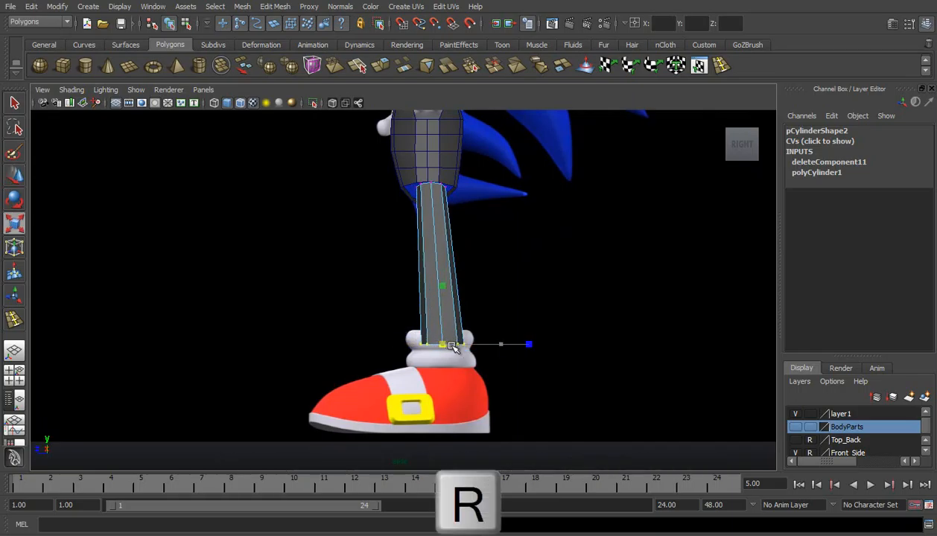
key(ctrl+z)
- Turn on X-Ray shading to compare the leg's top with the reference, and turn it off again
click(71, 90)
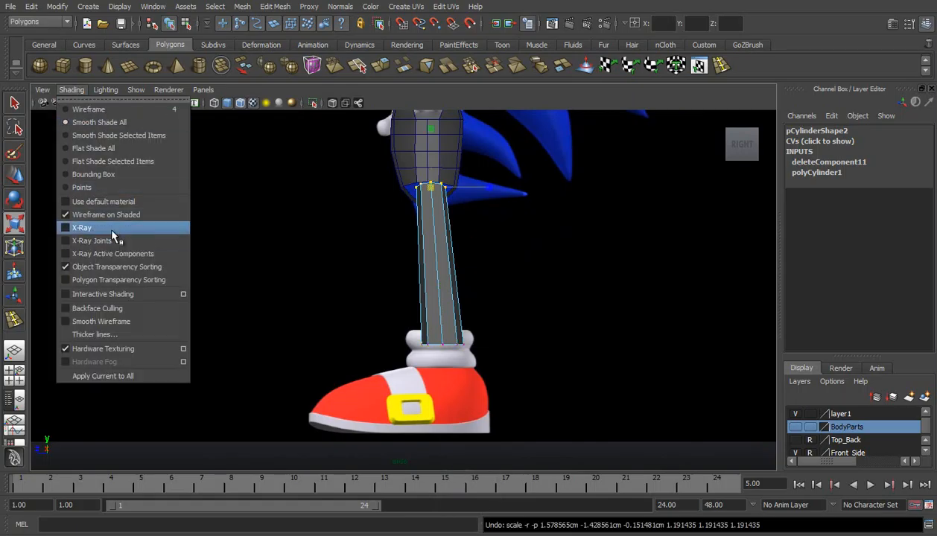
click(153, 240)
scroll(428, 293, up, 3)
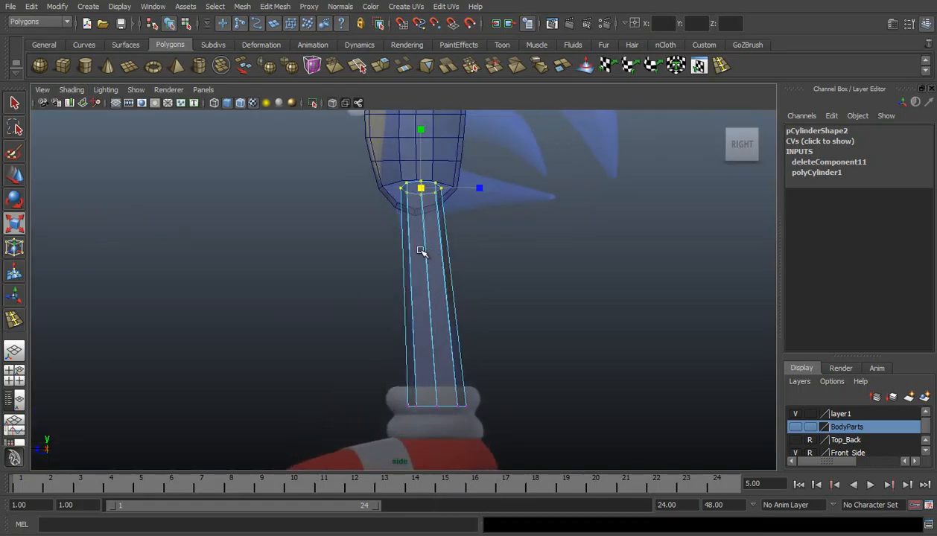
click(72, 90)
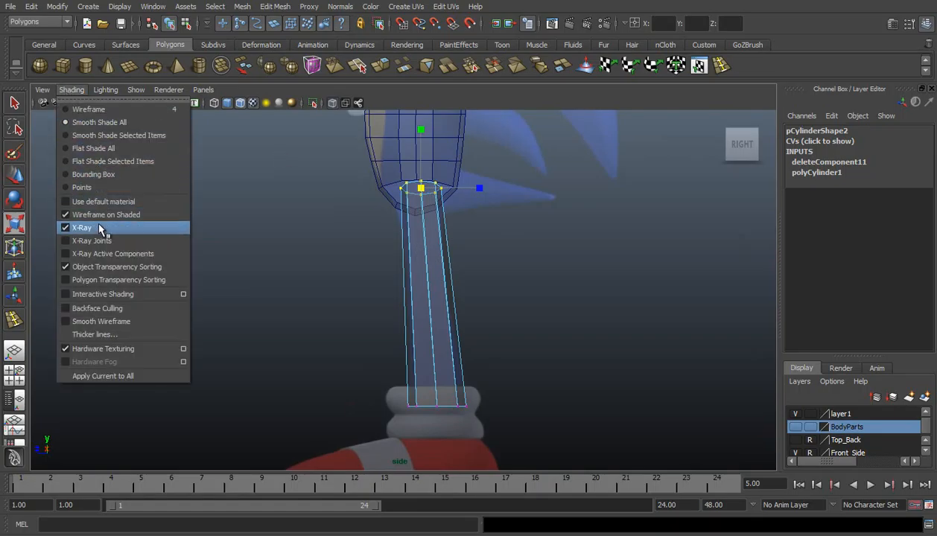
click(117, 226)
- Assign the previously created transparent Lambert shader to the leg mesh
key(space)
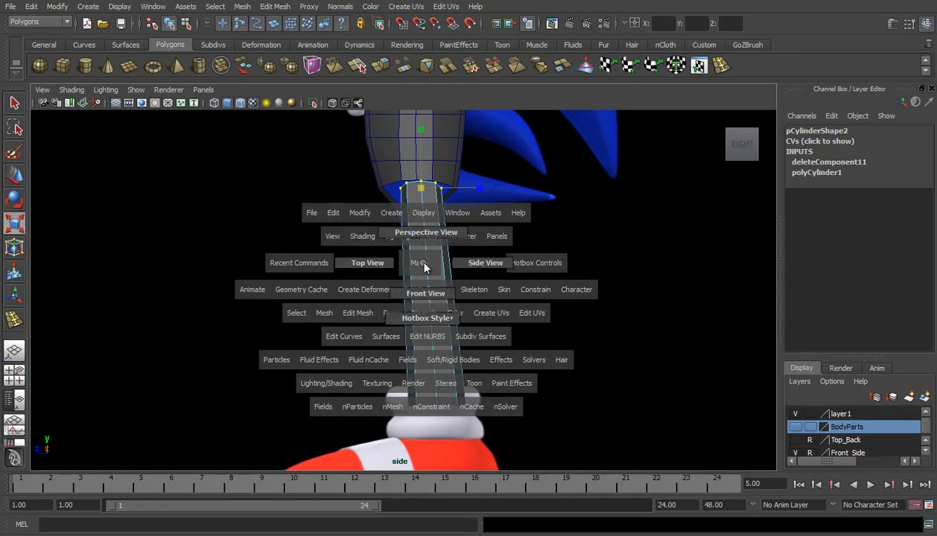
right_drag(423, 262, 513, 496)
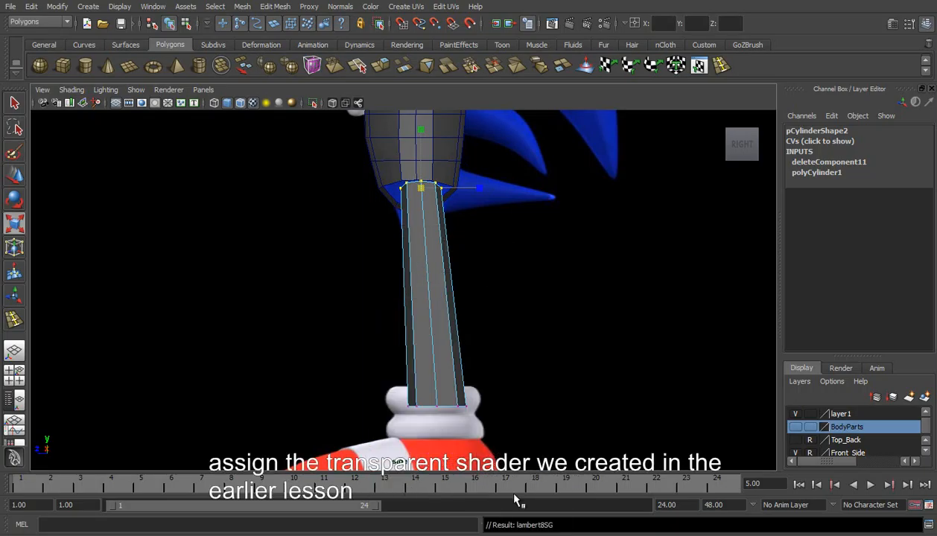
- Switch the leg to object selection and reapply the transparent shader to the whole mesh, then deselect it
click(419, 287)
right_drag(419, 286, 439, 271)
key(g)
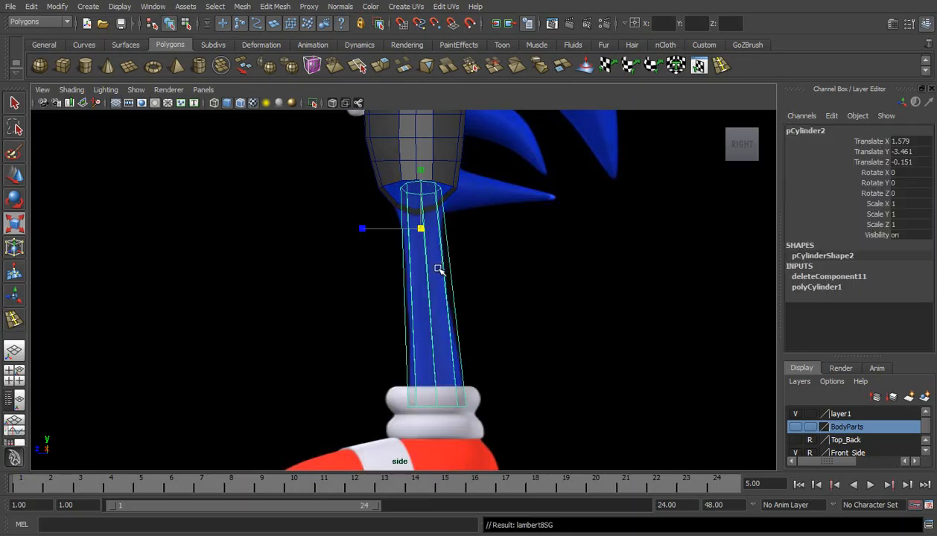
click(482, 236)
scroll(467, 230, down, 2)
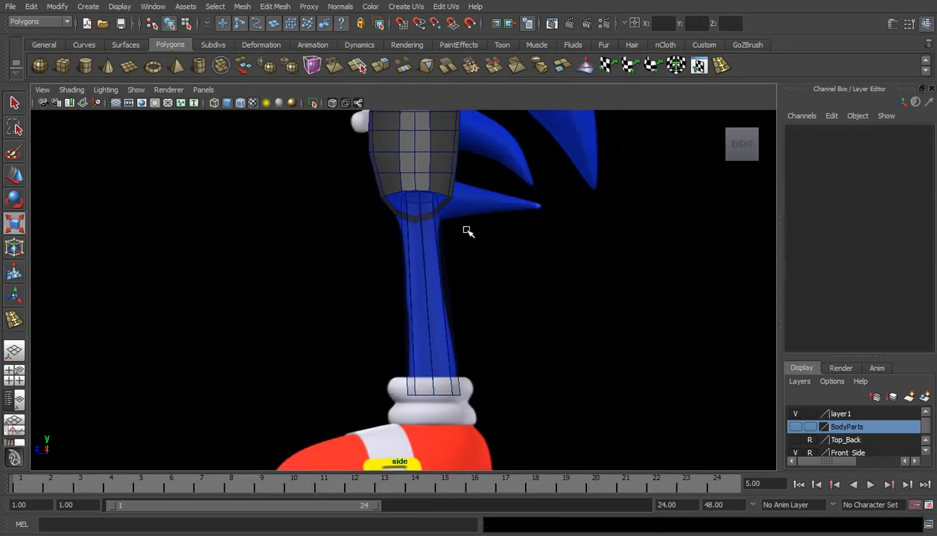
scroll(456, 279, up, 2)
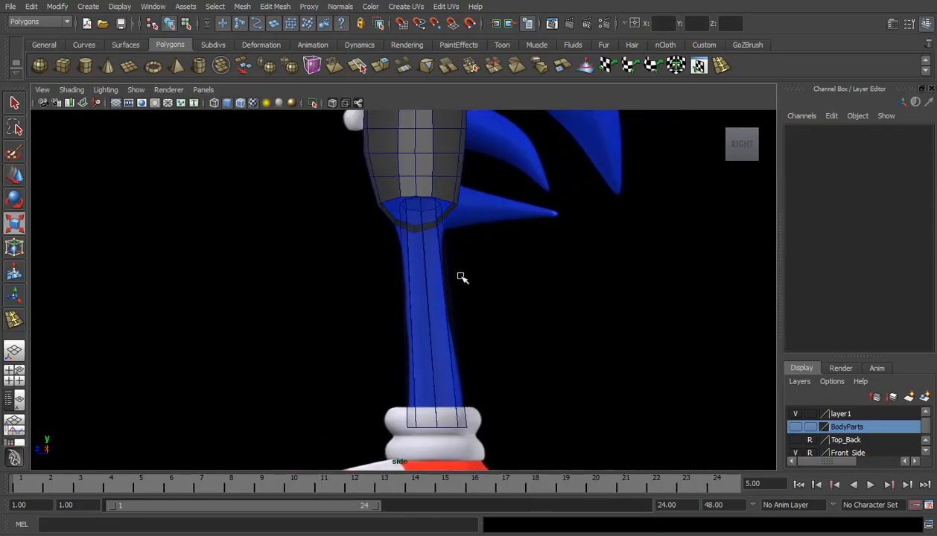
- Insert a horizontal edge loop around the middle of the leg at knee height in the side view
click(719, 65)
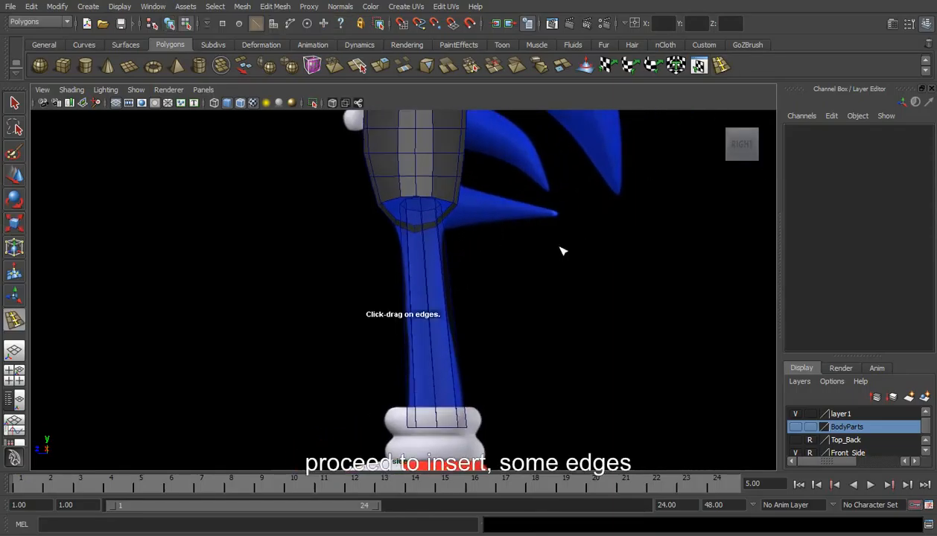
alt+middle_drag(488, 284, 468, 251)
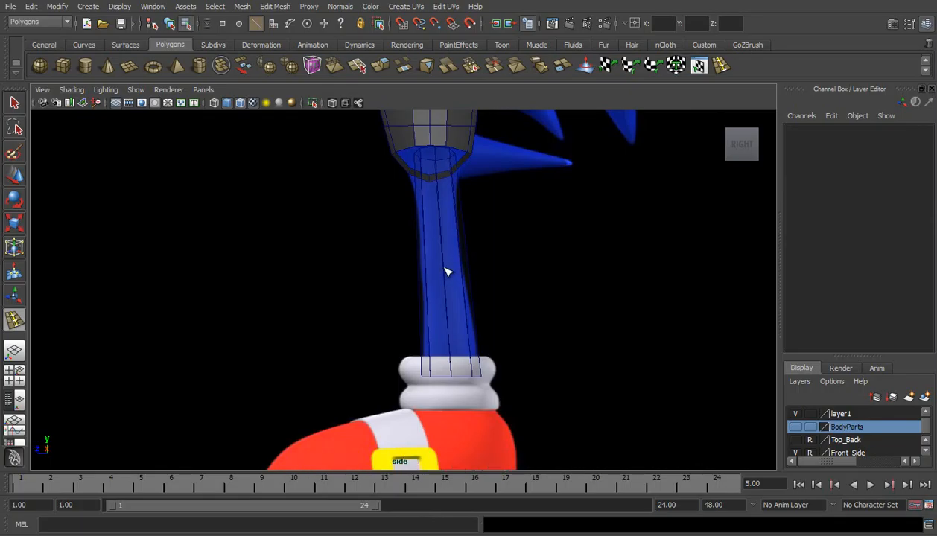
click(445, 272)
drag(446, 265, 457, 293)
- In the front view, flatten the knee edge loop with Scale and narrow it to fit the reference leg
key(space)
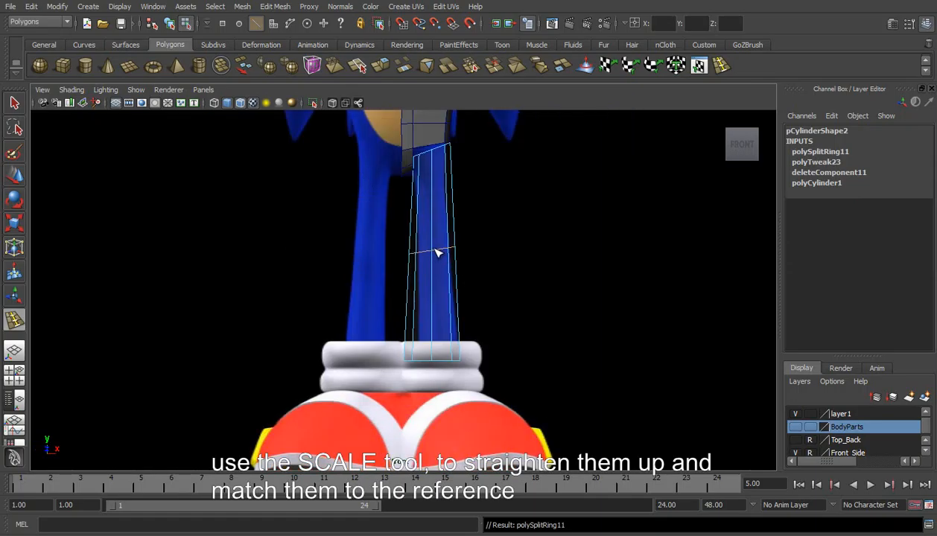
key(r)
click(431, 192)
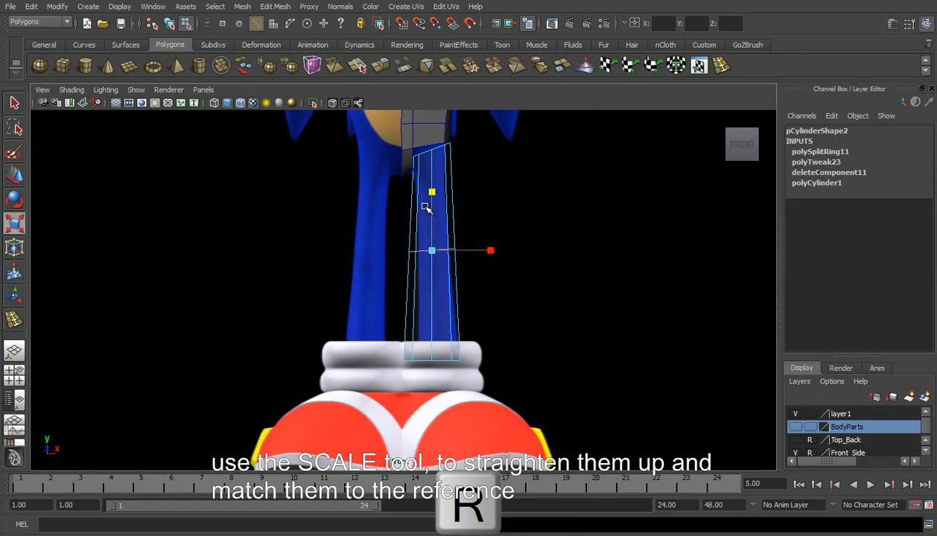
drag(430, 191, 434, 210)
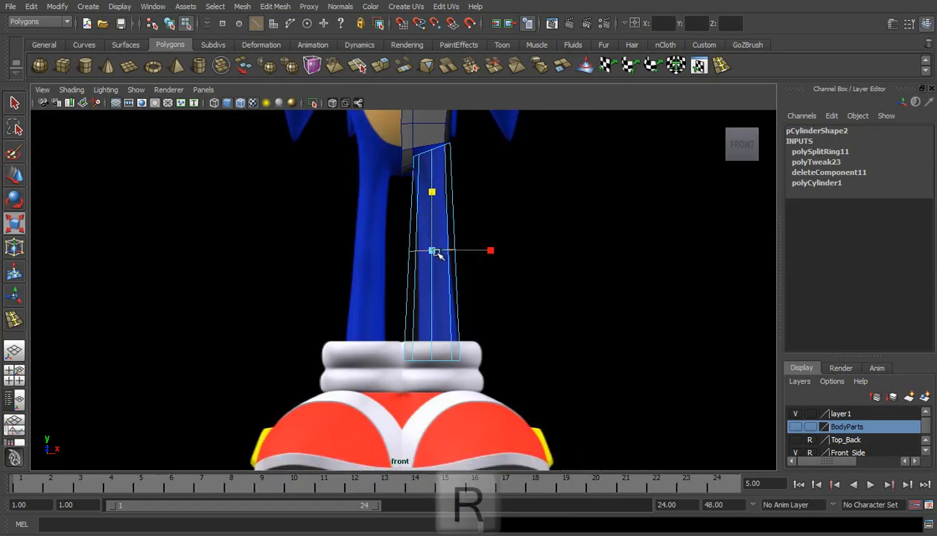
drag(434, 254, 430, 252)
- Select the leg's bottom row of vertices and scale it narrower at the shoe cuff
right_drag(426, 317, 428, 332)
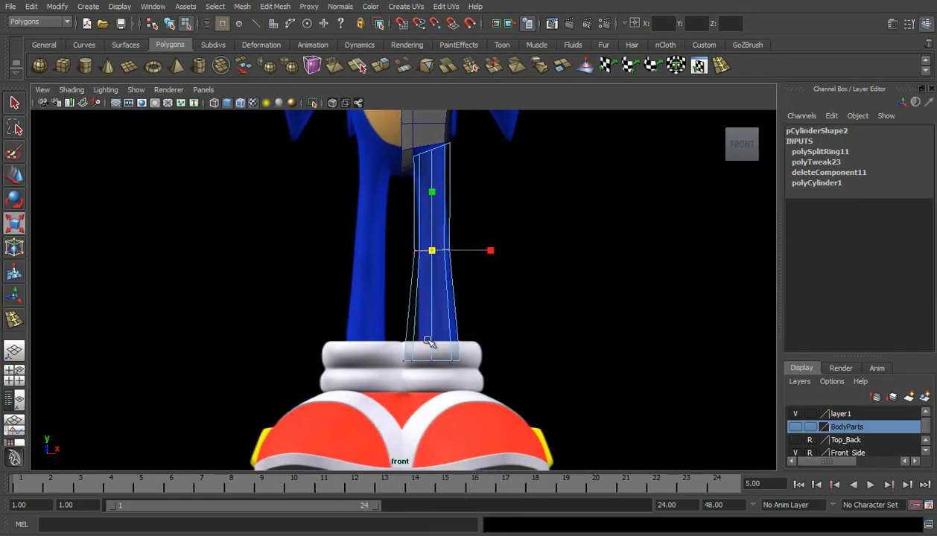
double_click(434, 361)
drag(434, 359, 424, 359)
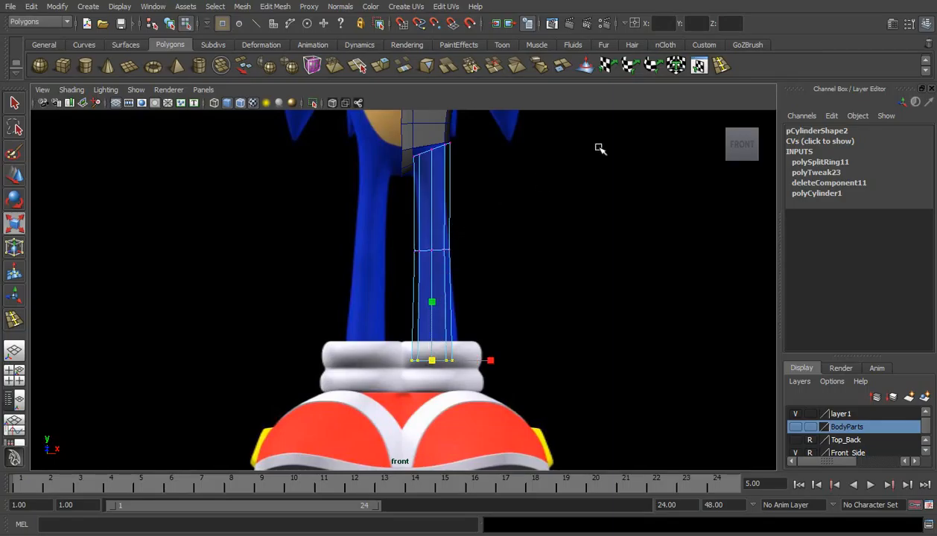
- Insert two more edge loops in the front view, one just above the ankle and one across the thigh
click(720, 66)
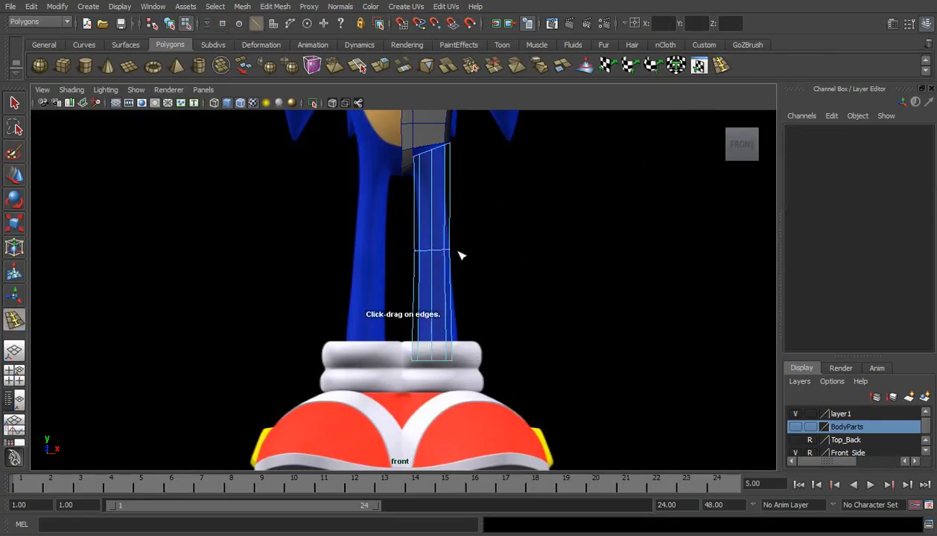
drag(447, 275, 449, 320)
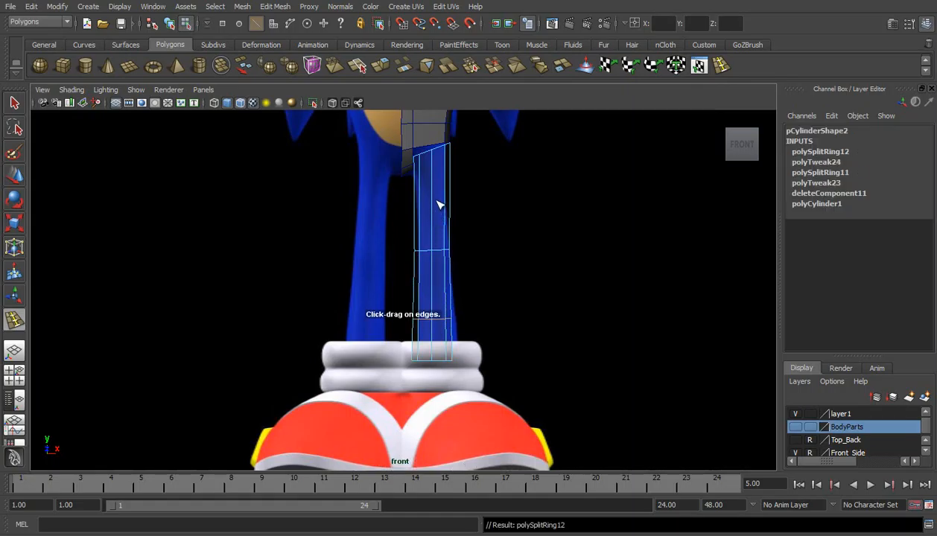
drag(434, 212, 464, 210)
- In the side view, insert one edge loop just above the knee loop and another just below it
key(space)
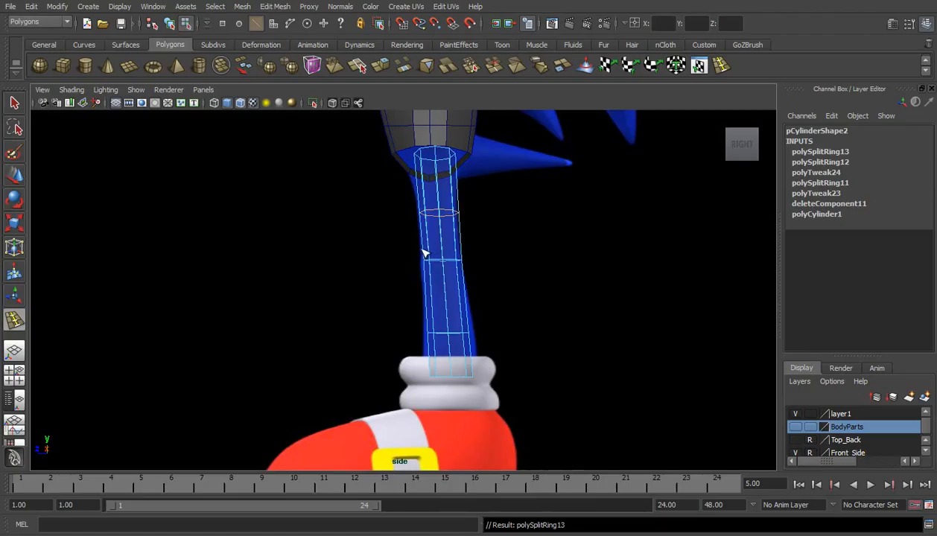
drag(430, 251, 433, 288)
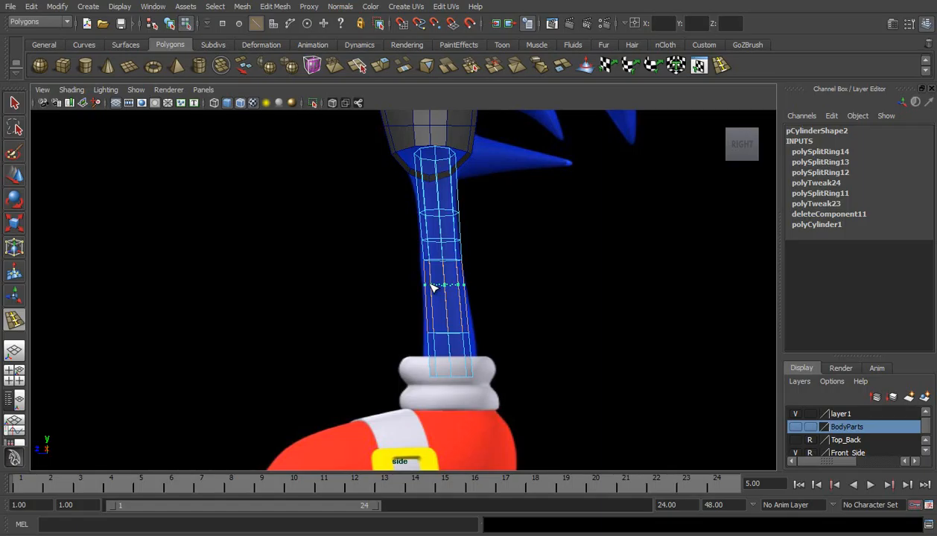
drag(433, 287, 430, 293)
- Select the front knee vertices in the side view and move them forward to shape the knee
key(w)
right_drag(440, 252, 406, 257)
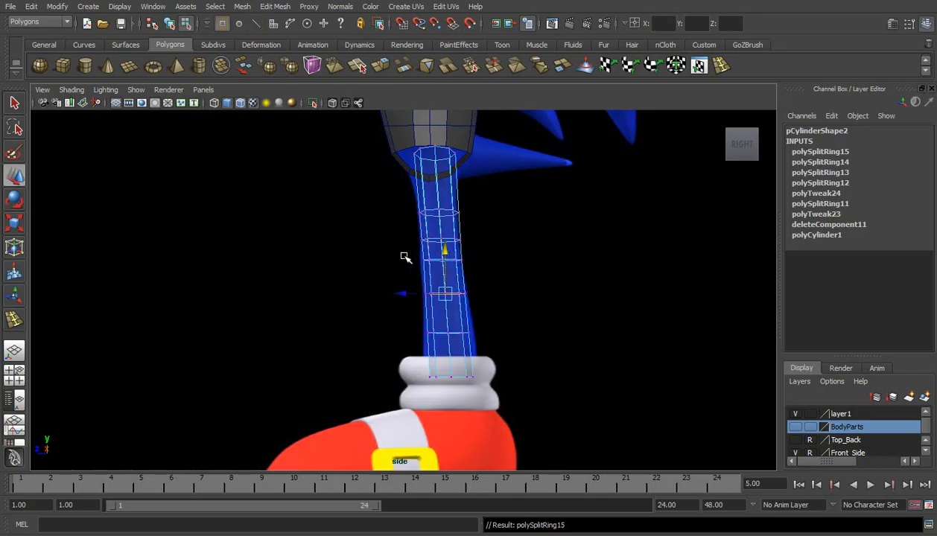
drag(429, 261, 470, 264)
drag(446, 215, 445, 221)
drag(397, 257, 380, 266)
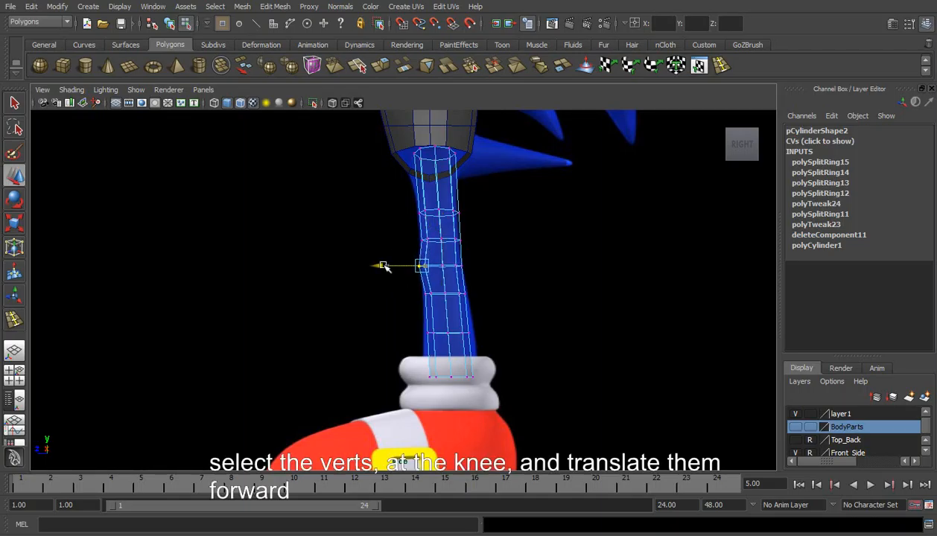
- Fit the back of the knee and calf to the side reference, and spread the bottom front and back vertices to the ankle outline
click(459, 267)
drag(430, 269, 430, 332)
drag(463, 364, 479, 381)
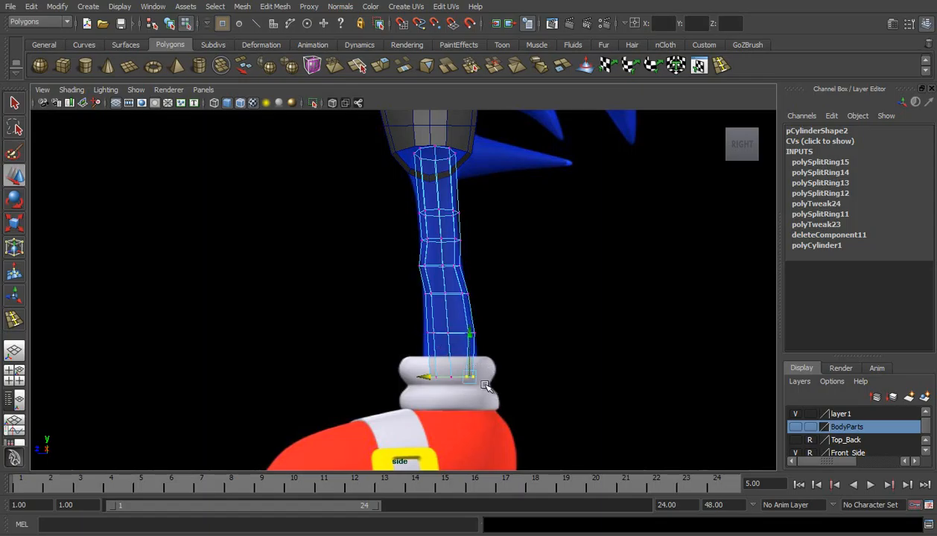
drag(422, 375, 432, 378)
drag(389, 328, 444, 395)
mouse_move(388, 357)
mouse_down()
mouse_move(440, 388)
mouse_move(387, 374)
mouse_up()
- Insert another edge loop between the top of the leg and the thigh loop to even out the spacing
alt+middle_drag(400, 328, 402, 356)
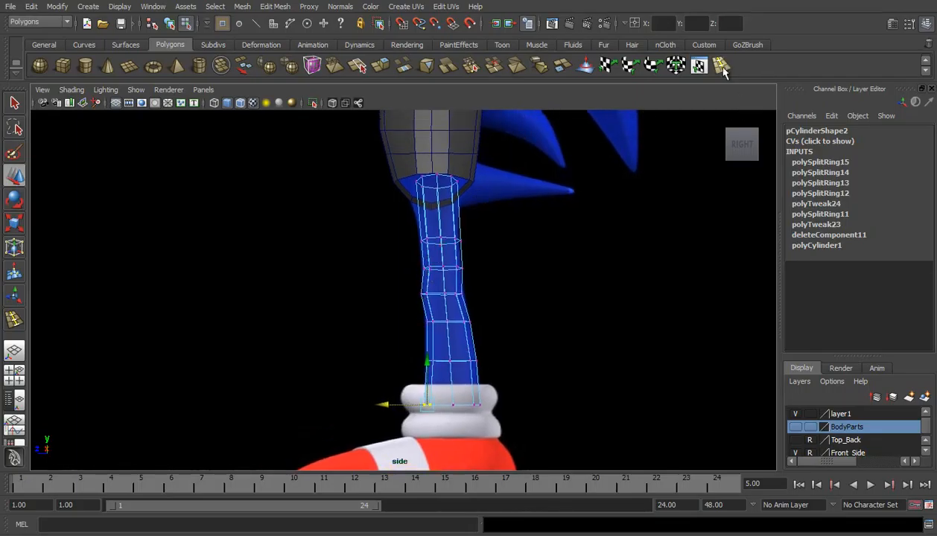
click(699, 66)
click(439, 214)
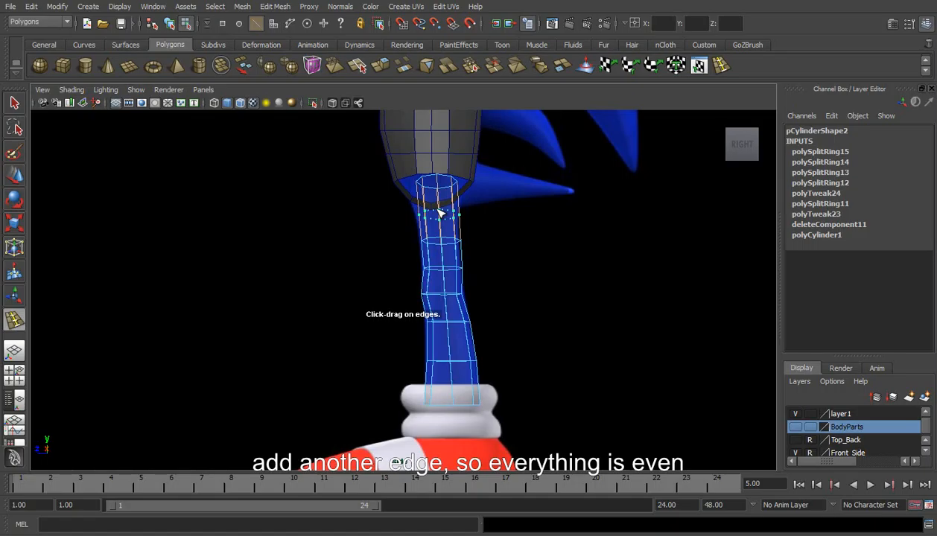
click(459, 214)
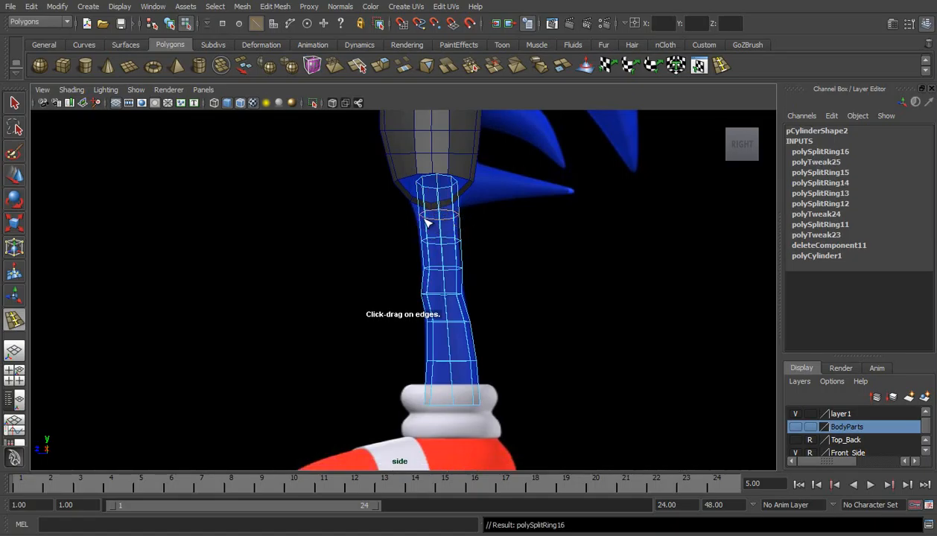
- Assign the default opaque Lambert shader to the leg mesh
key(w)
scroll(471, 246, down, 1)
scroll(471, 246, up, 2)
mouse_move(447, 247)
right_down()
mouse_move(485, 230)
mouse_move(448, 237)
right_up()
- Try moving the front vertices below the knee, undo that move, and nudge the front vertices near the ankle instead
right_drag(440, 316, 392, 315)
drag(395, 315, 465, 337)
mouse_move(404, 329)
mouse_down()
mouse_move(389, 325)
mouse_move(438, 345)
mouse_move(391, 327)
mouse_up()
key(ctrl+z)
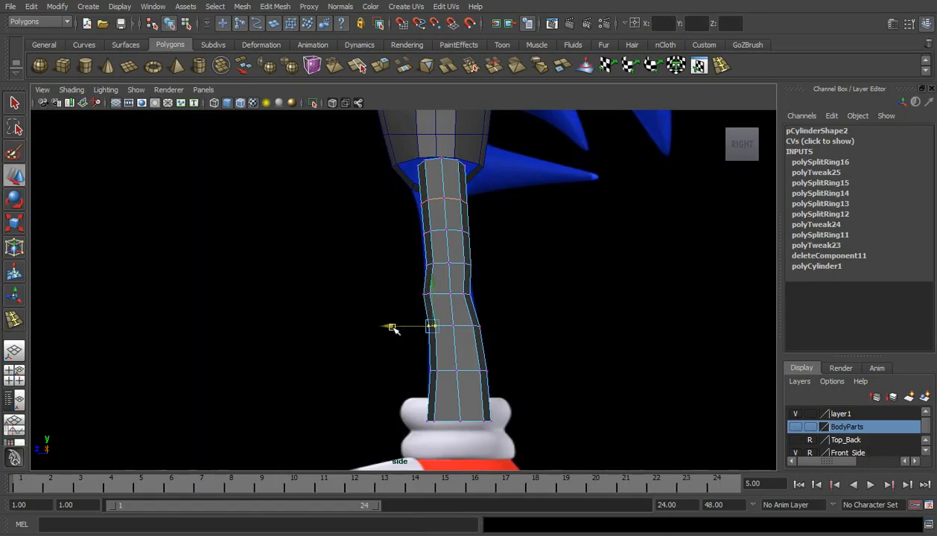
drag(416, 374, 445, 435)
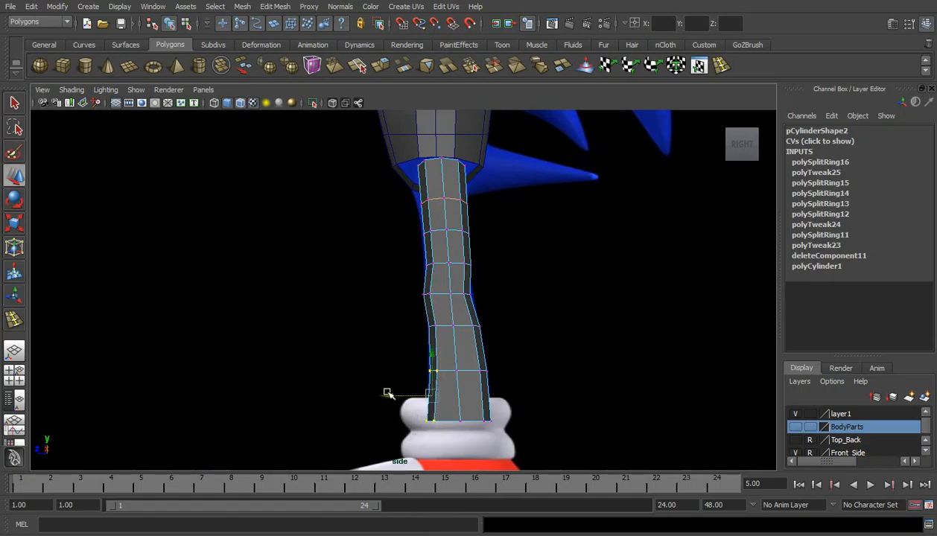
drag(389, 393, 389, 395)
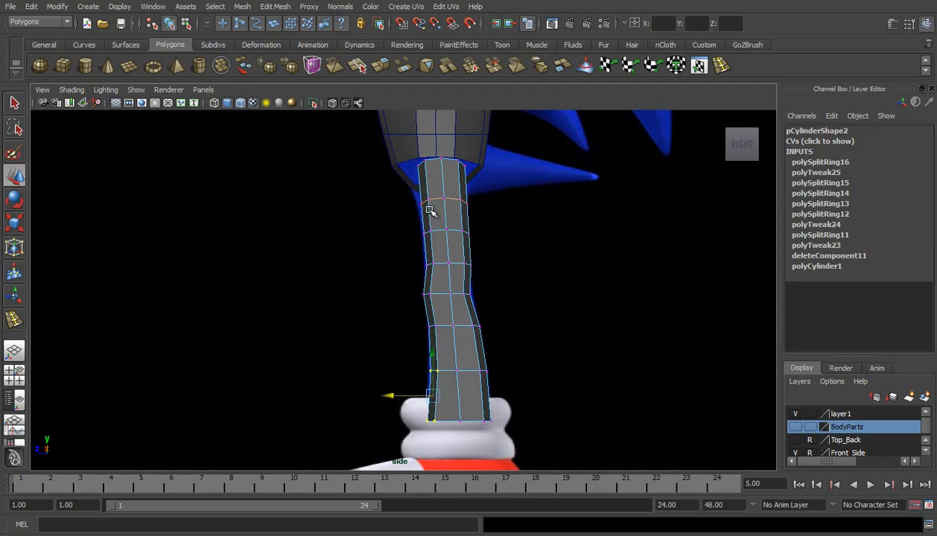
- In the front view, select the uppermost inserted edge loop on the leg and flatten it vertically with Scale
key(space)
drag(432, 233, 438, 266)
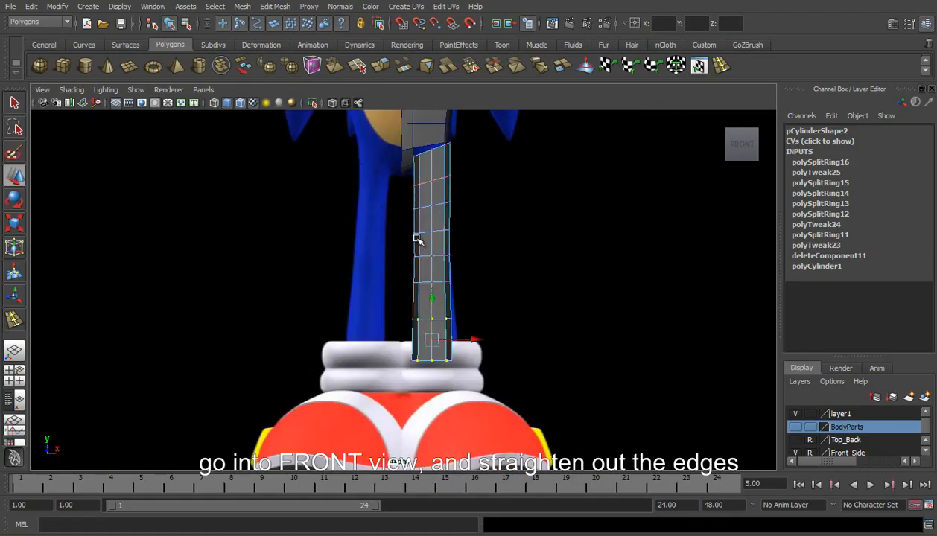
alt+middle_drag(417, 240, 440, 309)
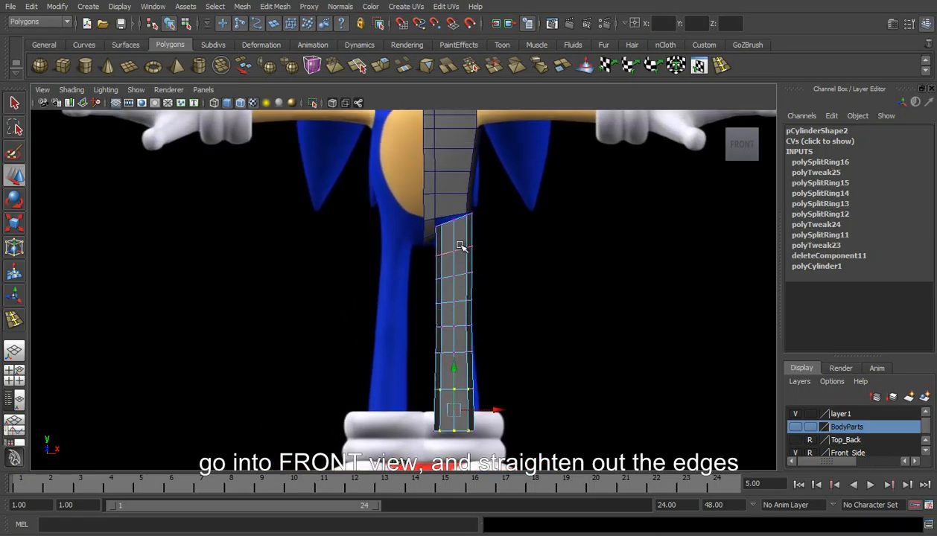
click(460, 251)
key(r)
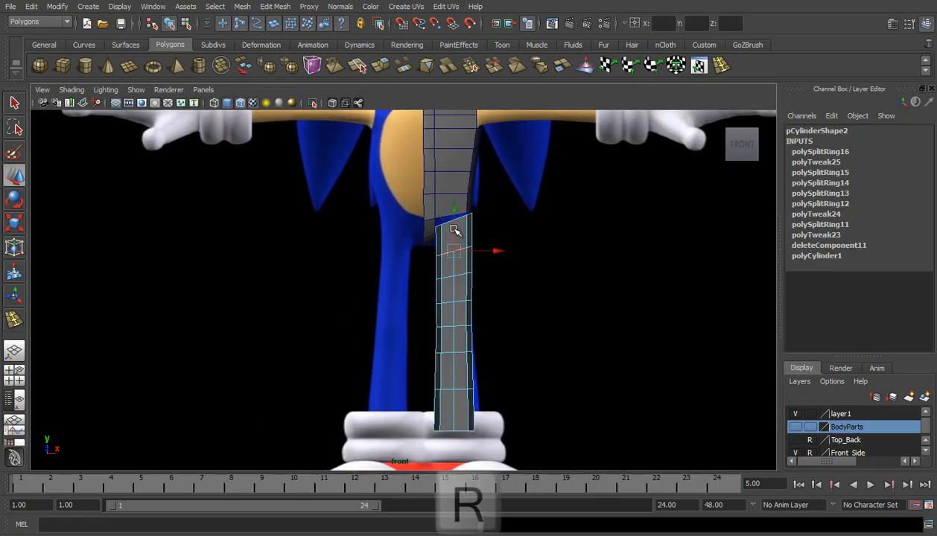
drag(454, 194, 451, 244)
- Flatten the next three slanted edge loops down the leg to horizontal with Scale
click(463, 276)
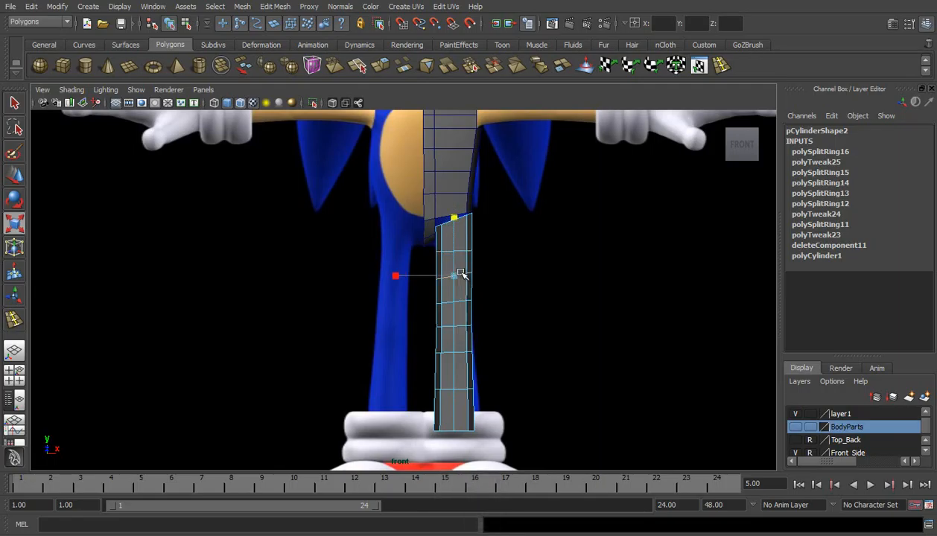
drag(452, 215, 454, 218)
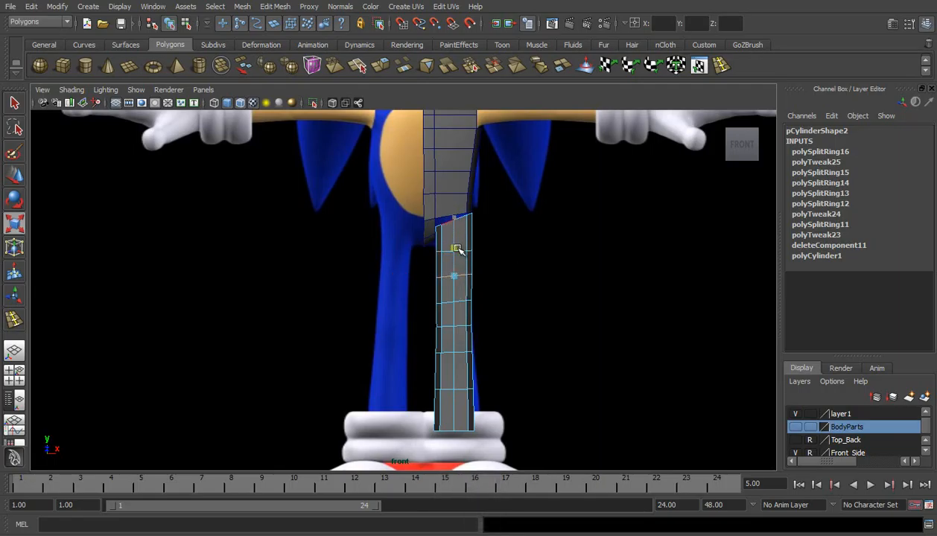
mouse_move(458, 259)
mouse_down()
mouse_move(462, 300)
mouse_move(458, 276)
mouse_up()
click(462, 301)
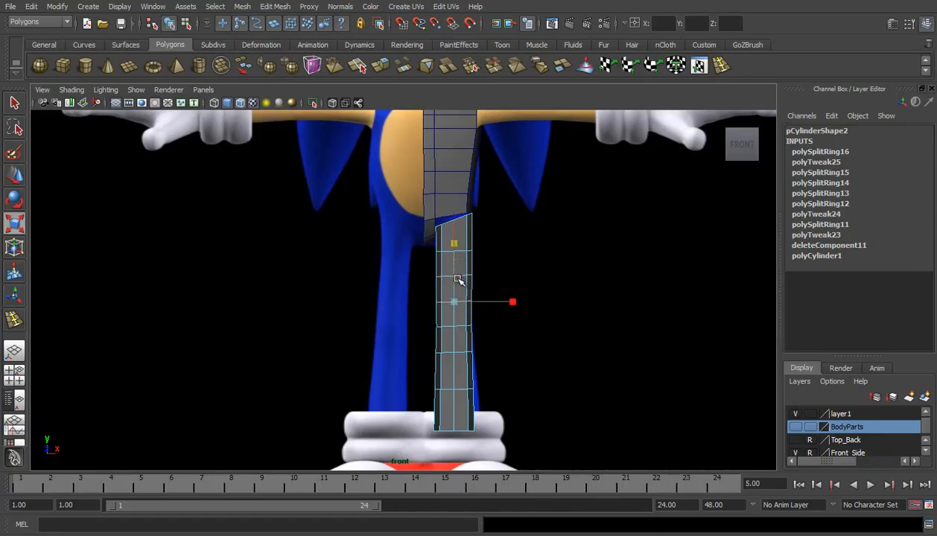
click(461, 328)
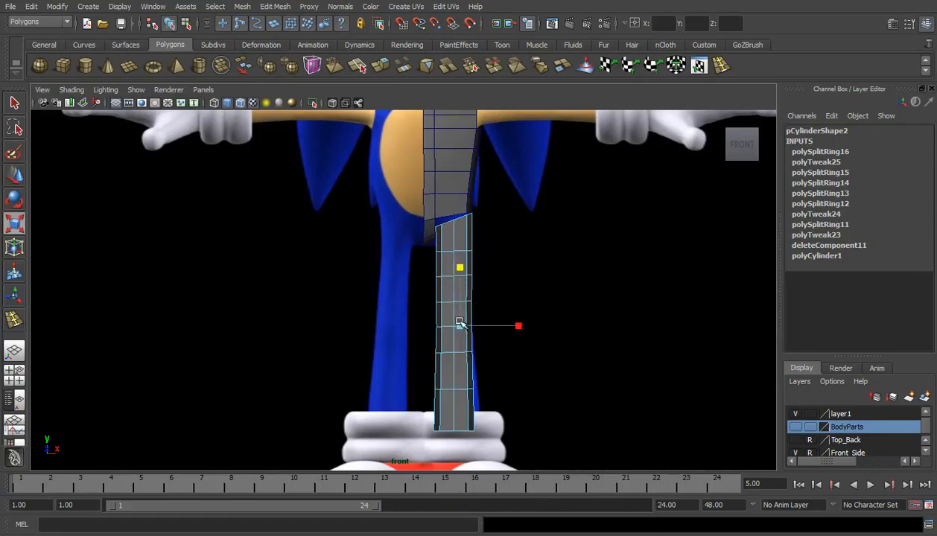
drag(455, 268, 457, 293)
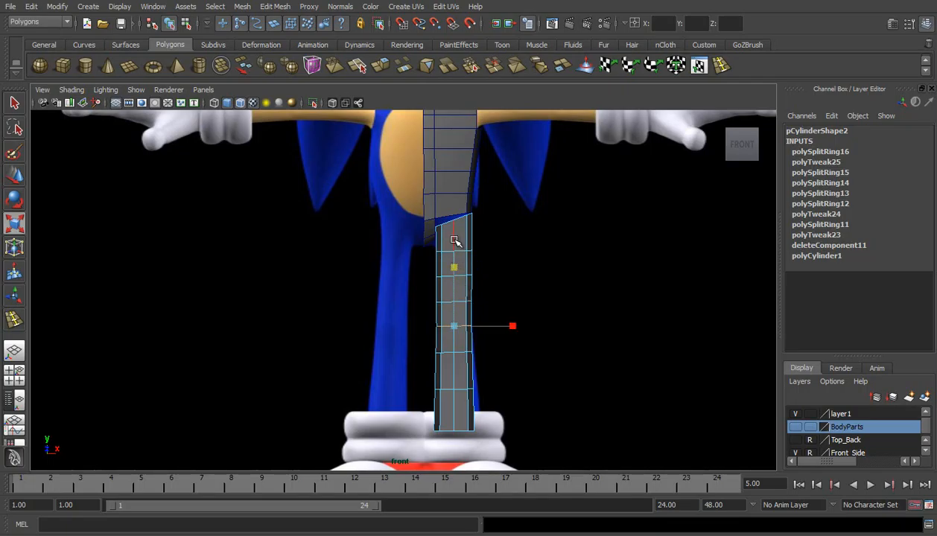
- Assign the transparent Lambert shader to the leg so the front reference can be seen through it
right_drag(454, 238, 549, 483)
click(463, 234)
key(space)
scroll(481, 300, up, 2)
- Select the leg's vertex rows one at a time in the front view and scale them to match the reference outline
right_drag(457, 302, 430, 266)
drag(434, 260, 464, 274)
drag(433, 232, 498, 255)
drag(427, 294, 464, 370)
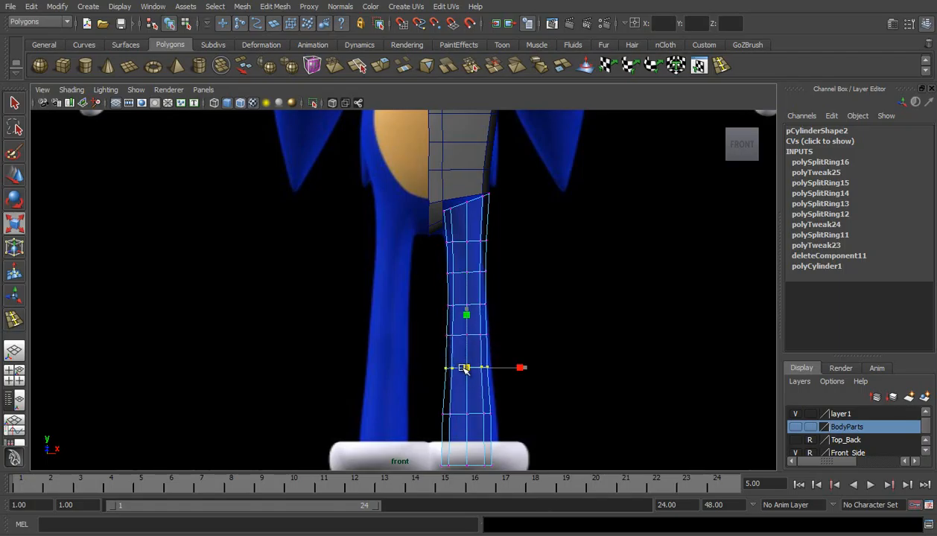
drag(433, 405, 466, 415)
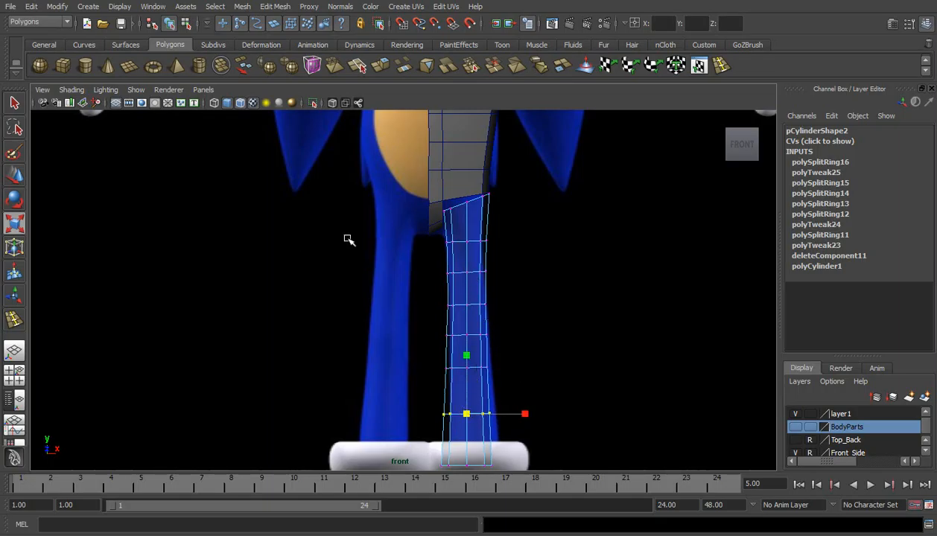
- Reassign the default Lambert shader to the reshaped leg and deselect it
right_drag(452, 230, 557, 501)
click(458, 212)
key(space)
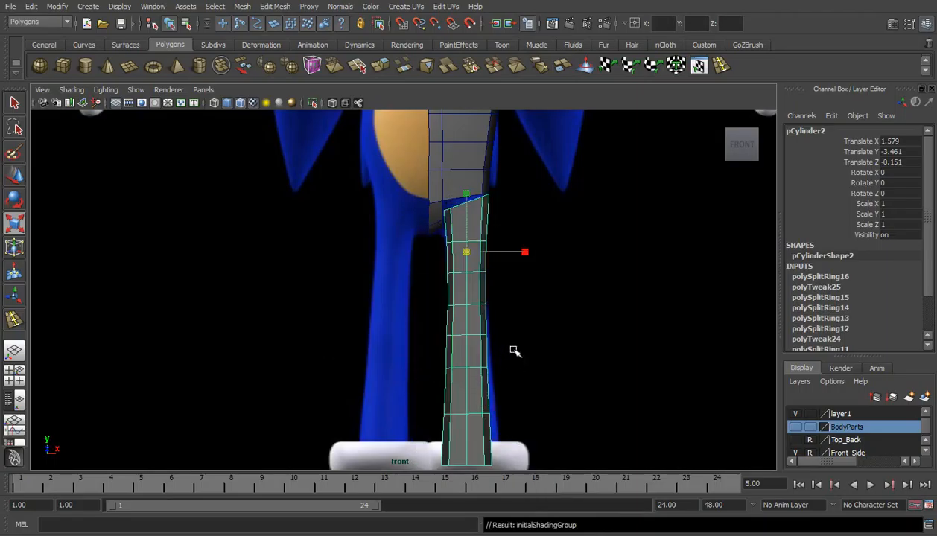
click(492, 330)
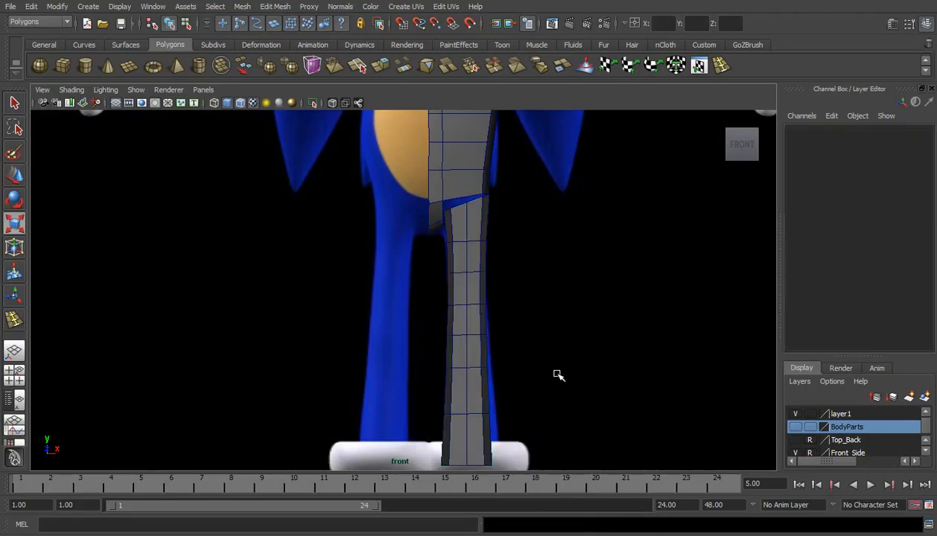
- Save the scene and snap the first vertices of the leg's open top edge onto the torso's lower edge vertices
key(ctrl+s)
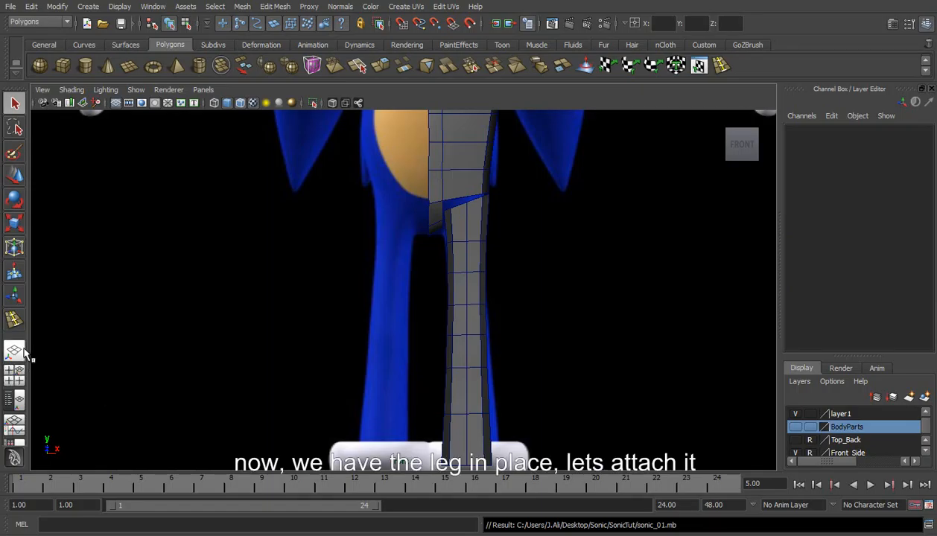
click(13, 350)
alt+drag(458, 330, 438, 337)
scroll(439, 350, up, 5)
right_drag(438, 341, 397, 336)
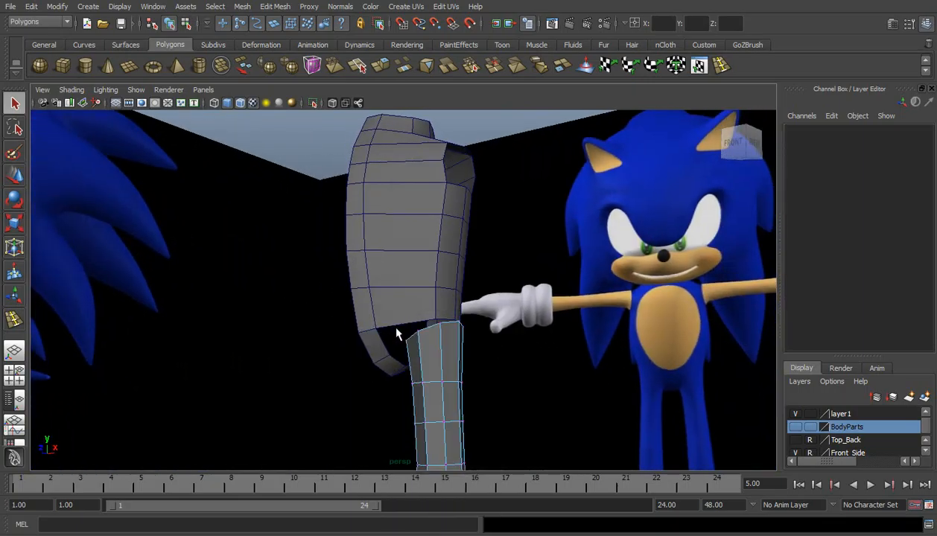
alt+drag(433, 333, 386, 320)
key(w)
click(421, 327)
key(v)
click(399, 326)
key(v)
click(423, 324)
key(v)
- Snap the leg's inner top vertices onto the matching vertices of the crotch strip under the torso
alt+drag(396, 354, 408, 324)
click(421, 322)
key(v)
alt+drag(415, 370, 397, 316)
middle_drag(420, 322, 418, 322)
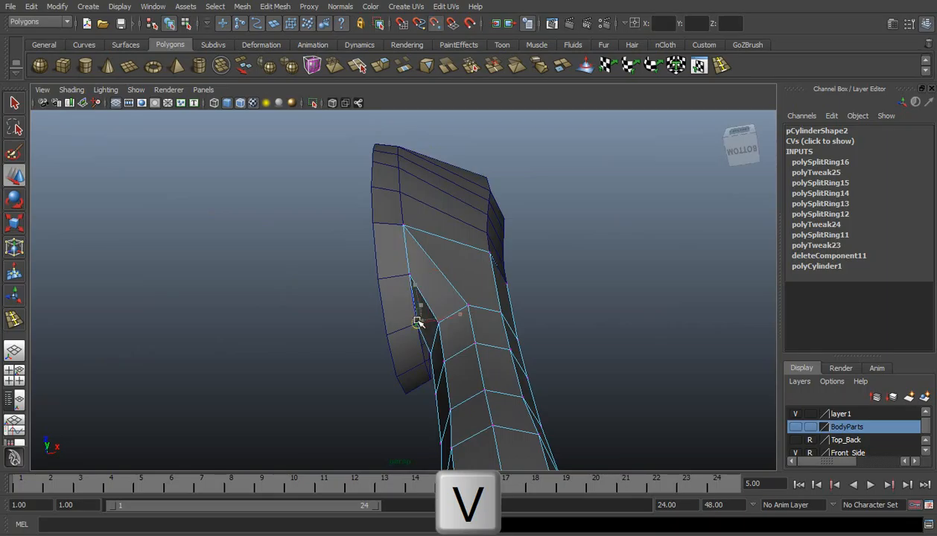
alt+drag(391, 356, 427, 318)
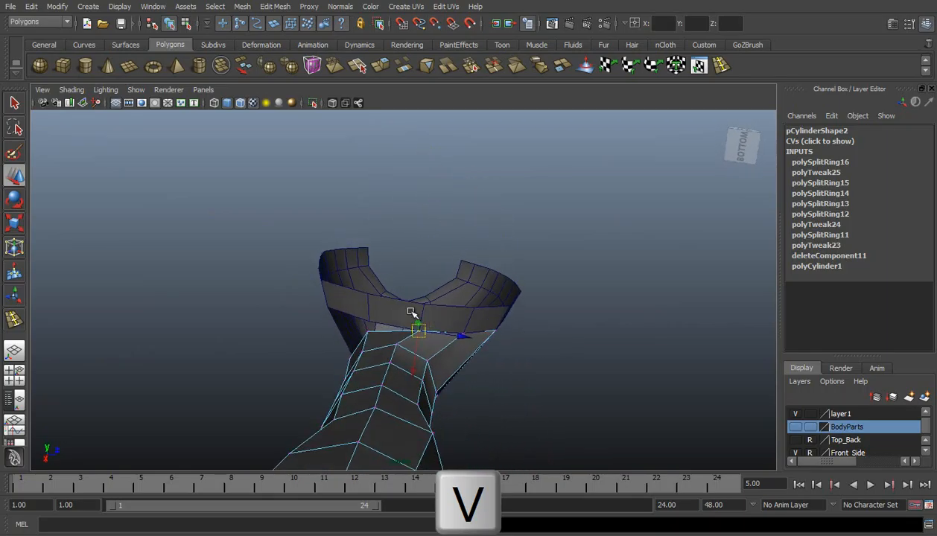
key(v)
middle_click(368, 333)
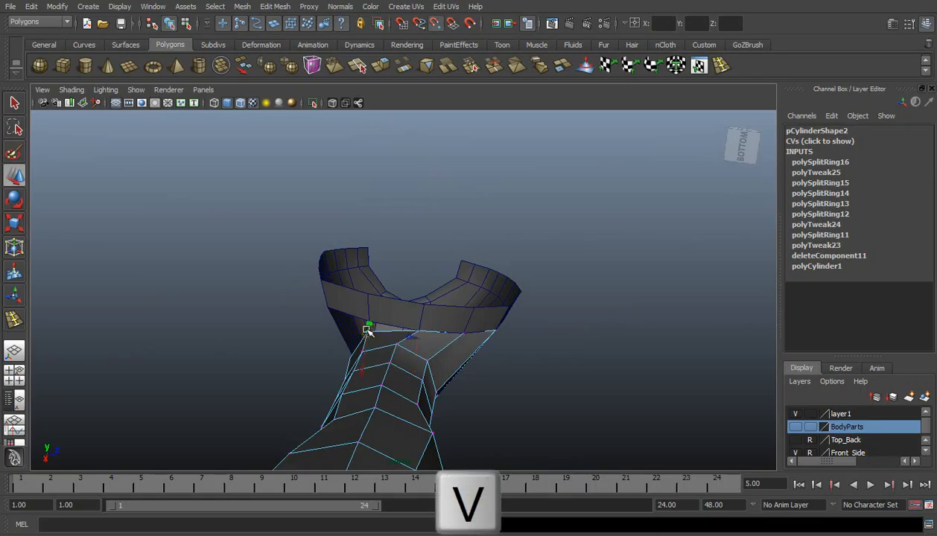
- Snap the remaining top vertices at the back of the leg onto the torso's rear lower edge
alt+drag(368, 332, 476, 353)
alt+drag(360, 318, 406, 325)
key(v)
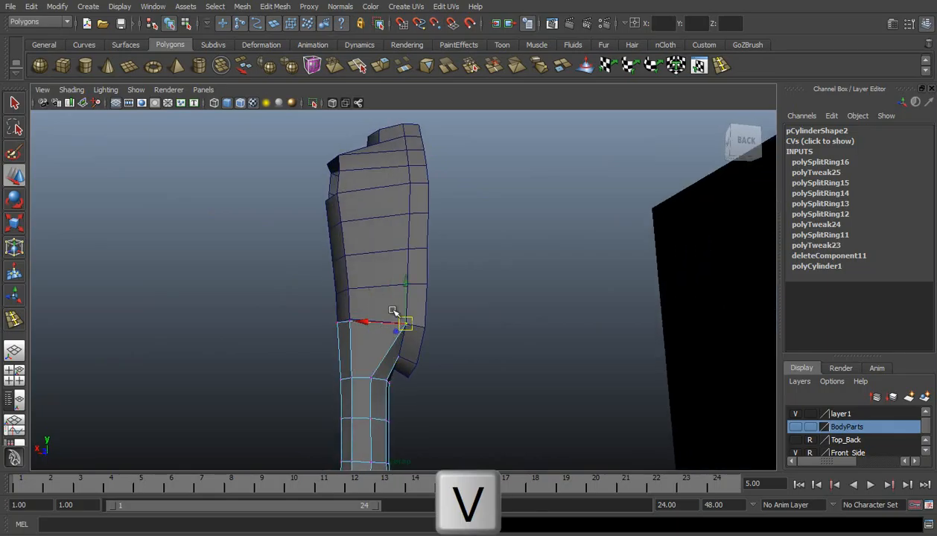
click(435, 319)
click(350, 321)
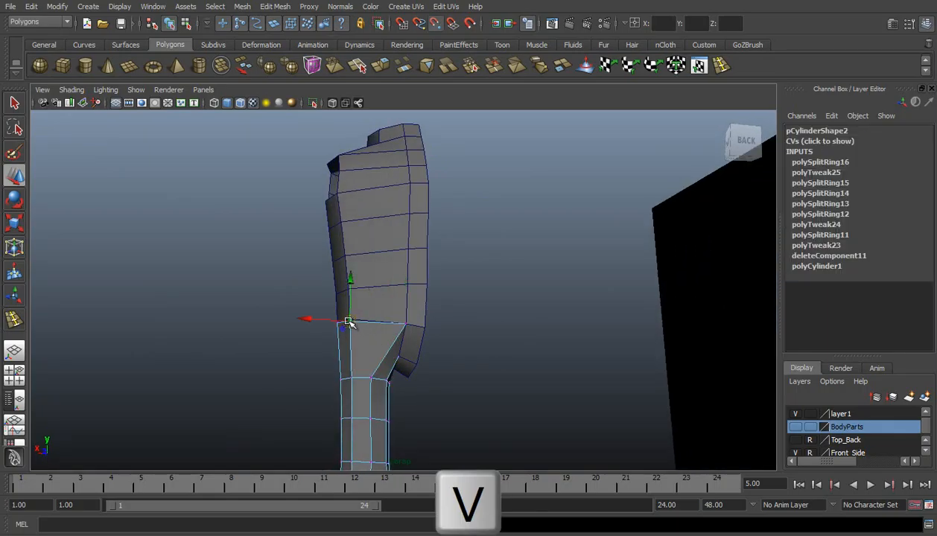
- Select the torso and the leg in object mode and combine them into one mesh
alt+drag(355, 320, 600, 350)
scroll(499, 321, down, 3)
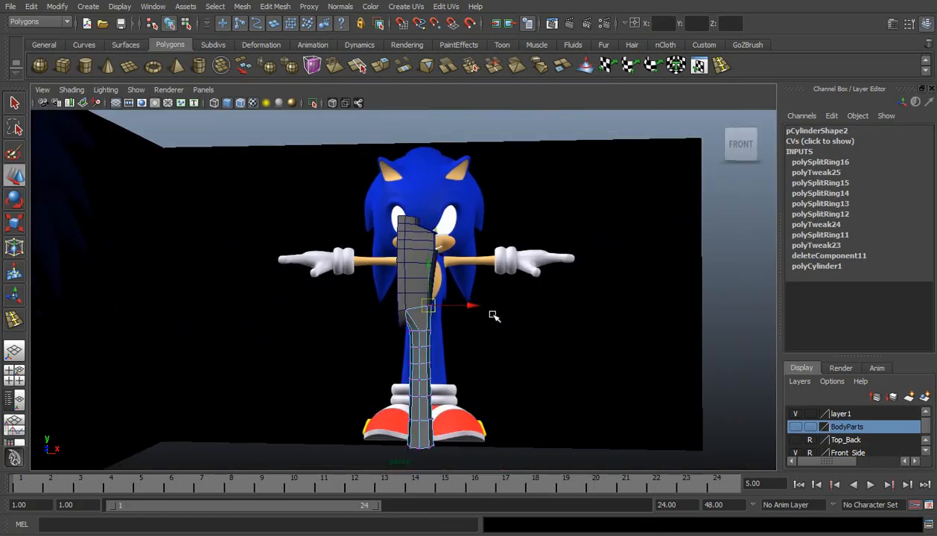
alt+drag(451, 326, 416, 337)
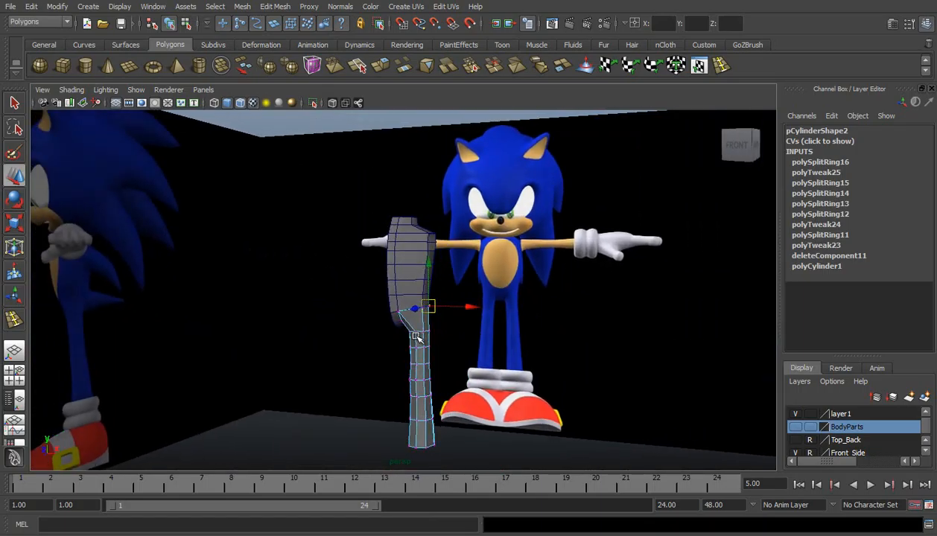
right_drag(398, 244, 411, 232)
click(396, 257)
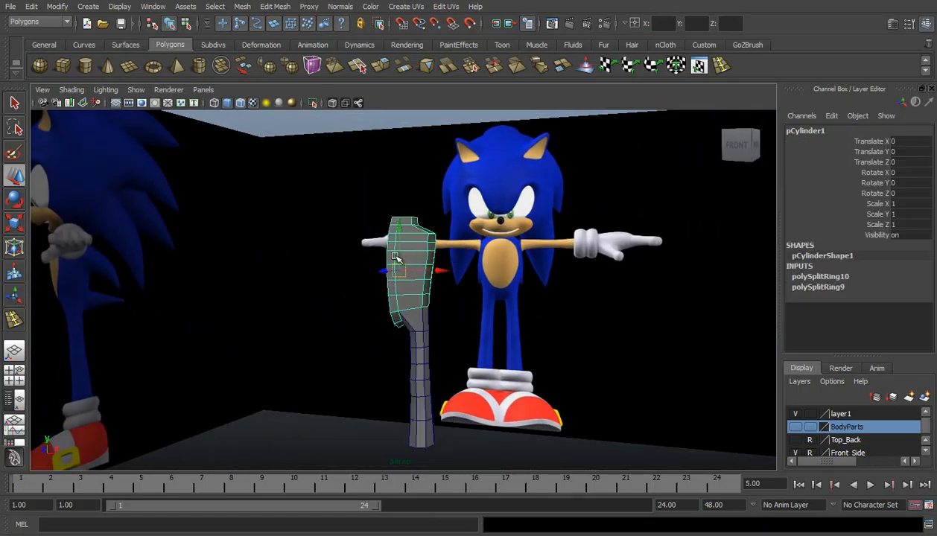
shift+click(418, 333)
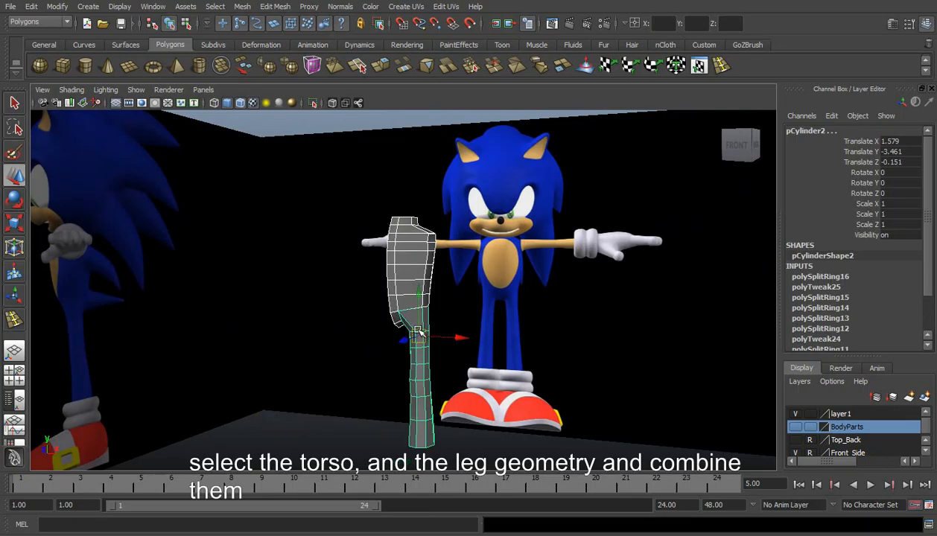
click(243, 7)
click(260, 27)
- Select the combined mesh's vertices around the hip joint and merge the overlapping ones
right_drag(406, 250, 357, 246)
drag(337, 241, 429, 377)
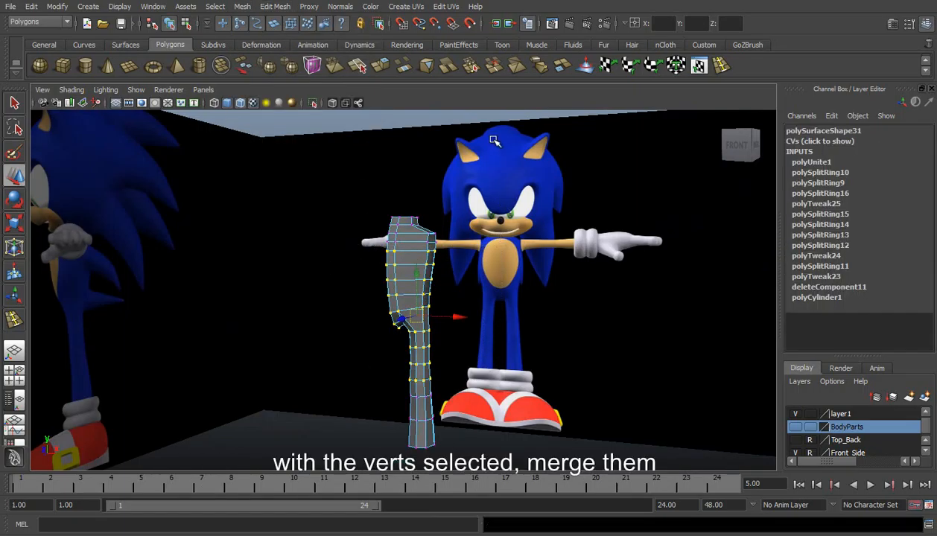
click(469, 64)
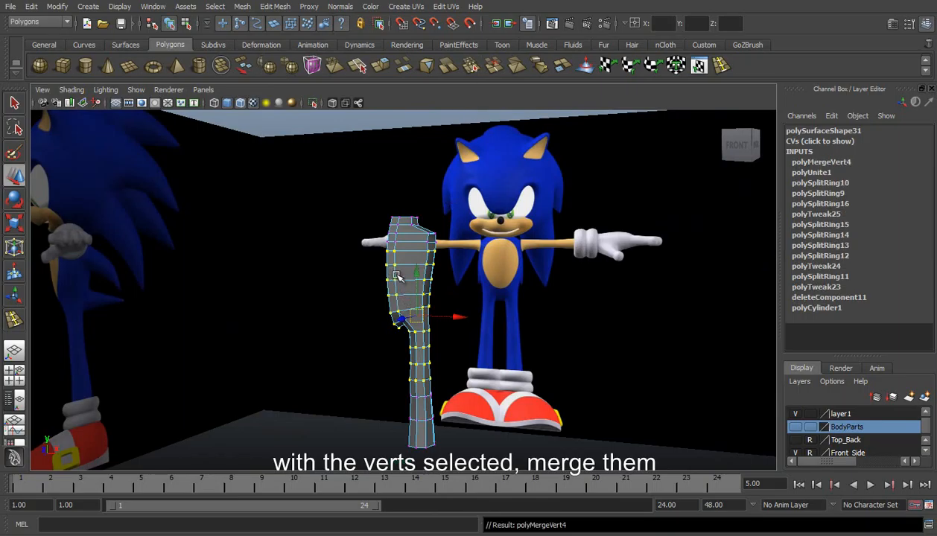
- In the front view, lower the outer vertices of the crotch strip until its slanted edges are horizontal
key(space)
drag(398, 280, 399, 292)
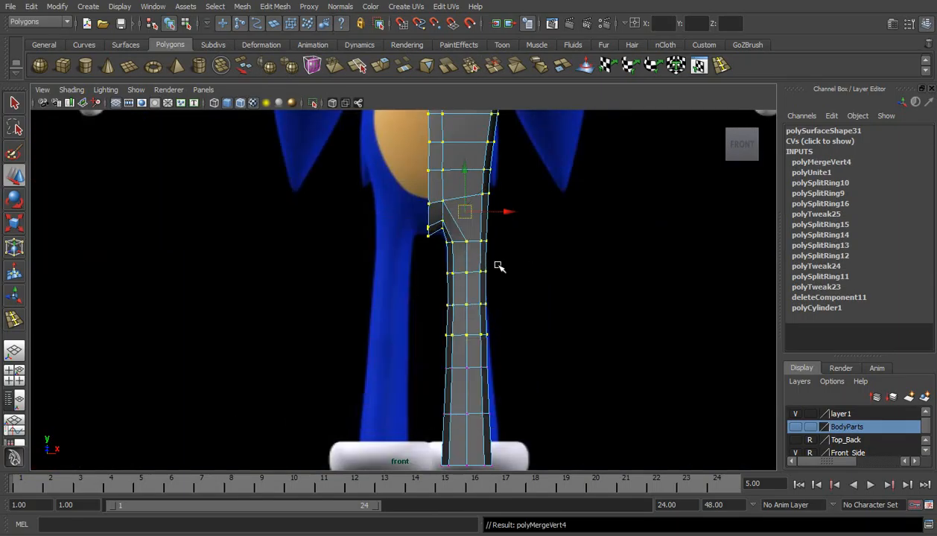
click(535, 249)
scroll(473, 241, up, 3)
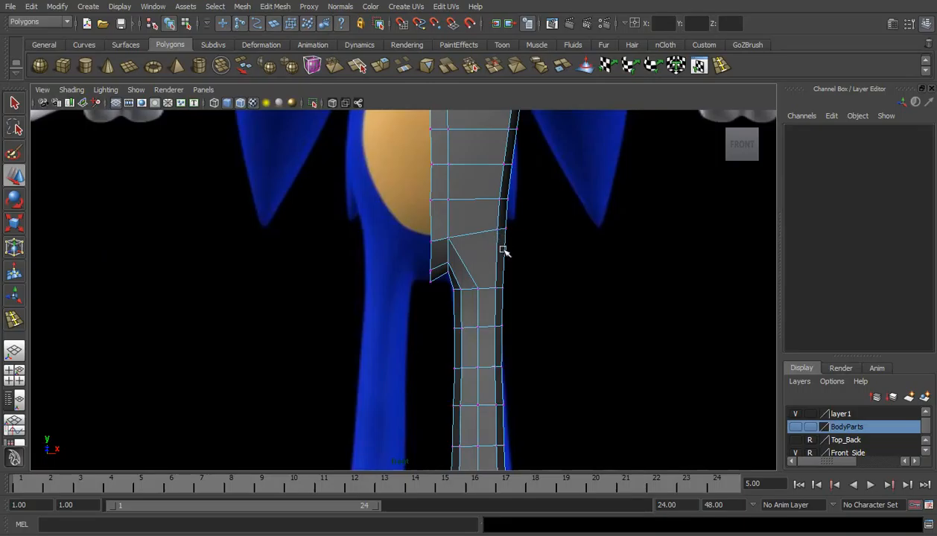
scroll(504, 251, up, 3)
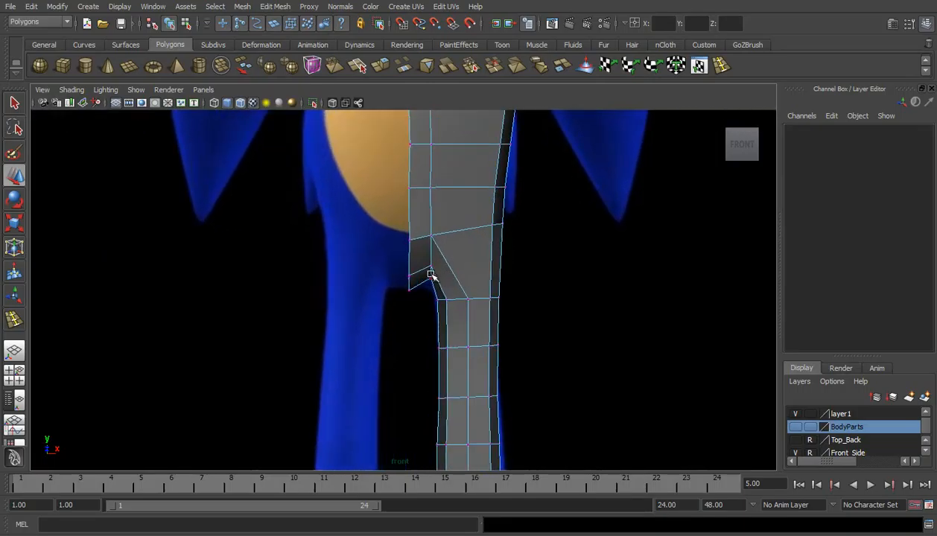
click(431, 287)
drag(428, 237, 438, 273)
drag(432, 230, 435, 228)
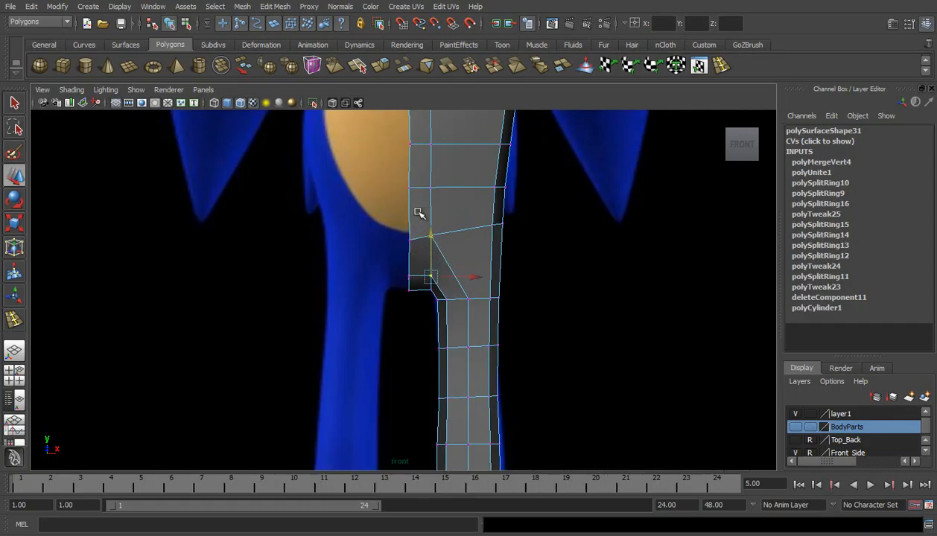
- Flatten the vertex row at the torso's base with Scale, lower it slightly and return the mesh to object mode
drag(388, 201, 534, 256)
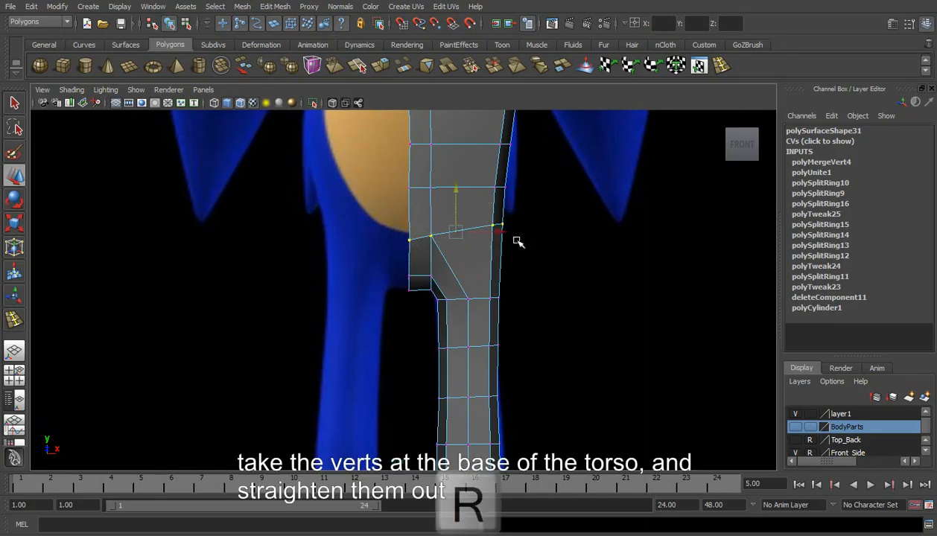
key(r)
drag(457, 173, 454, 223)
key(w)
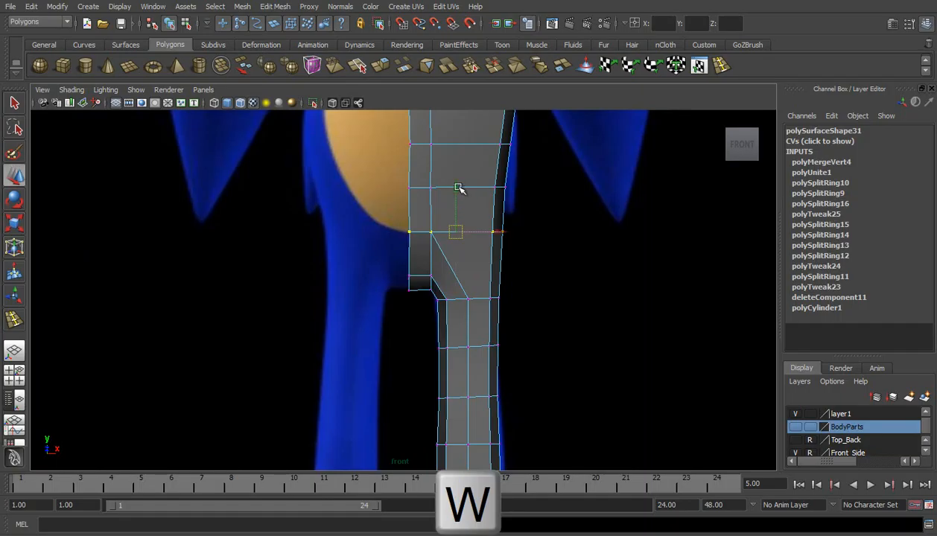
drag(459, 190, 458, 198)
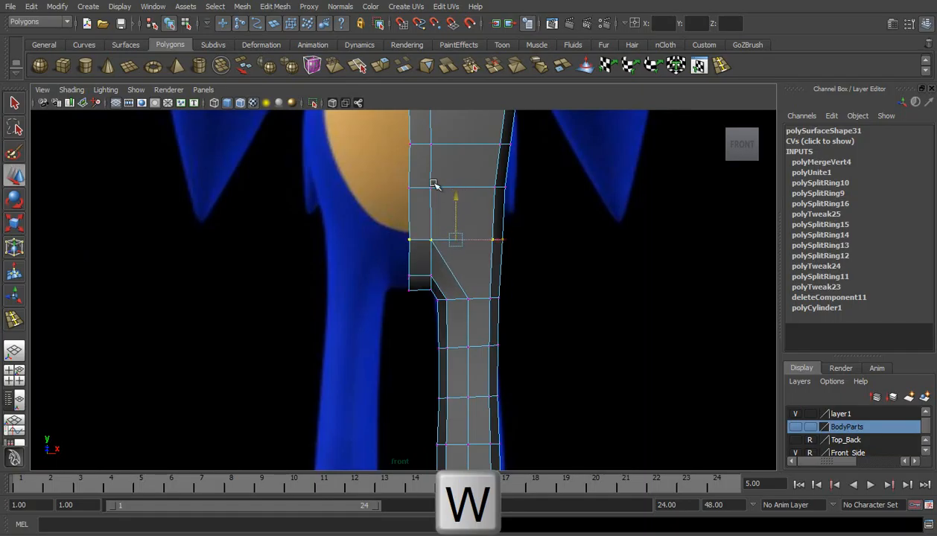
scroll(456, 215, down, 4)
alt+middle_drag(465, 242, 475, 275)
alt+middle_drag(463, 313, 448, 237)
scroll(462, 304, up, 2)
right_drag(448, 237, 442, 228)
key(F8)
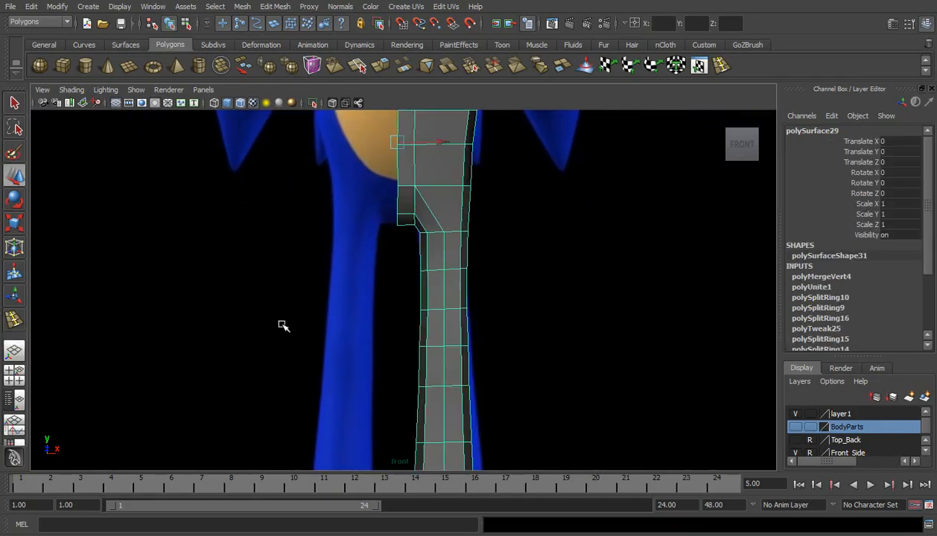
- In the side view, select the leg's top vertex row and scale it to match the reference outline
key(space)
drag(423, 266, 462, 257)
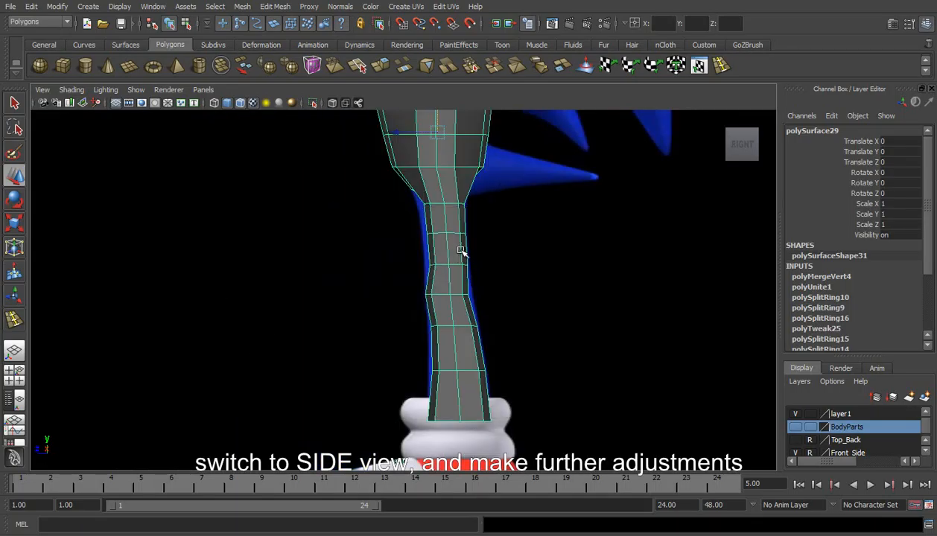
alt+middle_drag(423, 272, 415, 276)
scroll(415, 276, up, 1)
alt+middle_drag(410, 330, 400, 309)
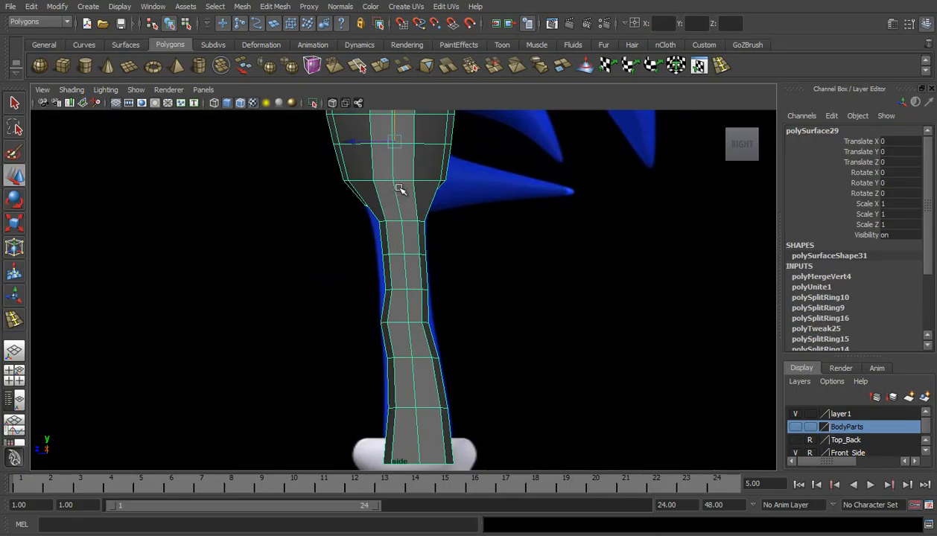
right_drag(397, 214, 356, 211)
drag(365, 211, 438, 233)
key(r)
drag(346, 219, 441, 266)
- Move and scale the second and third vertex rows of the leg to match the side reference
key(w)
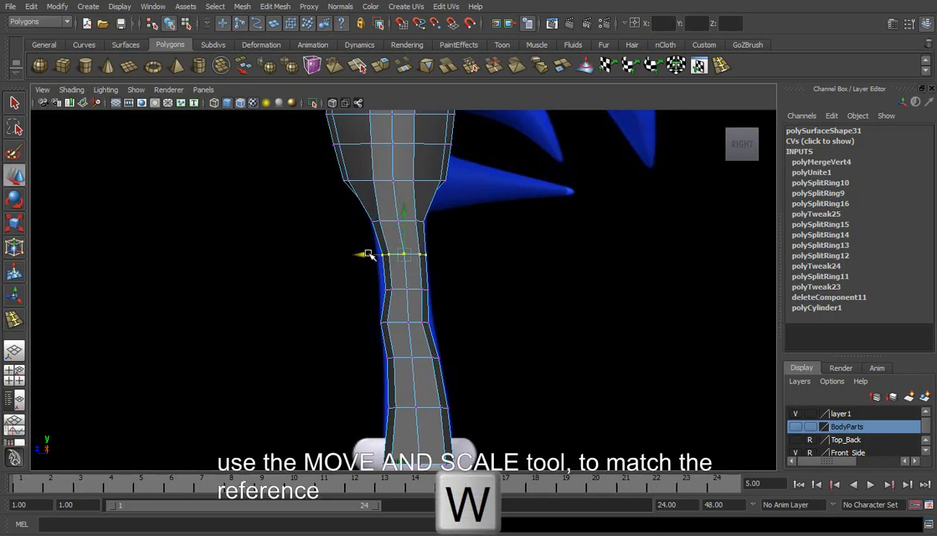
key(r)
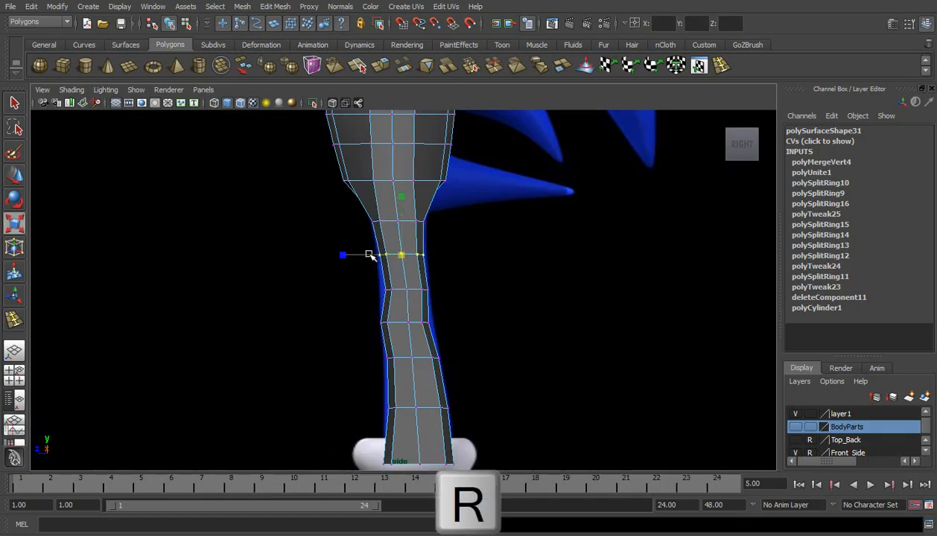
drag(343, 257, 435, 294)
mouse_move(354, 293)
mouse_down()
mouse_move(331, 291)
mouse_move(372, 292)
mouse_up()
key(w)
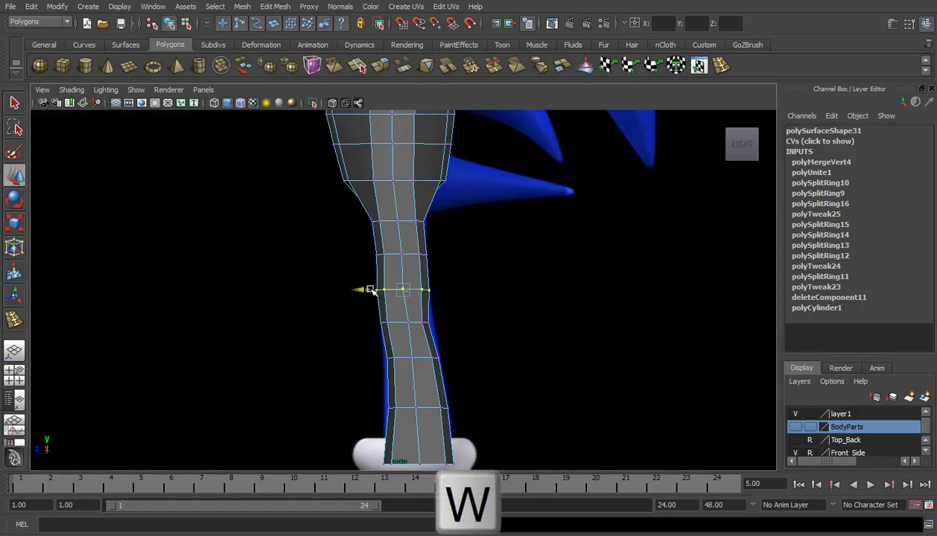
- Move the front vertices of the fourth leg row and widen the row above the ankle to match the side reference
drag(440, 308, 357, 323)
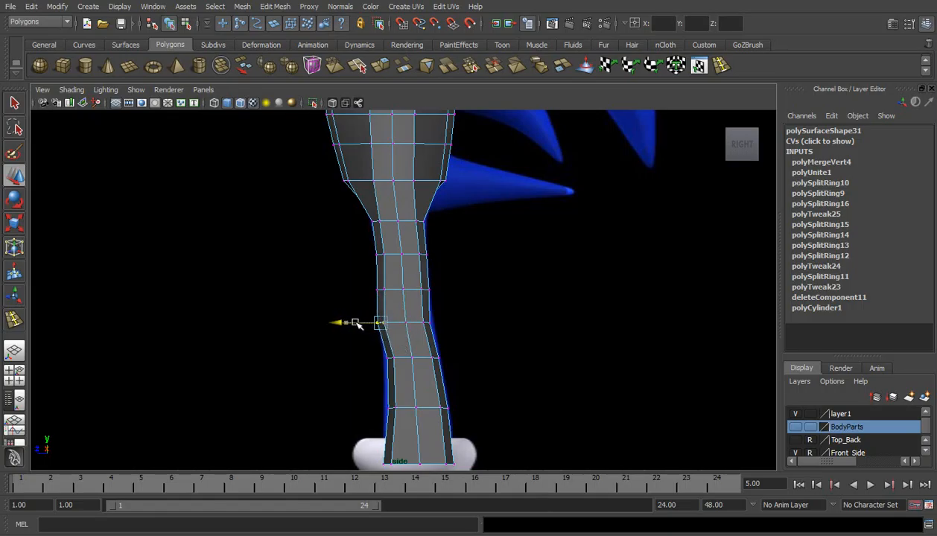
key(w)
drag(458, 384, 457, 419)
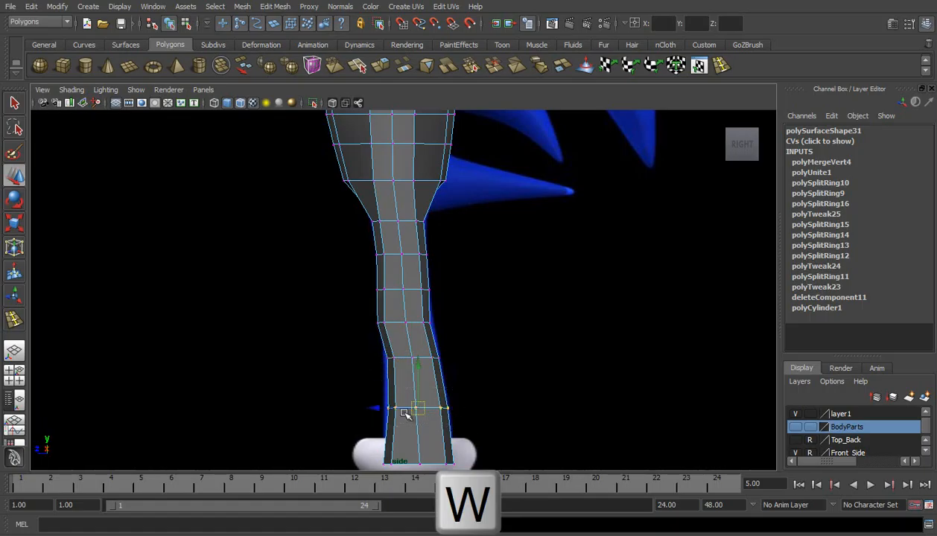
key(e)
key(r)
drag(360, 409, 355, 409)
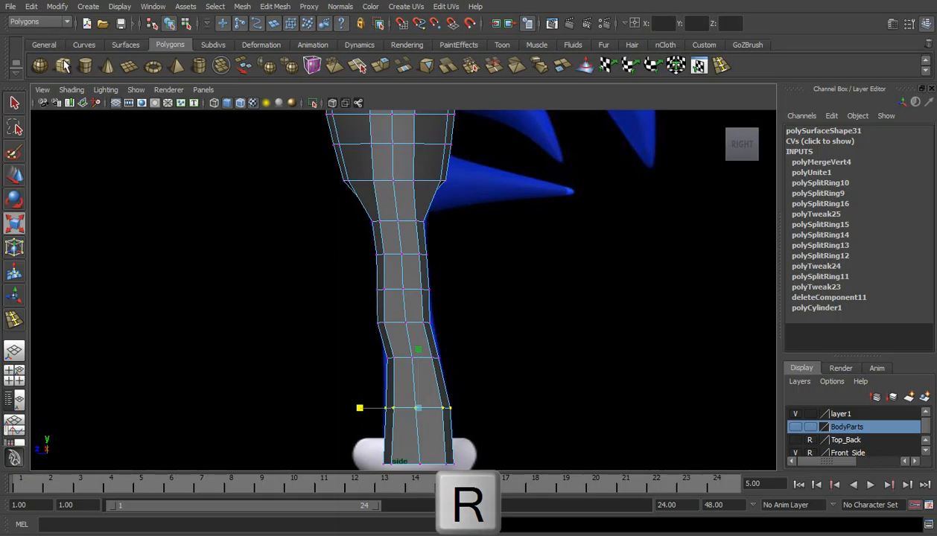
- Turn on X-Ray shading and move the back vertices of the leg's top row outward to match the reference
click(72, 89)
click(82, 228)
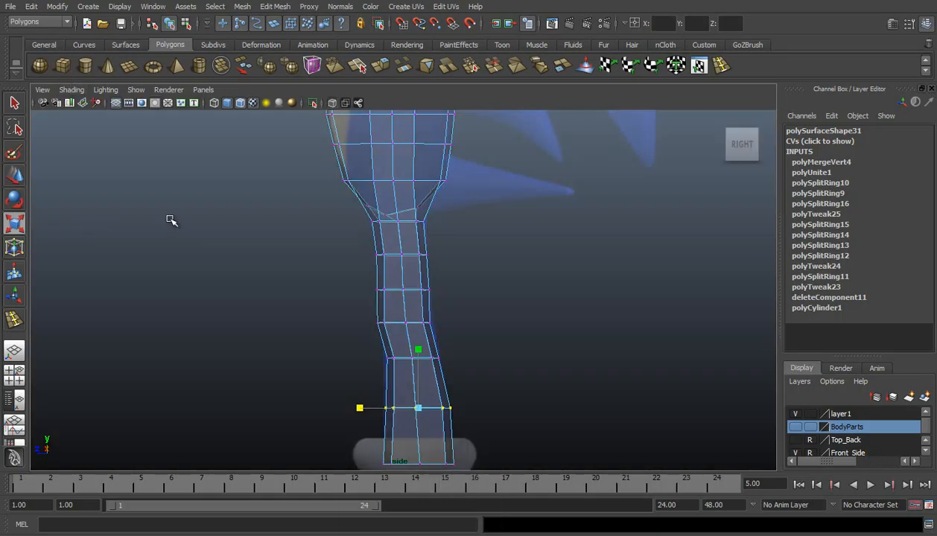
drag(397, 204, 430, 234)
key(w)
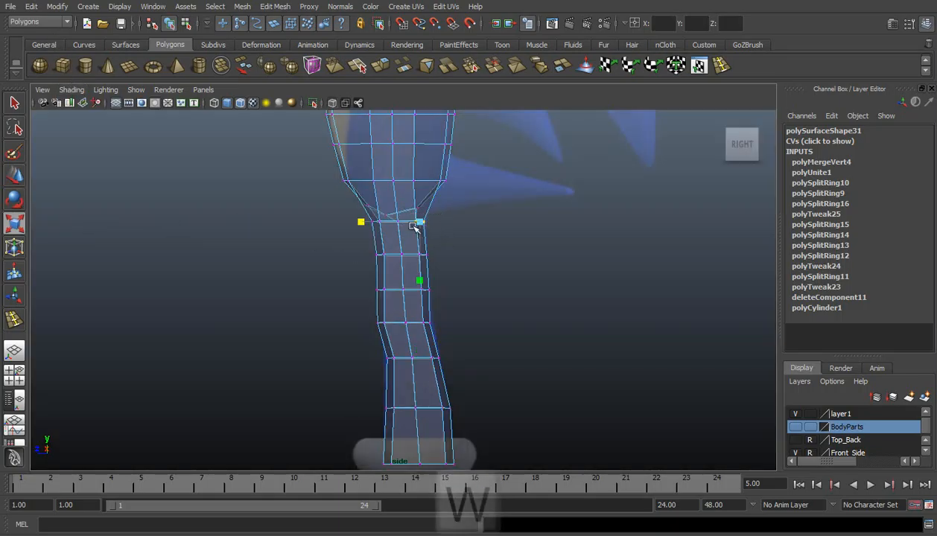
drag(375, 222, 382, 223)
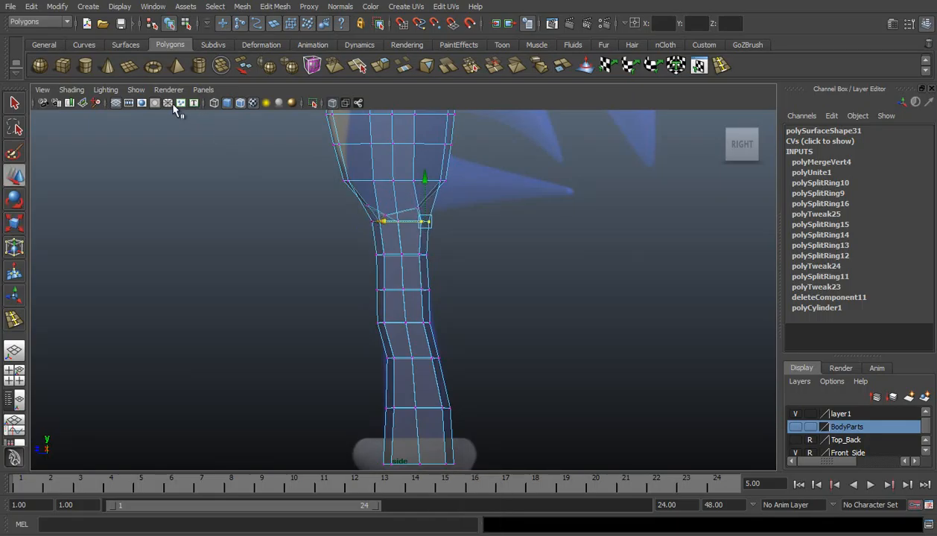
- Turn off X-Ray shading, hide the Front_Side reference layer and frame the body mesh in the perspective view
click(68, 90)
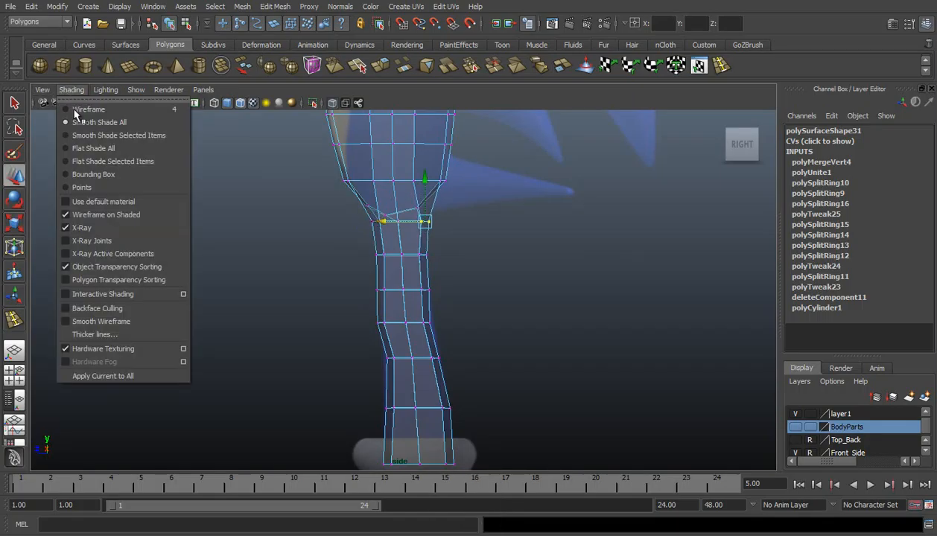
click(97, 225)
click(15, 352)
alt+drag(475, 266, 296, 299)
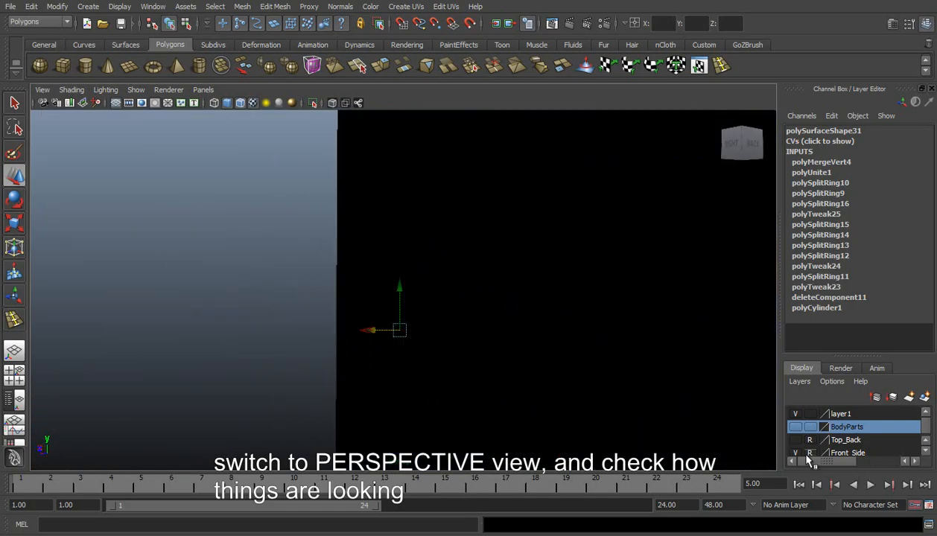
click(796, 453)
scroll(404, 328, up, 5)
alt+drag(449, 418, 339, 401)
alt+middle_drag(381, 325, 452, 279)
scroll(456, 300, up, 2)
mouse_move(457, 301)
alt+mouse_down()
mouse_move(465, 358)
mouse_move(444, 327)
mouse_move(468, 321)
mouse_move(460, 319)
alt+mouse_up()
- Select and adjust the vertices around the joint between torso and leg in the perspective view
click(437, 318)
alt+drag(367, 297, 494, 316)
click(530, 289)
click(475, 289)
drag(451, 289, 326, 272)
click(435, 316)
drag(468, 316, 450, 315)
alt+drag(355, 281, 479, 306)
- Smooth the mesh around the joint between torso and leg with the Sculpt Geometry Tool
right_drag(463, 294, 473, 245)
click(83, 7)
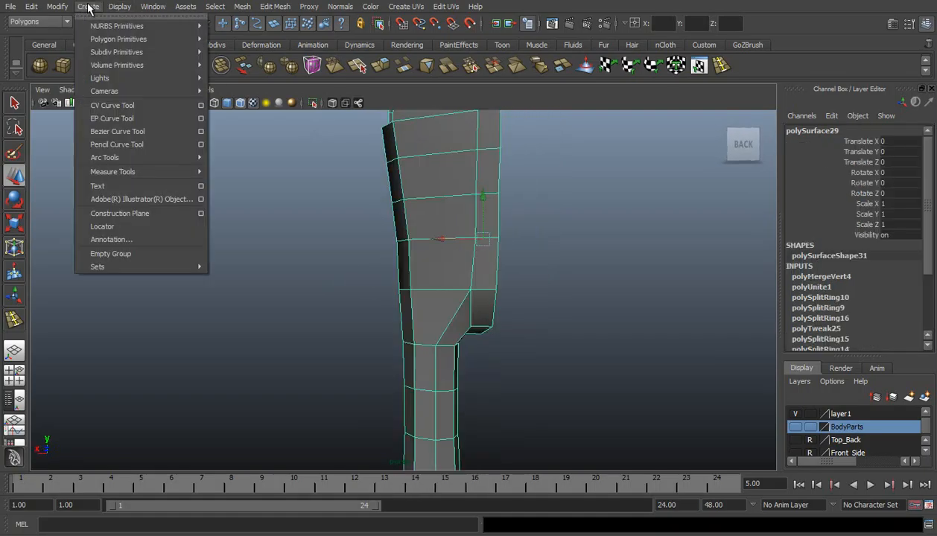
mouse_move(242, 6)
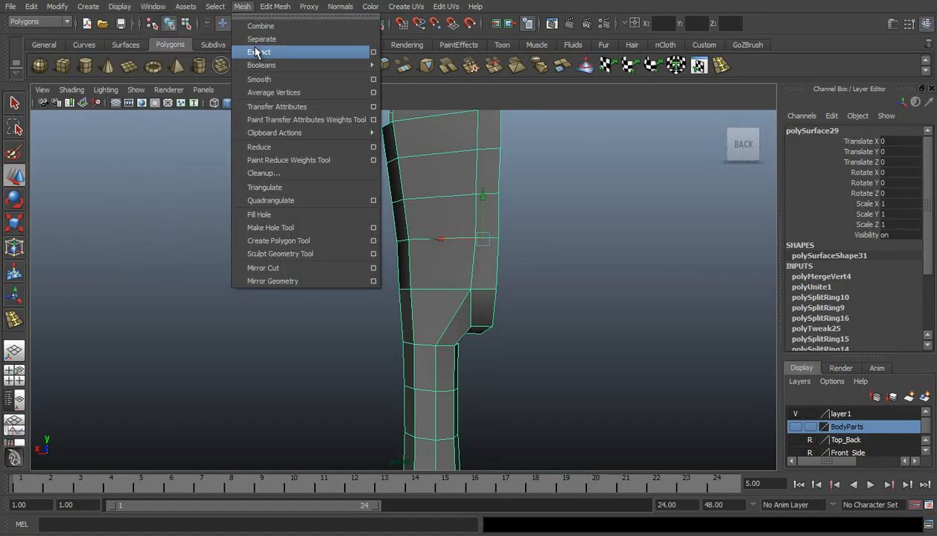
click(313, 254)
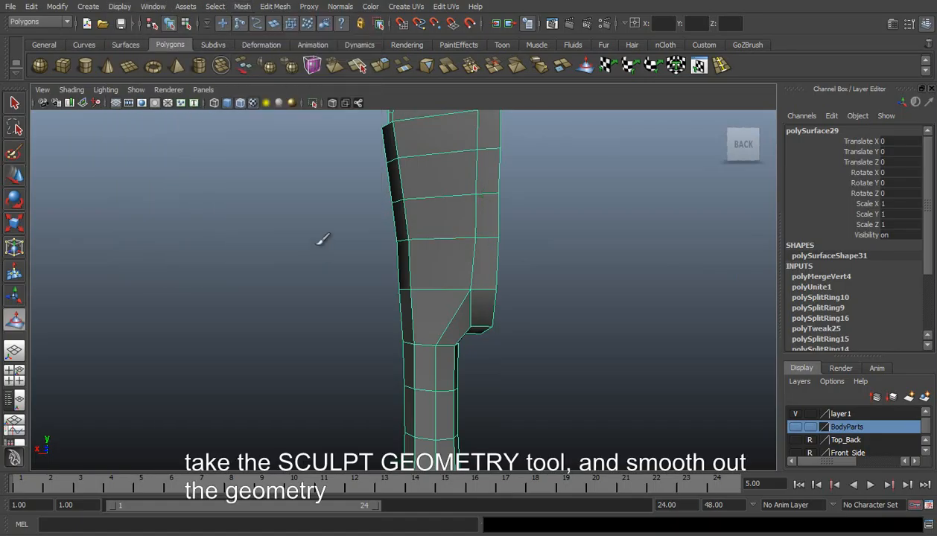
key(b)
drag(456, 246, 441, 266)
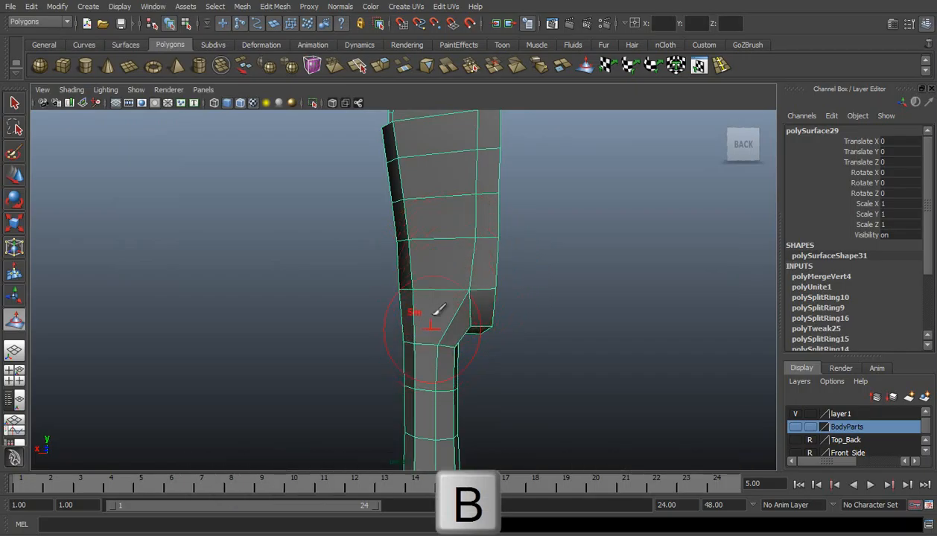
key(w)
click(536, 267)
- Select and adjust the back vertex of the leg's top row on the outer side of the mesh
alt+drag(433, 276, 594, 316)
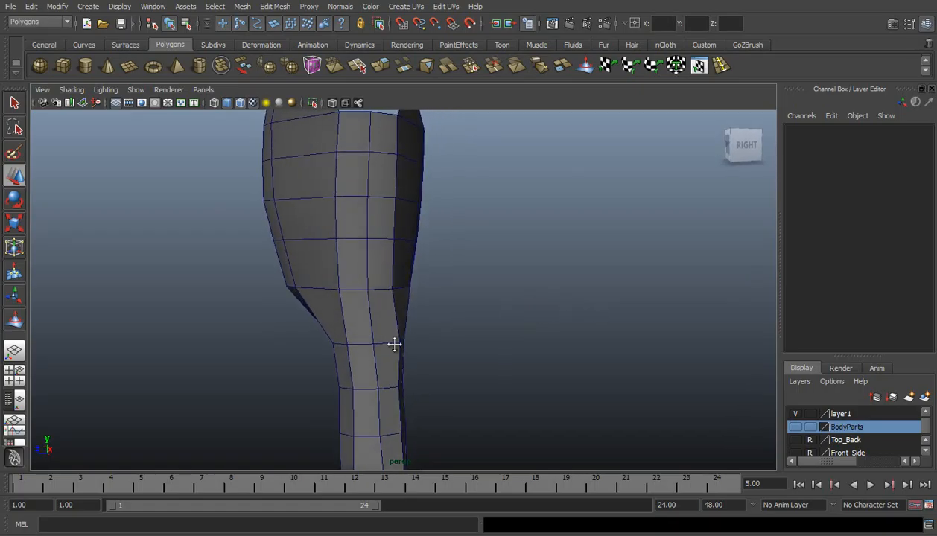
alt+drag(394, 342, 433, 269)
right_drag(429, 256, 387, 255)
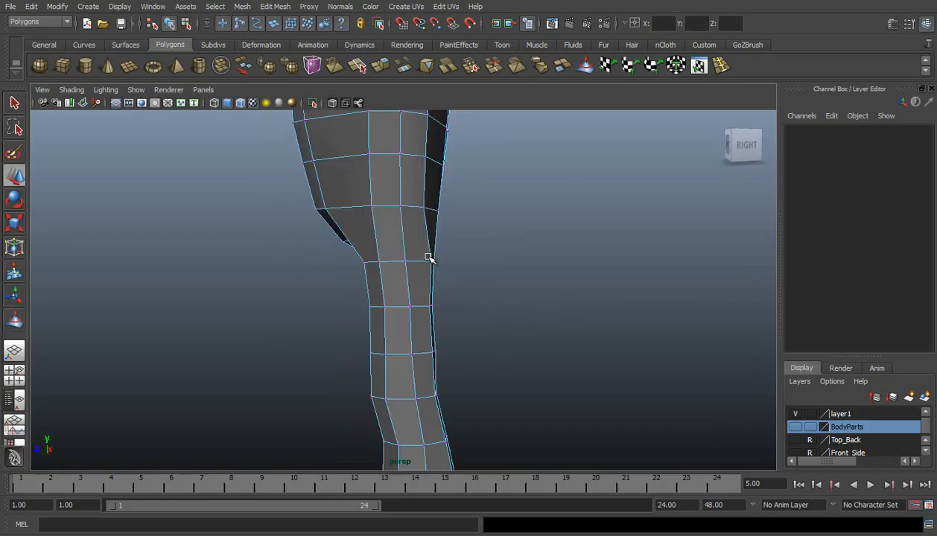
click(432, 262)
drag(411, 262, 458, 239)
- Switch to the side view, show the Front_Side reference layer and turn on X-Ray shading
key(space)
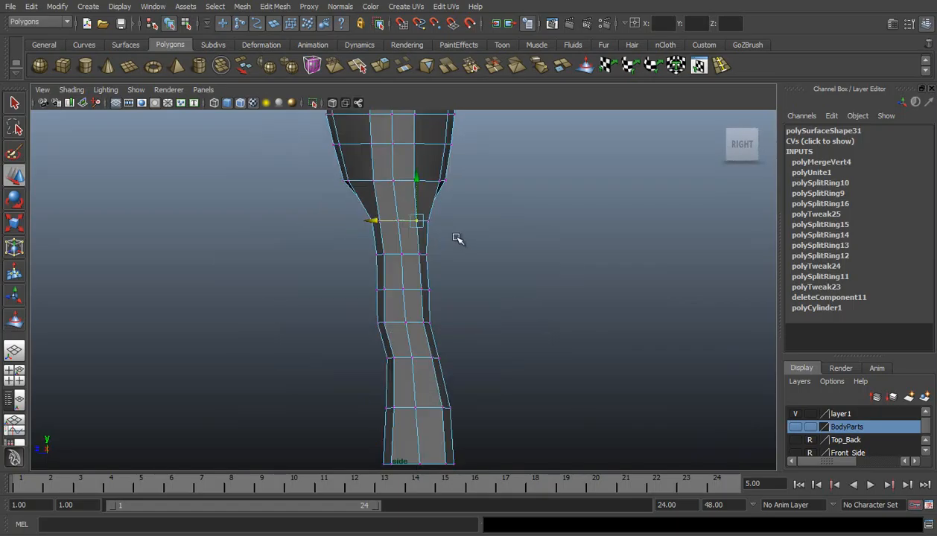
click(795, 453)
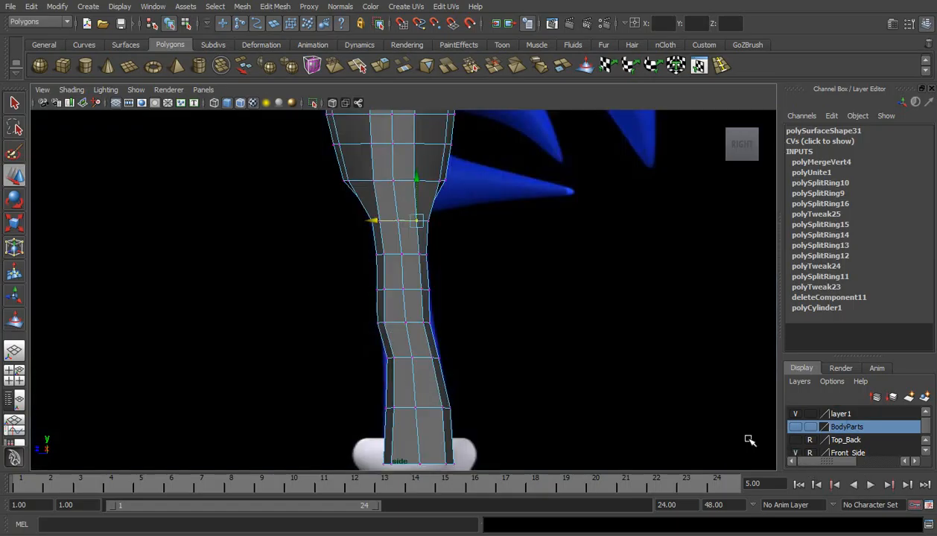
scroll(360, 220, up, 3)
right_drag(475, 264, 437, 260)
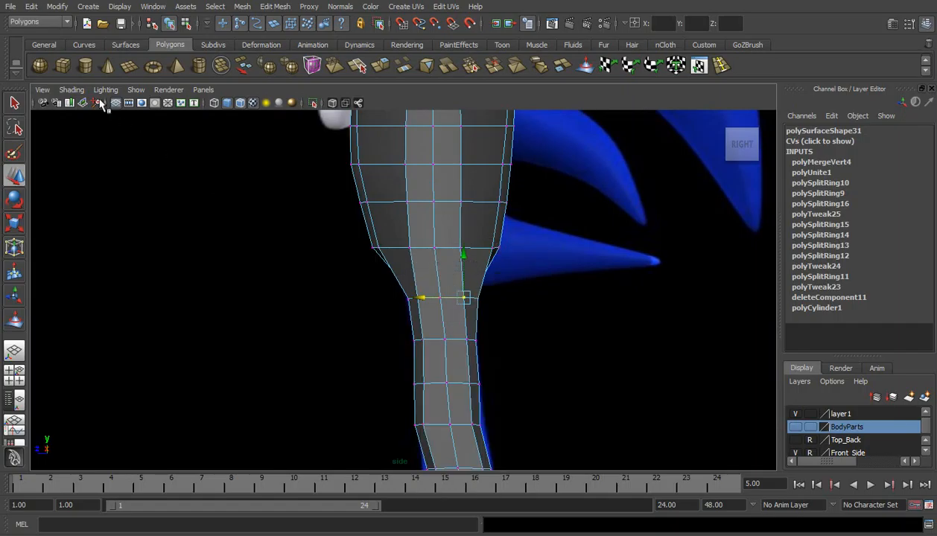
click(71, 90)
click(117, 231)
- Move the back vertex at the bottom of the torso outward to follow the side reference
alt+middle_drag(408, 409, 369, 343)
click(450, 252)
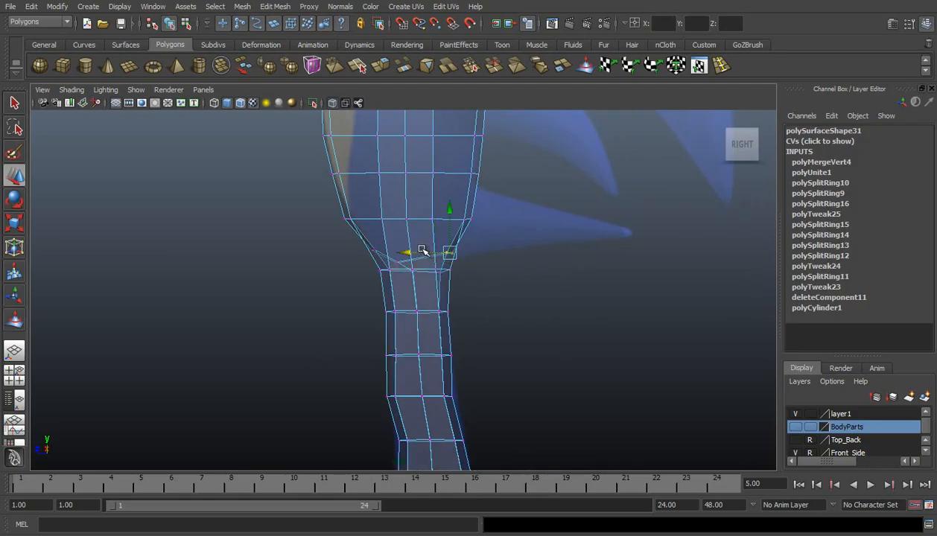
drag(407, 253, 437, 277)
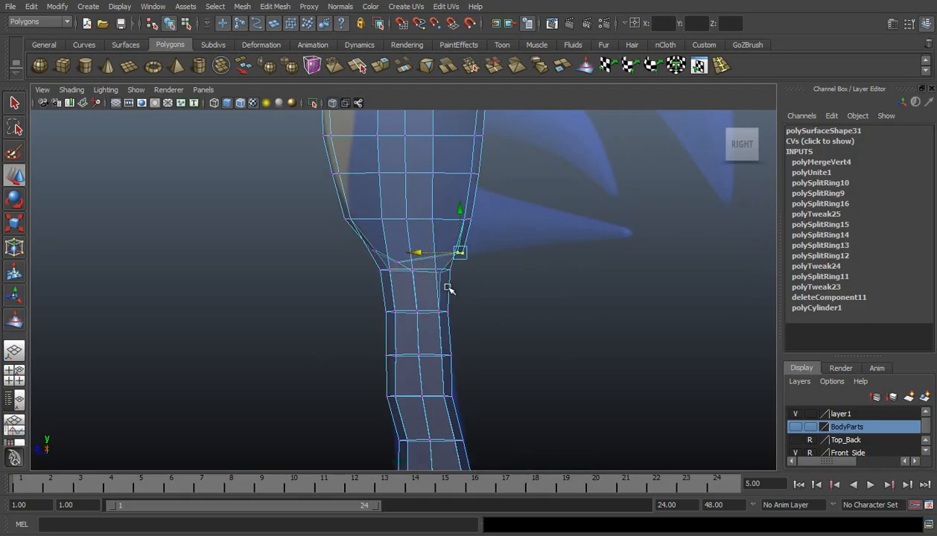
- Adjust the back vertices and the front vertices of the middle leg rows to match the side reference
alt+middle_drag(461, 318, 443, 304)
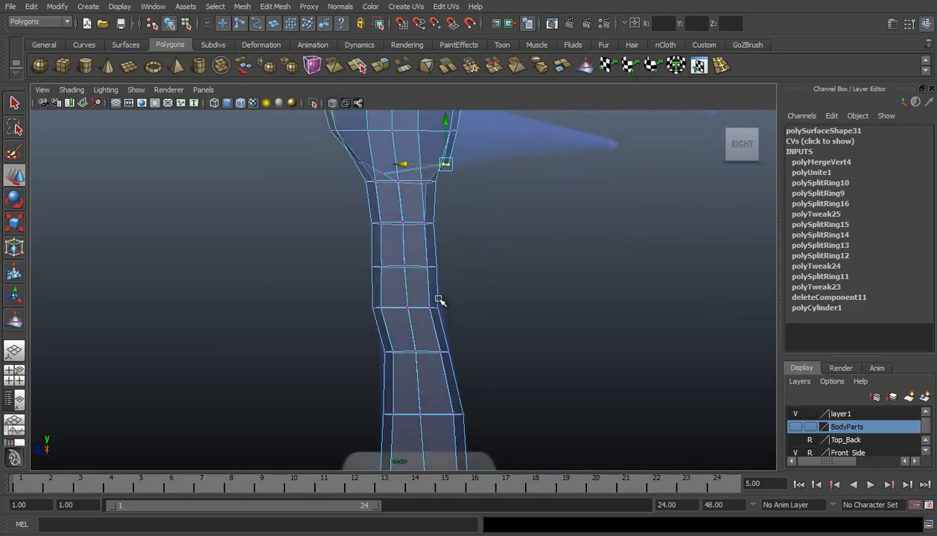
click(441, 314)
drag(400, 308, 389, 308)
click(500, 263)
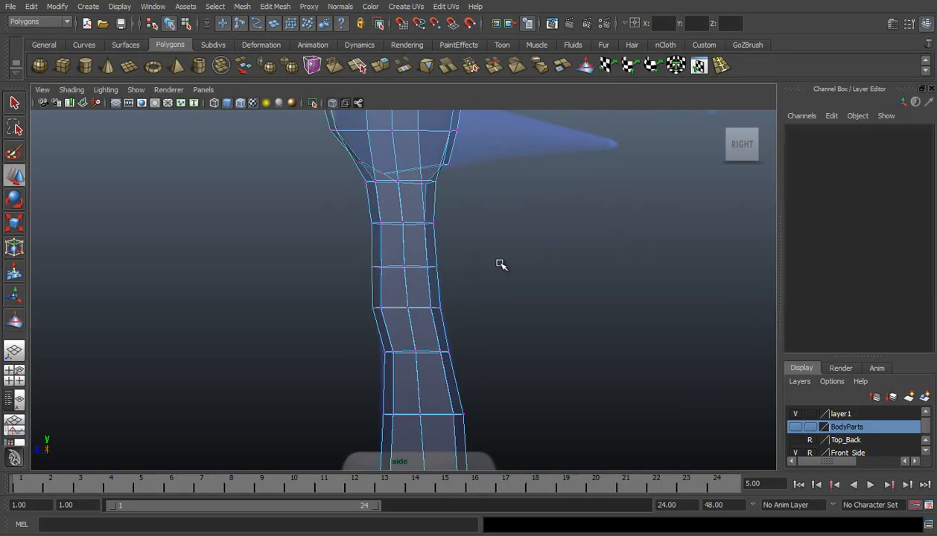
scroll(488, 317, down, 3)
alt+middle_drag(441, 271, 462, 322)
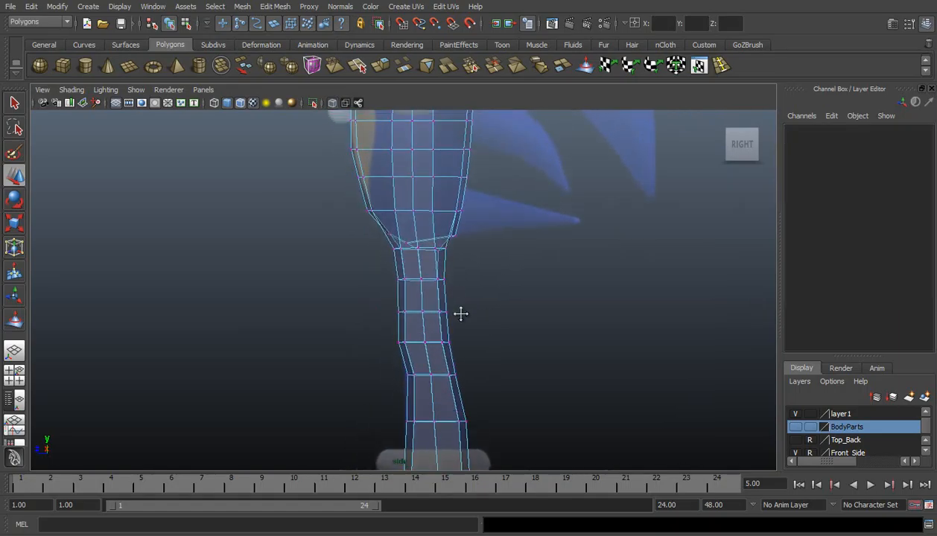
drag(396, 318, 367, 327)
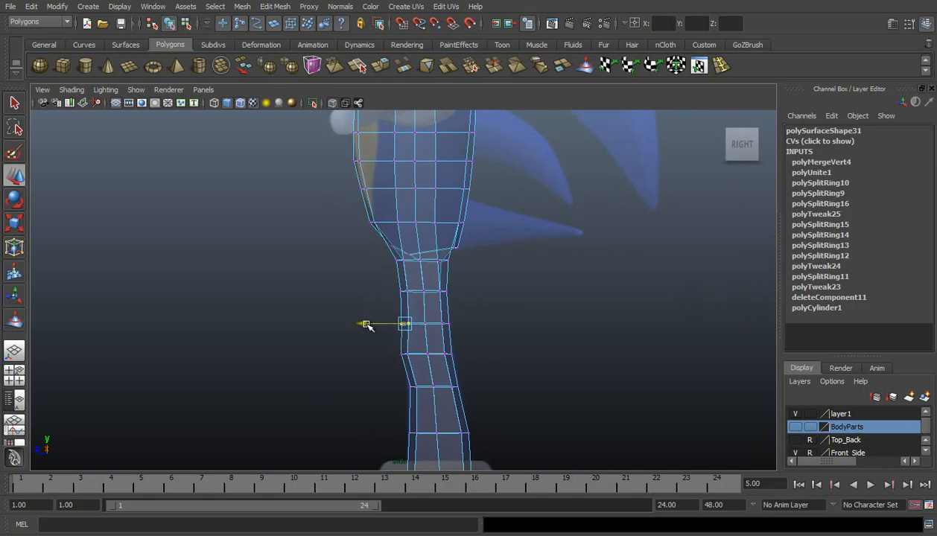
alt+middle_drag(478, 238, 477, 317)
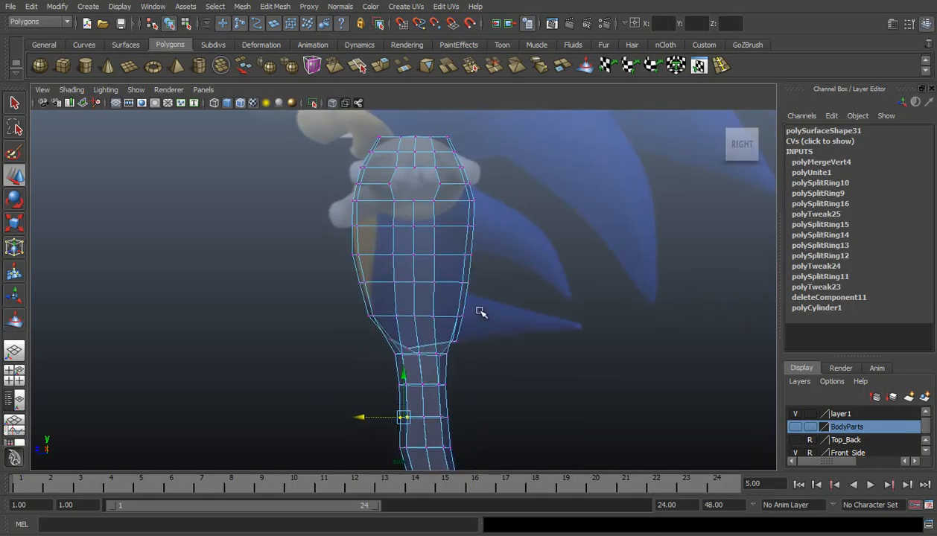
- Turn off X-Ray shading and return to a perspective view of the whole body mesh
click(71, 91)
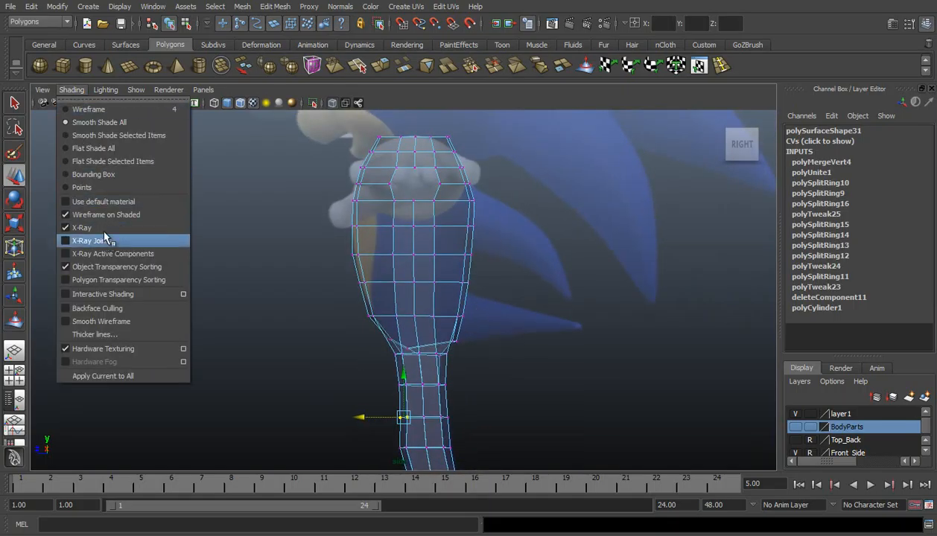
click(174, 238)
click(19, 351)
scroll(355, 299, down, 4)
alt+drag(355, 299, 441, 253)
- Select the body mesh in object mode and soften its edge normals
right_drag(400, 218, 410, 205)
click(398, 202)
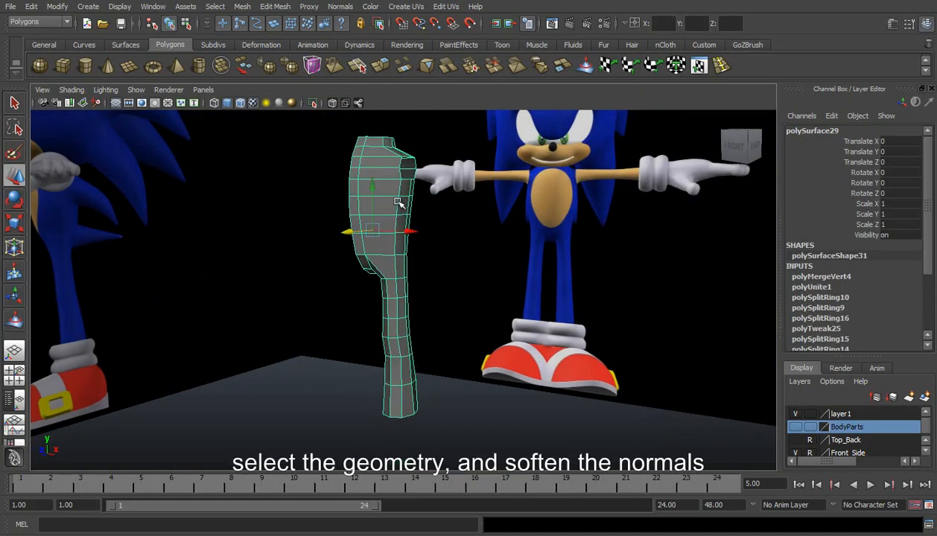
click(339, 6)
click(376, 134)
click(540, 287)
- Insert a vertical edge loop through the middle of the wide front faces, running from torso to leg
alt+drag(465, 294, 535, 302)
alt+drag(429, 234, 400, 233)
scroll(400, 232, up, 5)
alt+middle_drag(399, 232, 447, 317)
scroll(477, 278, up, 2)
click(423, 177)
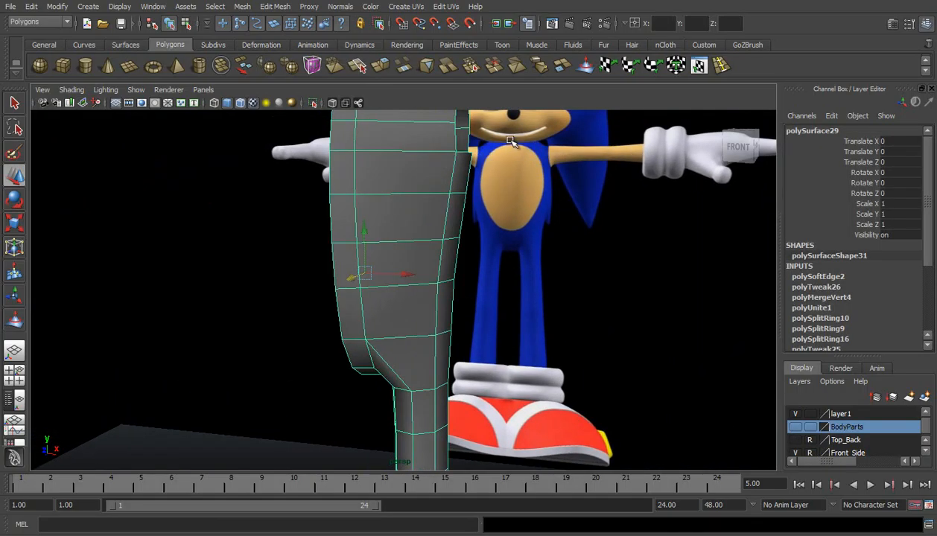
alt+drag(423, 176, 522, 165)
click(722, 65)
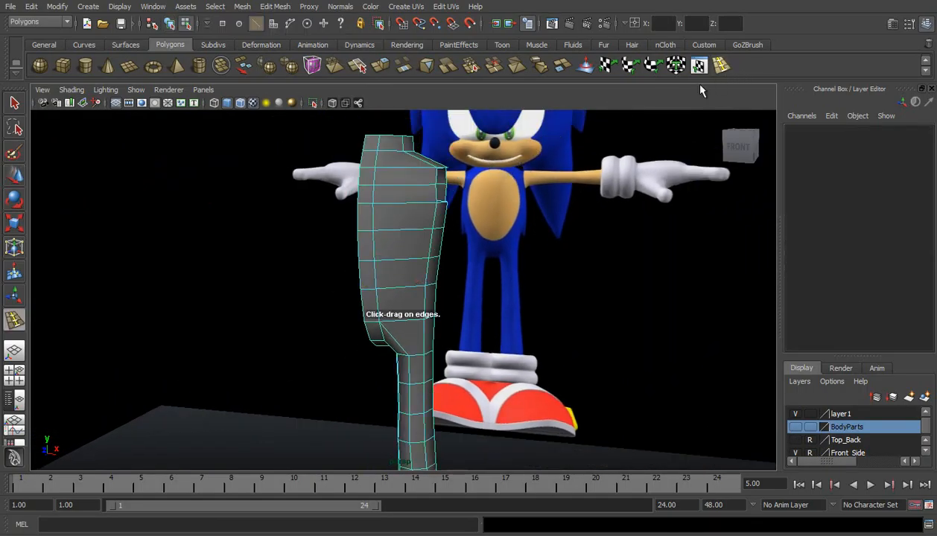
click(395, 172)
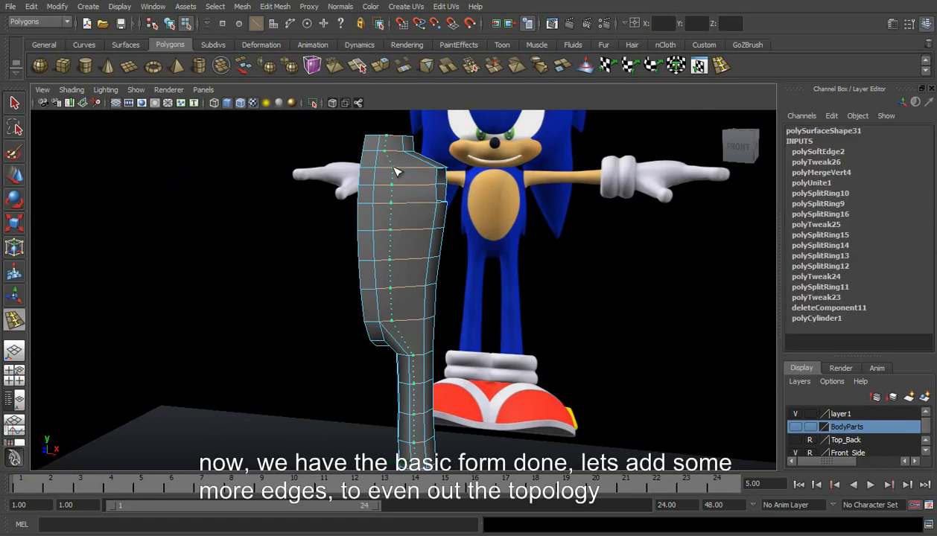
drag(395, 172, 401, 172)
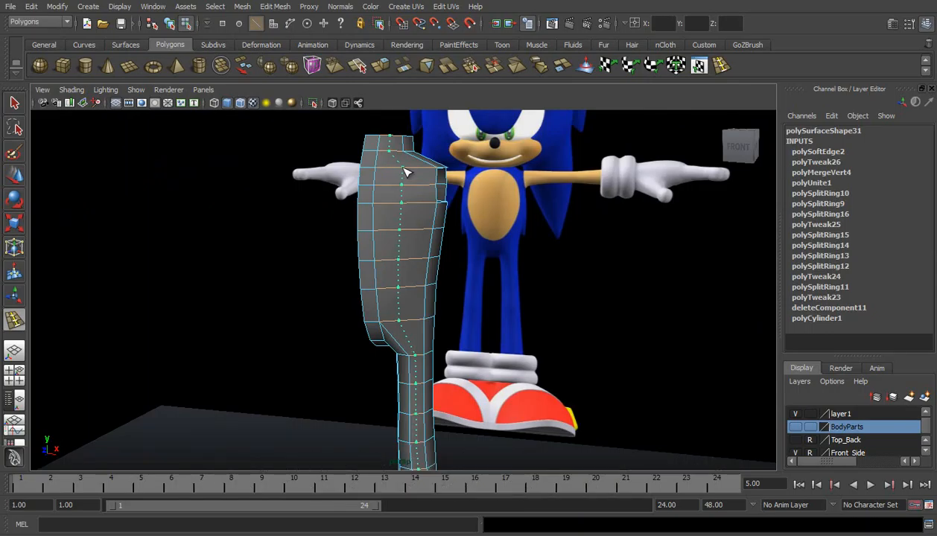
drag(405, 171, 408, 170)
- Select the top front vertices of the new edge loop and move them forward to round the upper torso
key(w)
right_drag(420, 162, 374, 161)
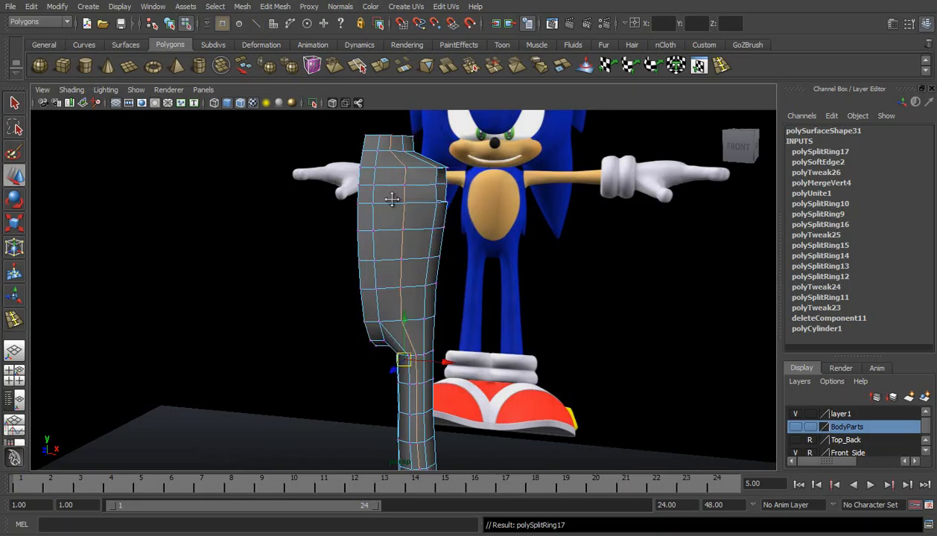
alt+middle_drag(388, 189, 390, 203)
scroll(405, 207, up, 3)
alt+drag(405, 190, 414, 198)
alt+middle_drag(414, 198, 416, 206)
alt+drag(416, 201, 409, 240)
click(386, 202)
key(q)
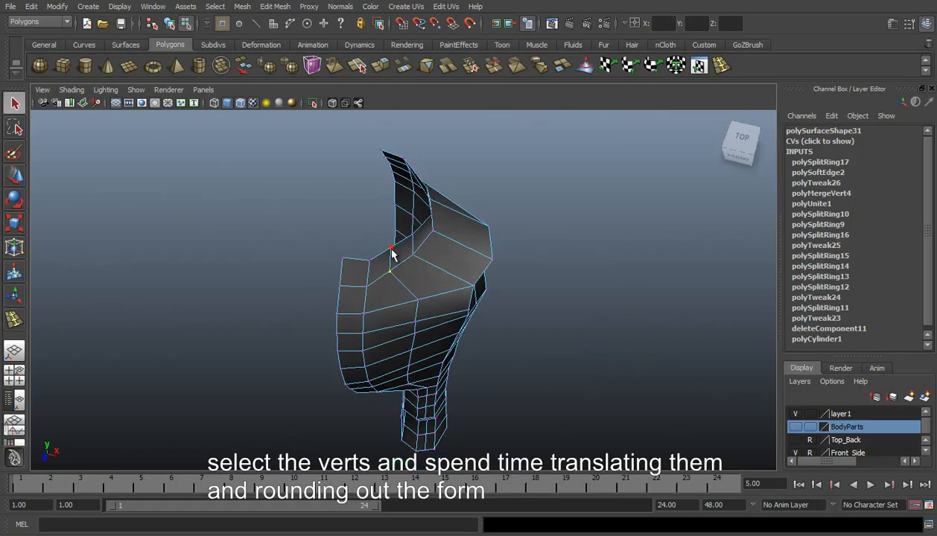
key(w)
alt+drag(400, 275, 393, 314)
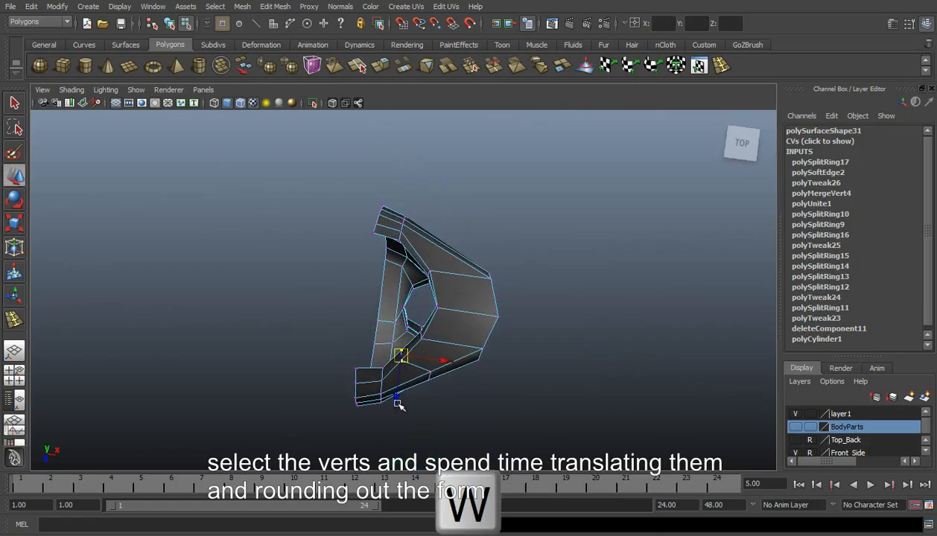
drag(397, 398, 400, 407)
drag(440, 369, 441, 370)
- Reposition further vertices around the neck opening and upper front of the torso to round out the form
alt+drag(418, 331, 391, 332)
click(389, 331)
key(q)
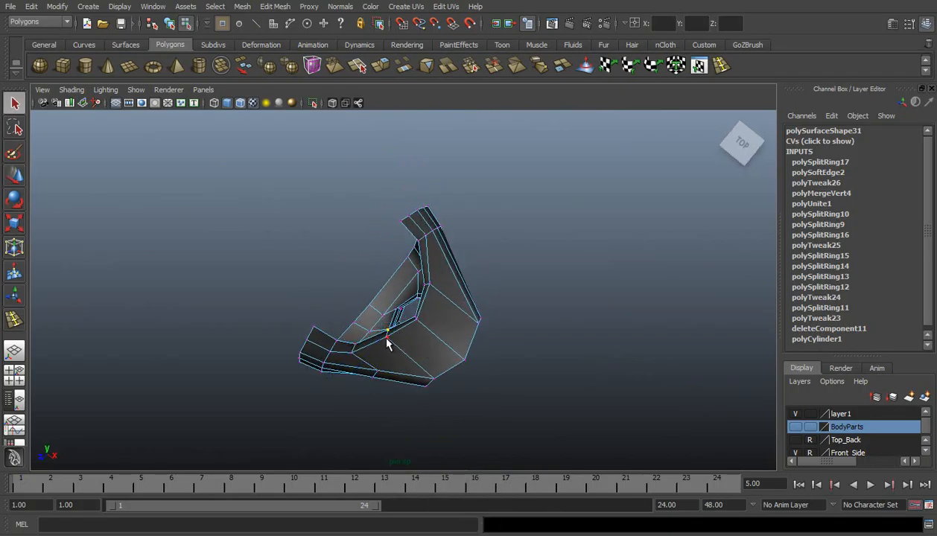
key(w)
alt+drag(403, 350, 367, 270)
click(369, 196)
shift+click(369, 219)
drag(410, 208, 418, 210)
click(394, 247)
drag(438, 247, 400, 369)
alt+middle_drag(400, 369, 406, 237)
alt+drag(406, 238, 395, 285)
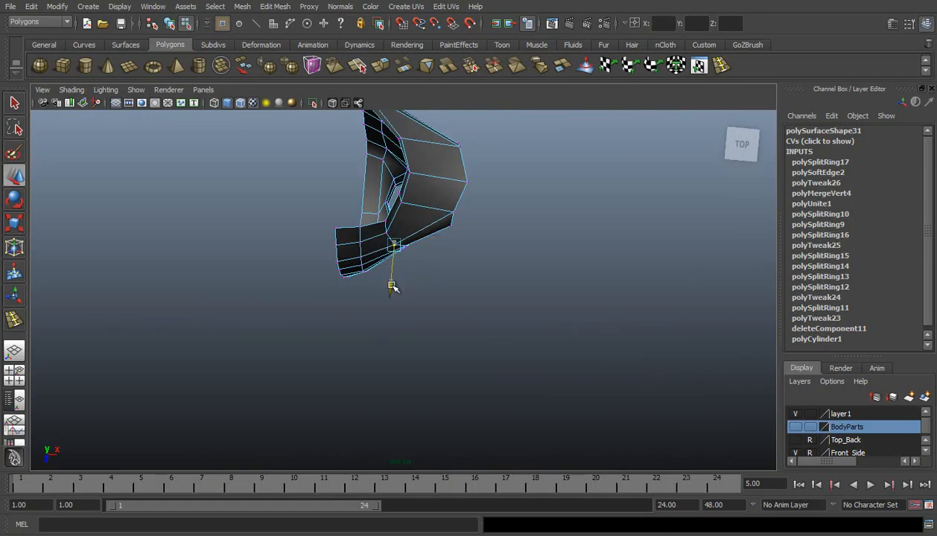
- Move the new loop's vertices beside and below the arm opening toward the front to round the torso
alt+drag(404, 272, 431, 245)
click(417, 246)
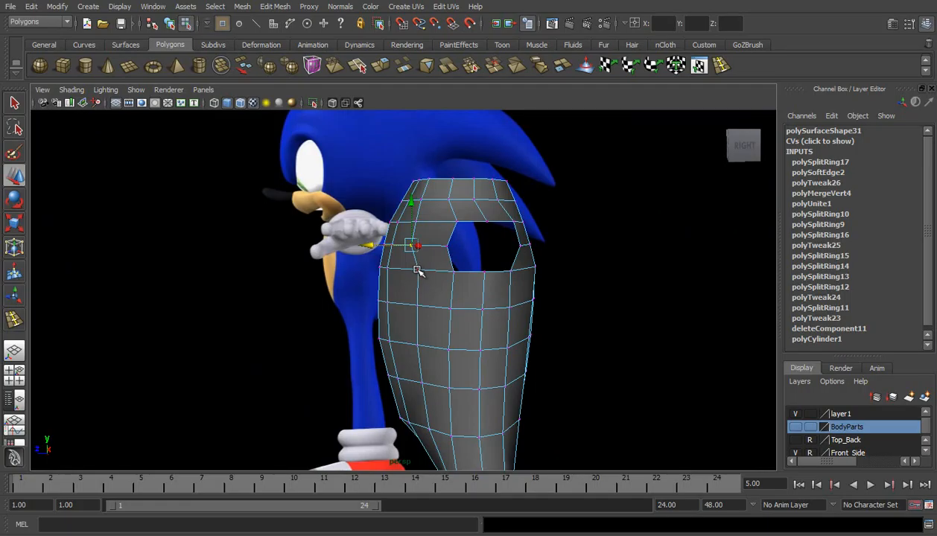
drag(386, 288, 377, 289)
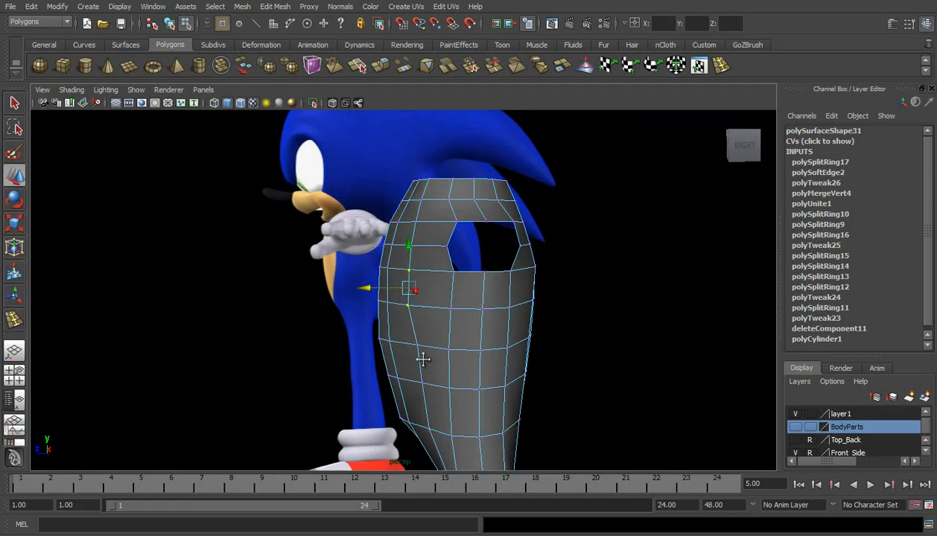
alt+middle_drag(423, 360, 397, 252)
click(393, 255)
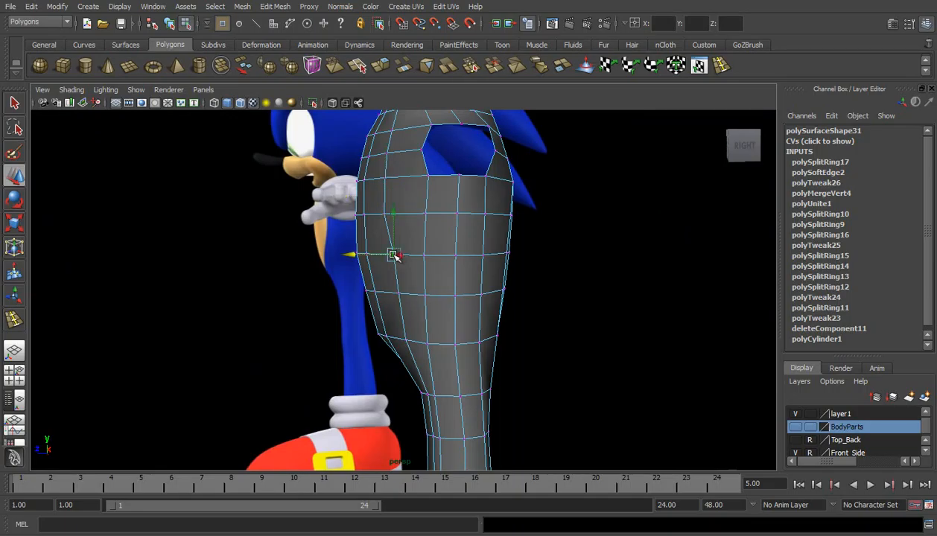
drag(363, 254, 363, 254)
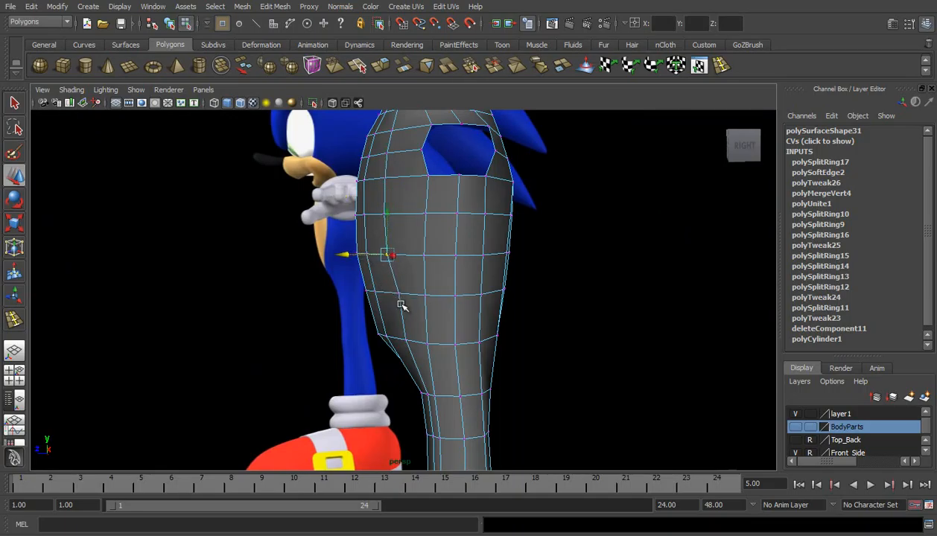
click(399, 295)
drag(375, 294, 368, 293)
- Adjust the new loop's upper vertices forward and sideways from the front to even out the shoulder topology
alt+drag(380, 258, 504, 355)
click(354, 283)
drag(346, 322, 348, 328)
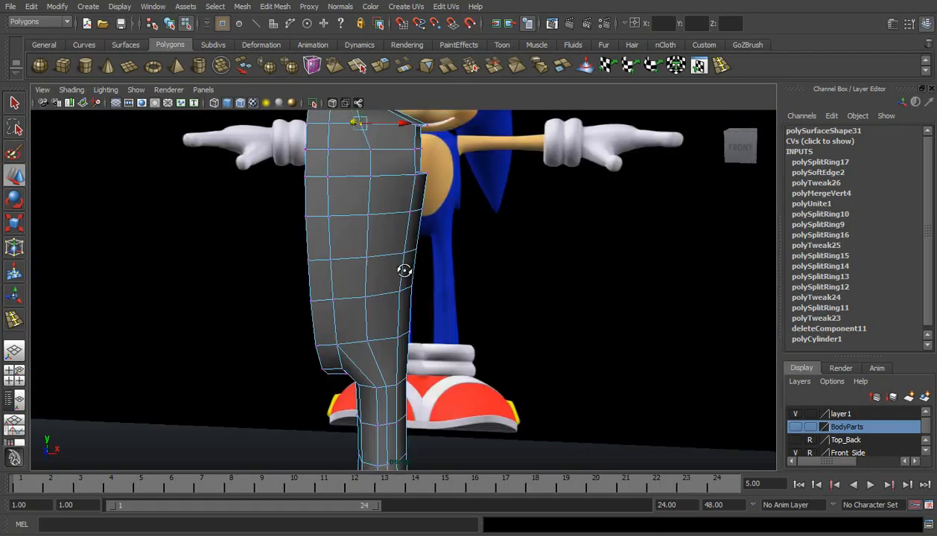
alt+drag(406, 268, 431, 280)
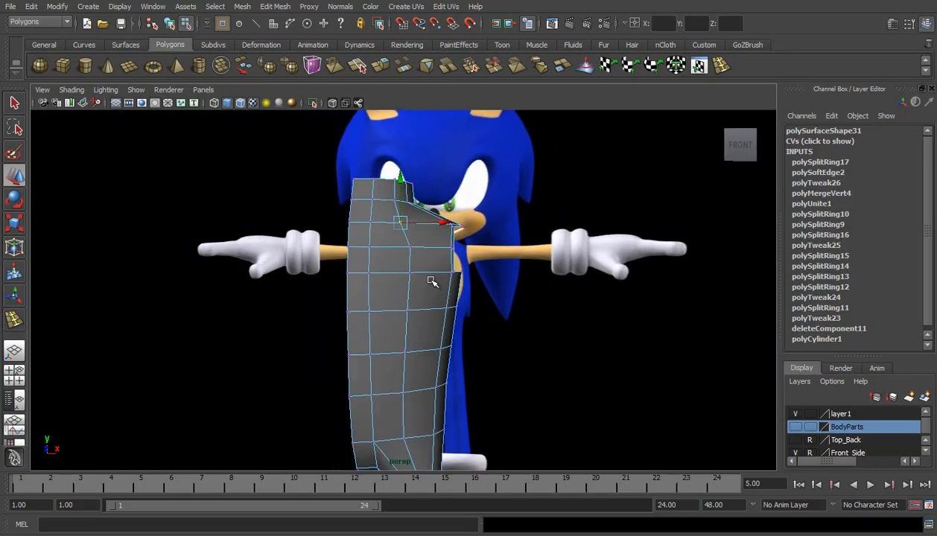
click(411, 246)
drag(454, 246, 451, 244)
click(397, 200)
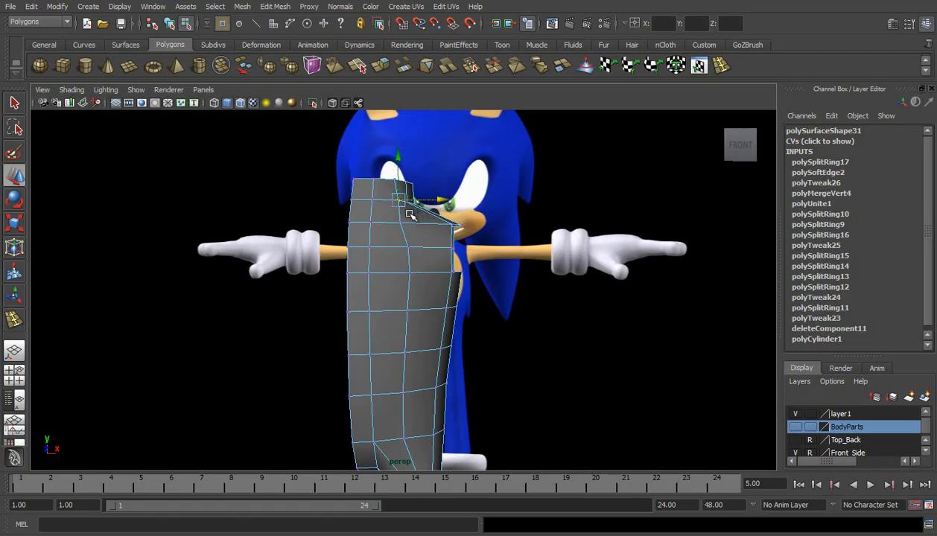
click(400, 221)
drag(445, 225, 447, 224)
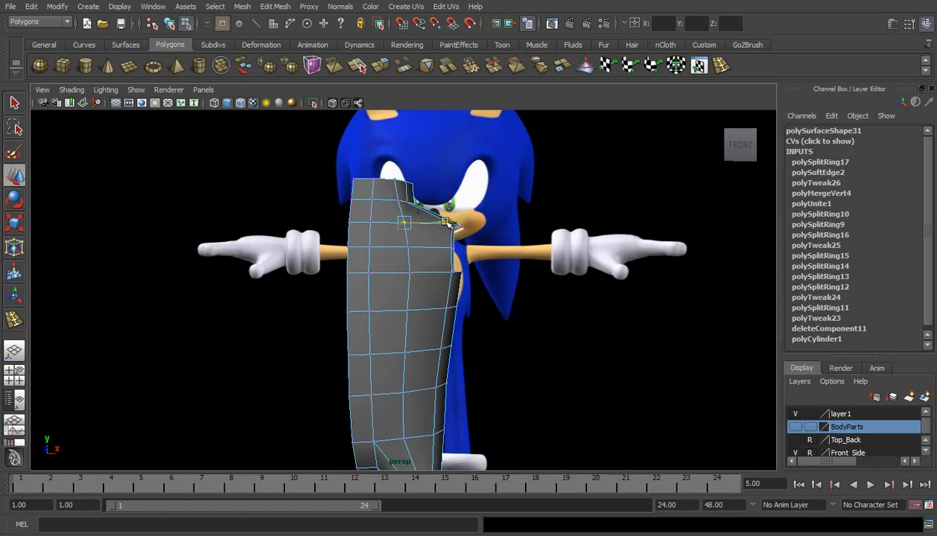
- Reposition individual vertices at the front of the neck opening, working from the front and top, to round its rim
click(394, 179)
drag(436, 178, 440, 179)
click(572, 199)
alt+drag(571, 198, 430, 287)
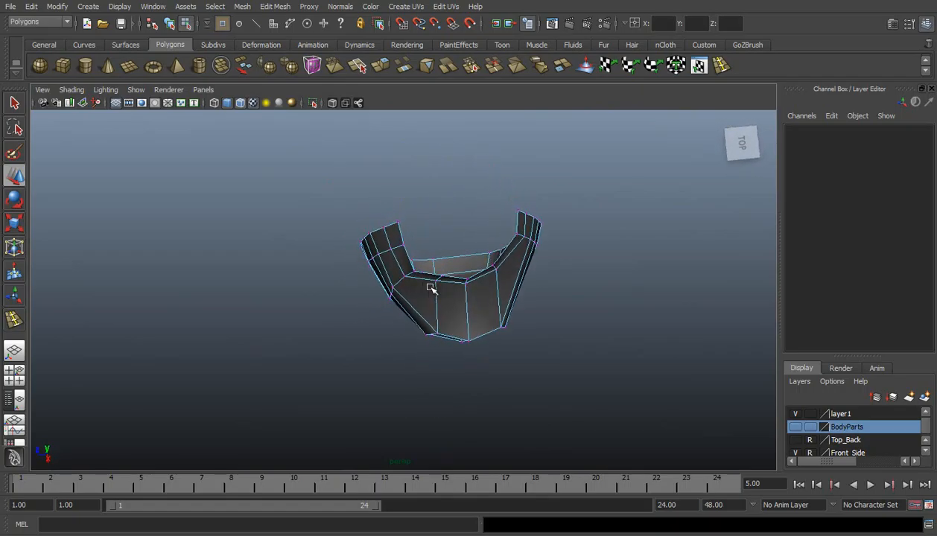
click(441, 278)
key(q)
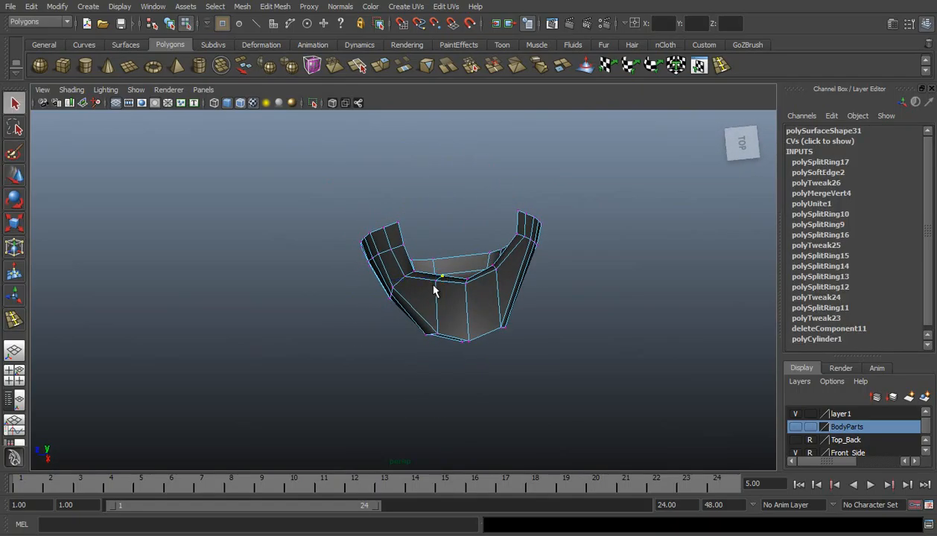
key(w)
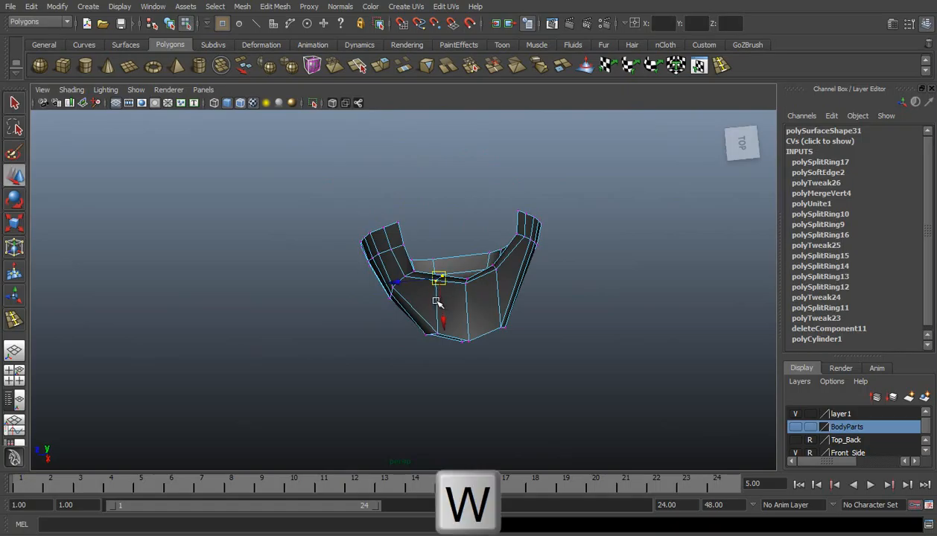
drag(444, 308, 396, 239)
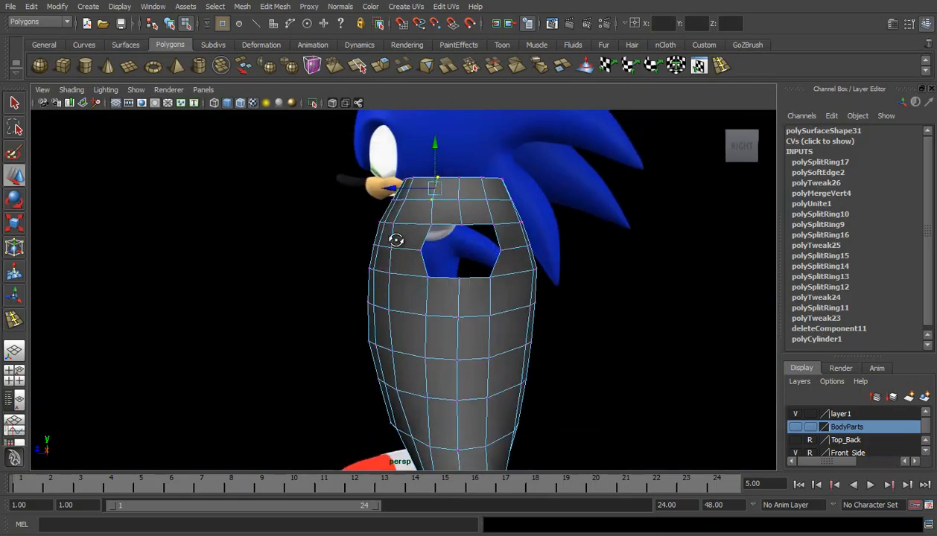
- Move the upper front neck vertex and the vertex below it slightly forward from the side view
click(424, 149)
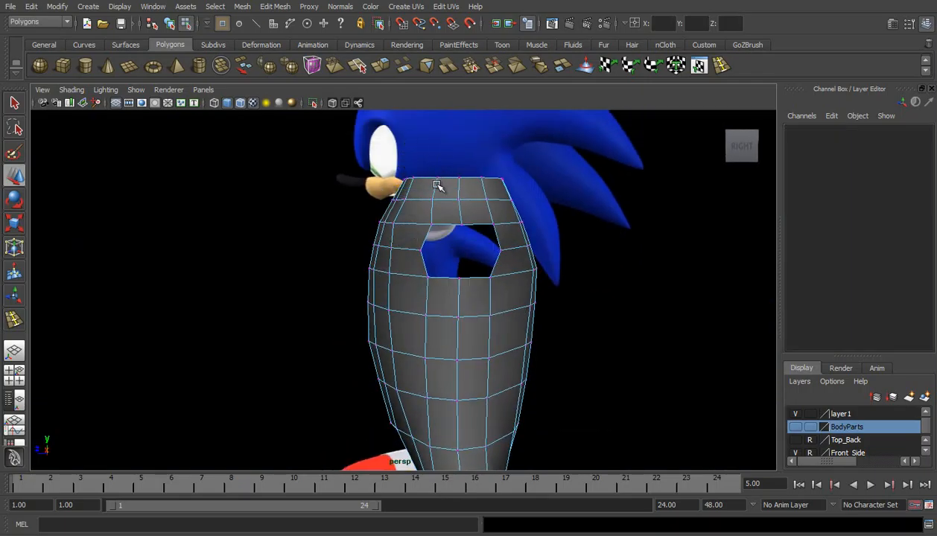
click(437, 177)
drag(405, 176, 401, 177)
click(474, 164)
click(402, 200)
drag(391, 198, 387, 199)
- Shift the front vertex at the top of the leg sideways to even out the spacing of the leg's edge loops
alt+drag(371, 239, 512, 274)
alt+middle_drag(347, 447, 349, 301)
alt+drag(425, 329, 426, 309)
alt+middle_drag(407, 348, 386, 246)
alt+drag(385, 246, 311, 237)
scroll(406, 266, down, 5)
alt+drag(431, 271, 511, 277)
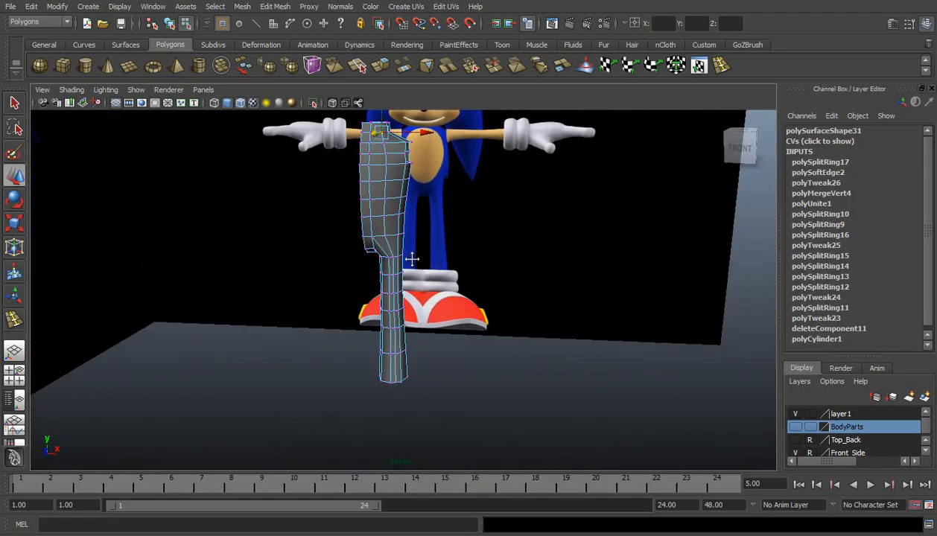
alt+middle_drag(412, 259, 386, 239)
scroll(386, 239, up, 4)
scroll(368, 260, up, 2)
alt+drag(369, 261, 488, 247)
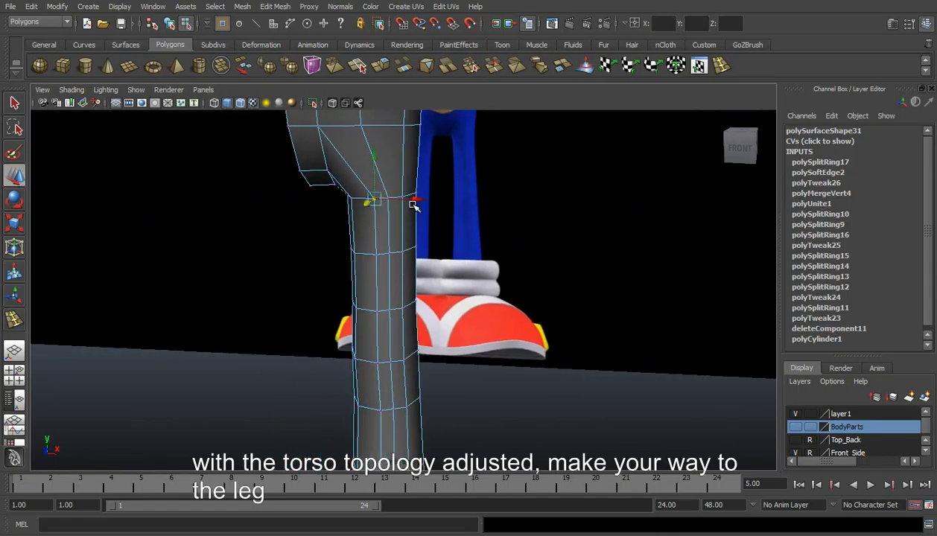
drag(412, 202, 409, 202)
alt+middle_drag(378, 328, 389, 278)
scroll(428, 250, down, 2)
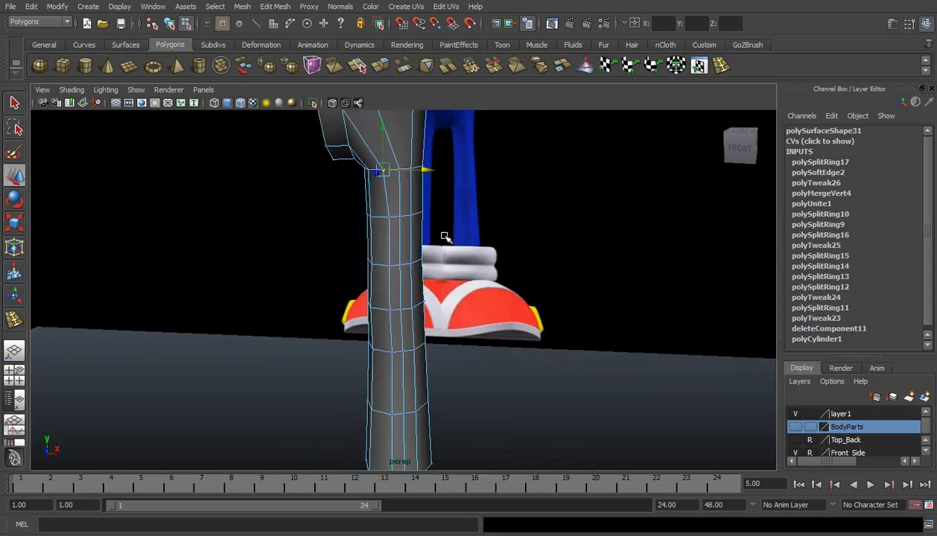
- Select the column of vertices down the front centre of the leg and move them forward to round the leg
alt+drag(443, 237, 439, 187)
alt+middle_drag(419, 354, 433, 213)
click(455, 191)
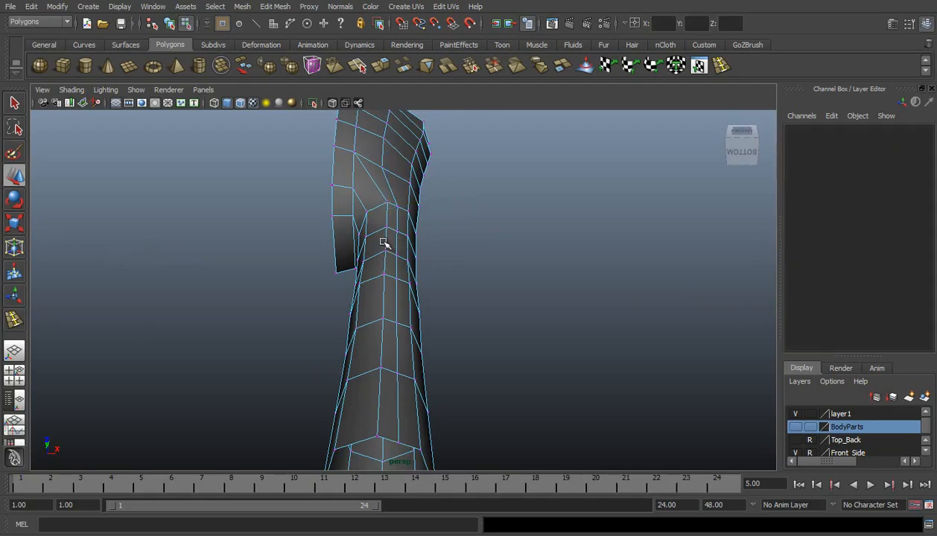
click(396, 203)
shift+click(397, 227)
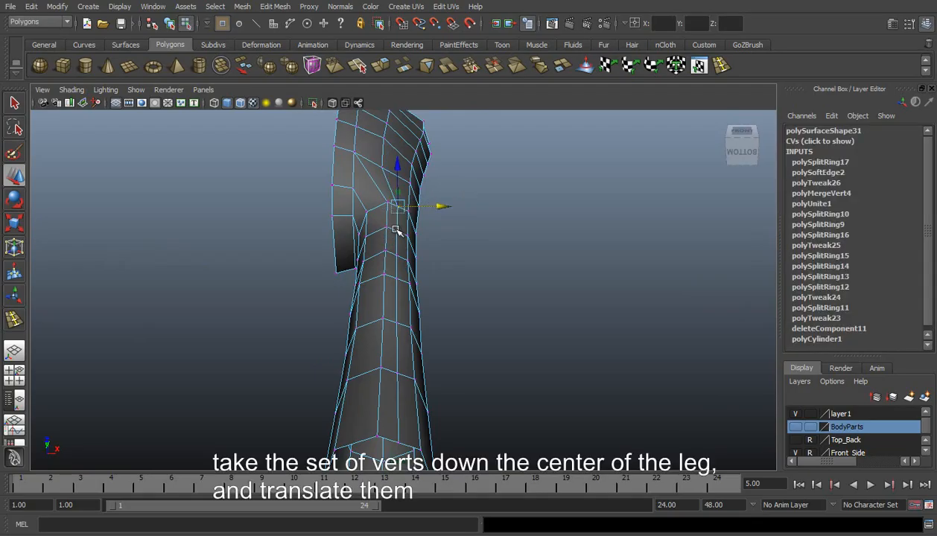
shift+click(397, 256)
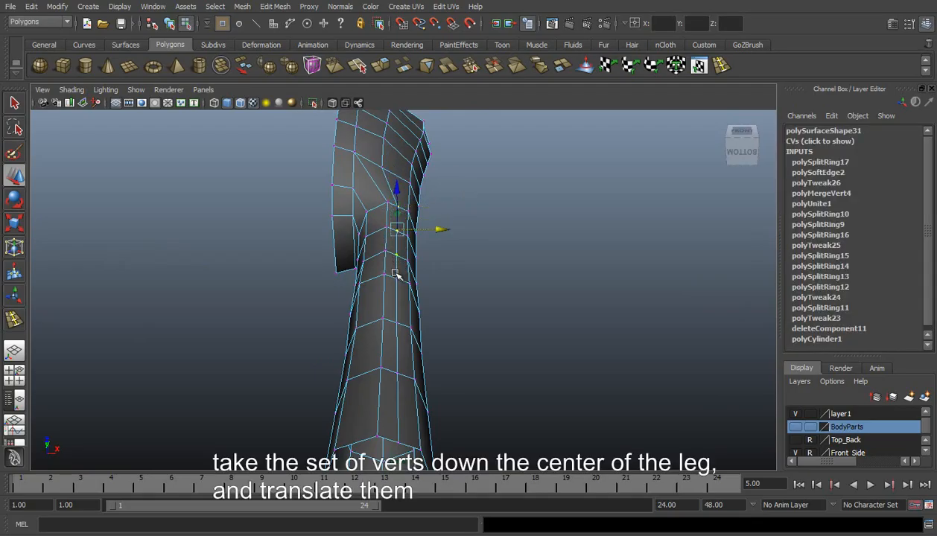
shift+click(395, 278)
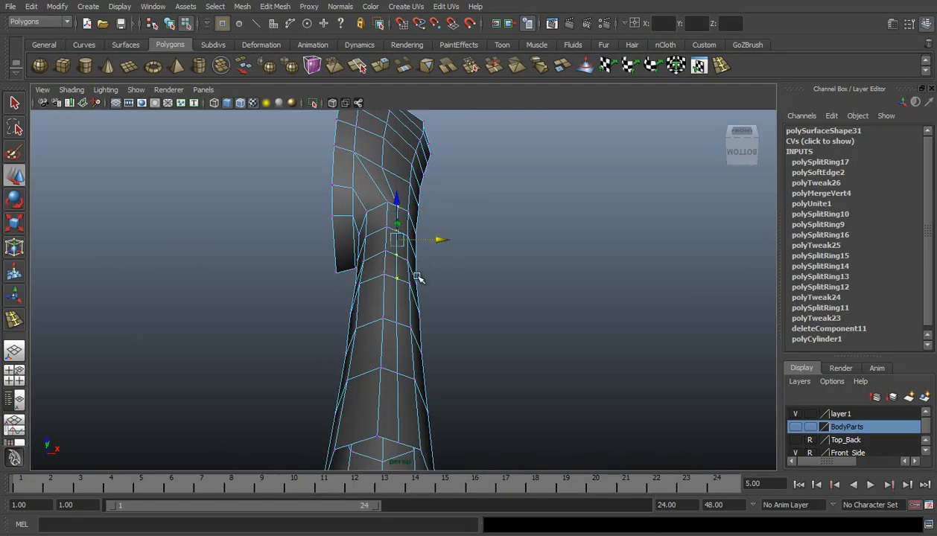
shift+click(396, 322)
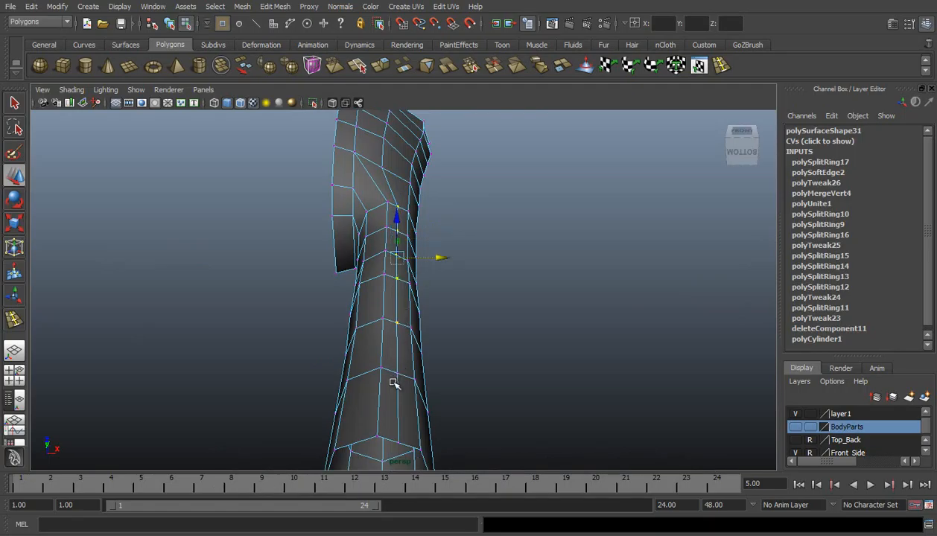
shift+click(398, 372)
shift+click(397, 443)
alt+drag(429, 308, 421, 276)
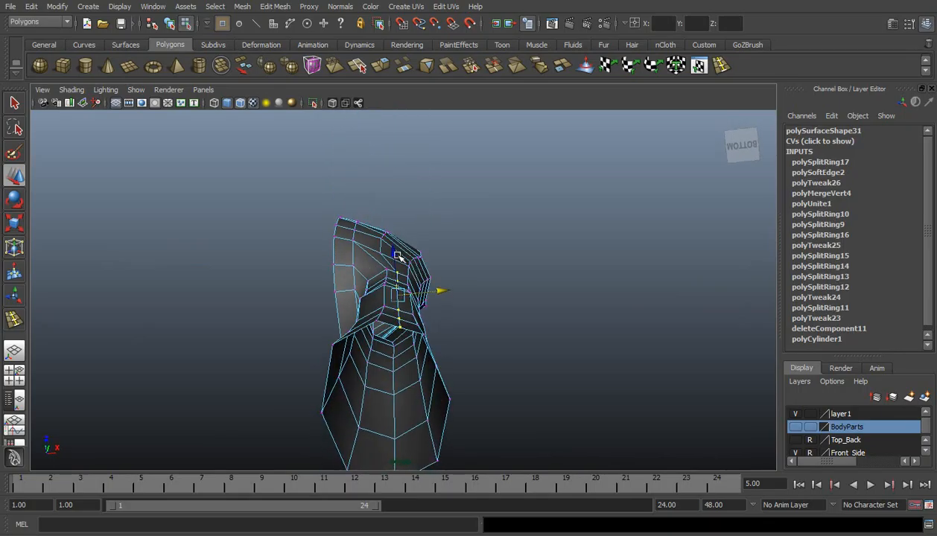
shift+click(395, 252)
alt+drag(397, 251, 401, 358)
alt+right_drag(402, 359, 397, 189)
alt+drag(397, 189, 260, 209)
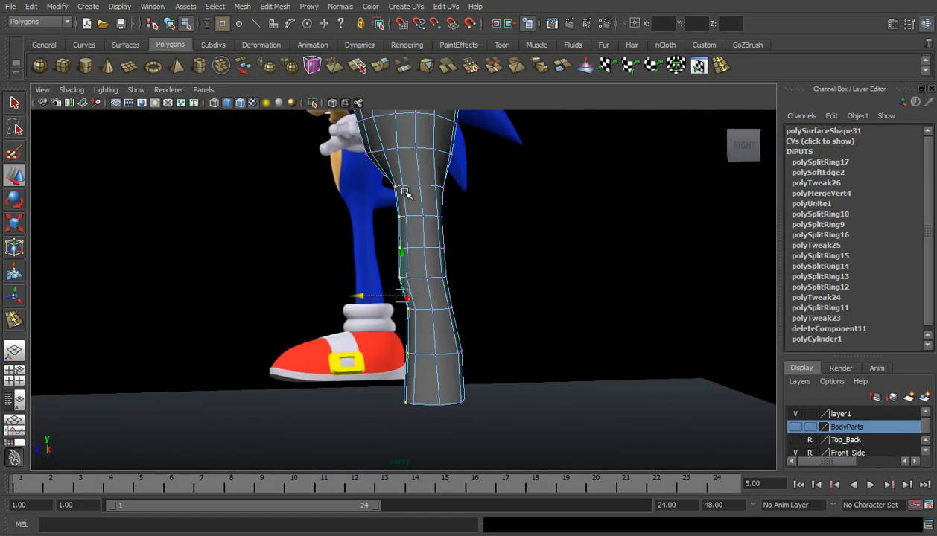
- Select the vertical edges beside the leg's front centre on the outer side and reposition them to round the form
right_drag(404, 187, 413, 207)
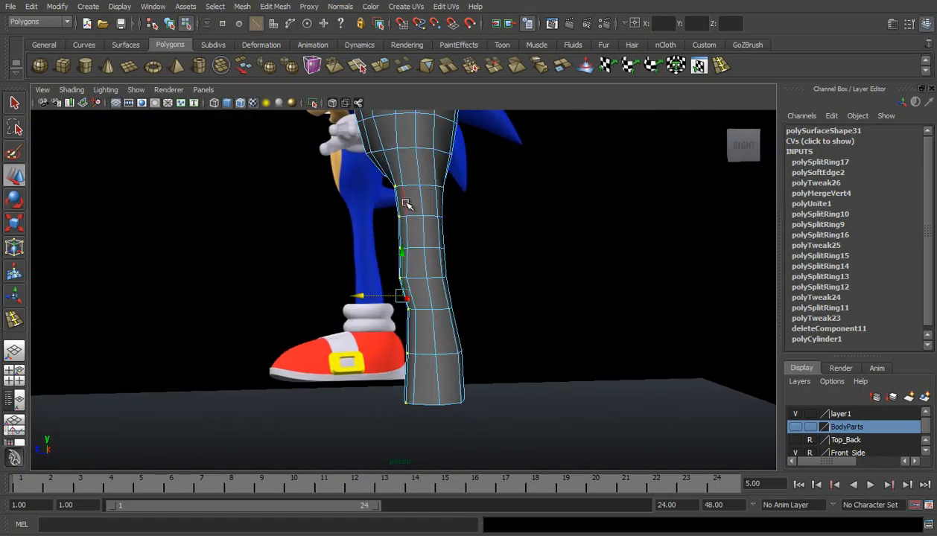
click(406, 203)
click(409, 231)
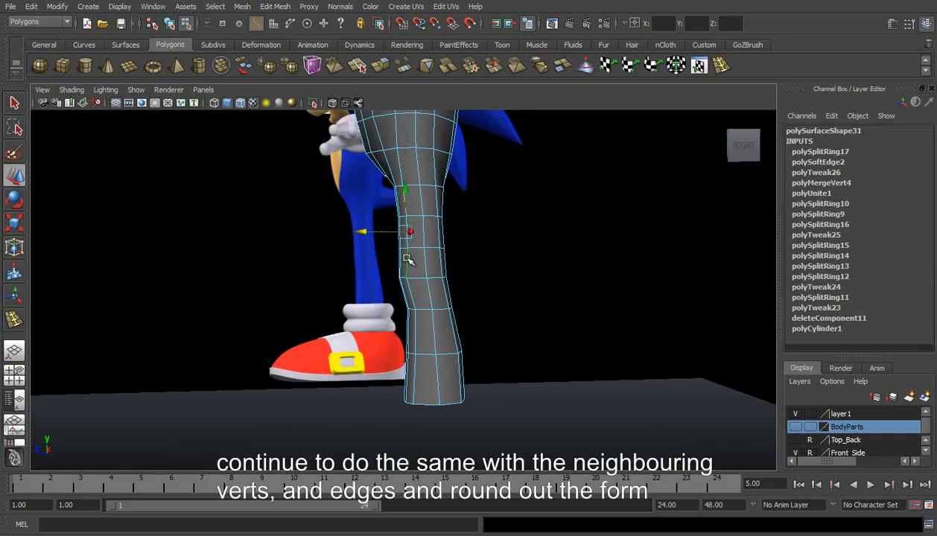
shift+click(410, 293)
shift+click(414, 377)
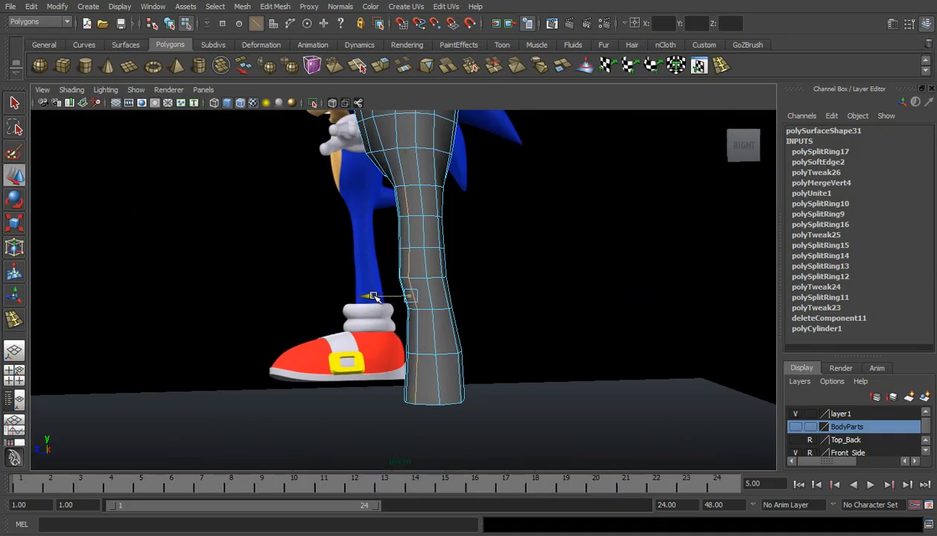
alt+drag(363, 355, 454, 298)
click(458, 298)
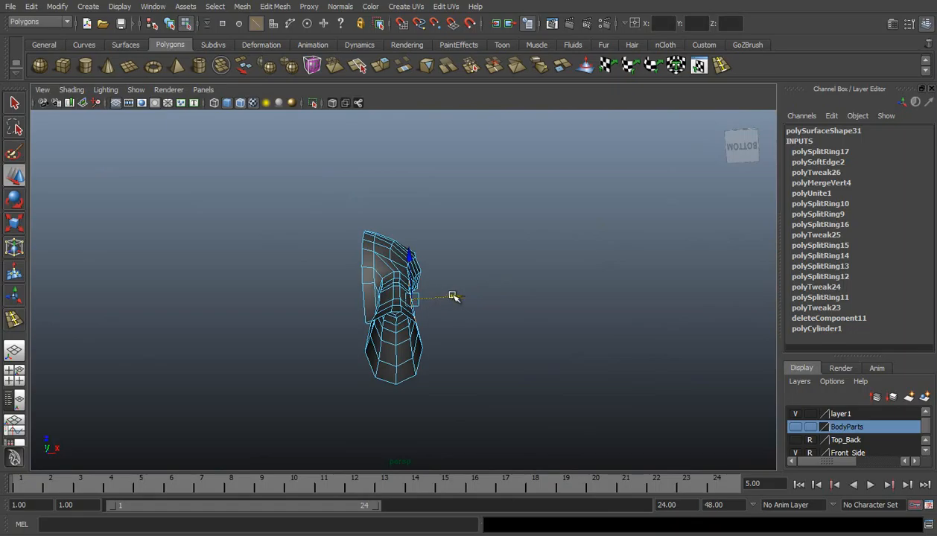
click(408, 257)
- Select the vertical edges down the inner front of the leg and move them sideways to round the form
alt+drag(523, 268, 410, 350)
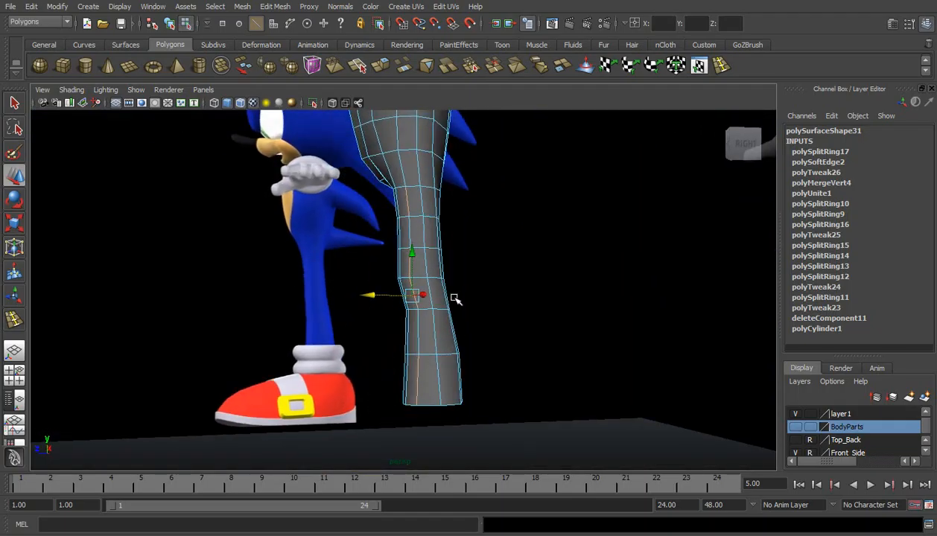
alt+drag(376, 291, 468, 277)
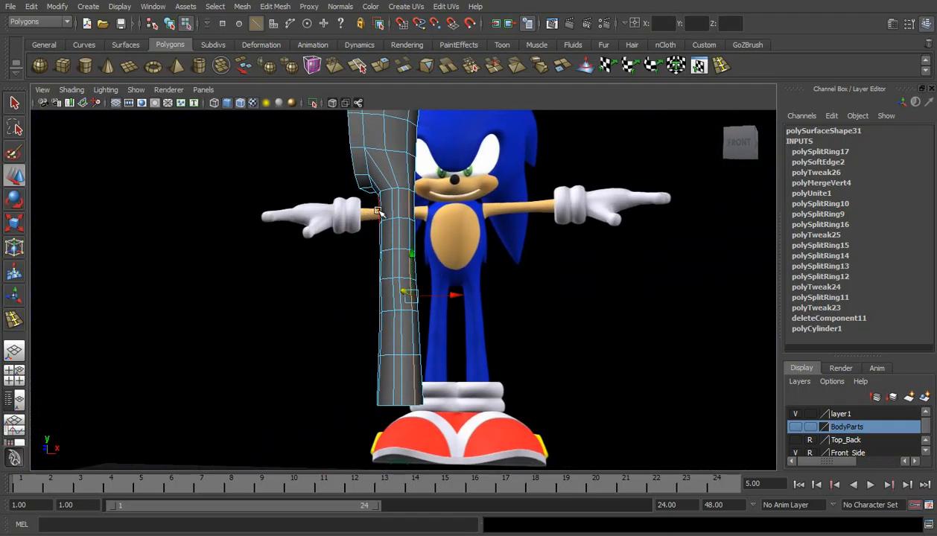
click(392, 217)
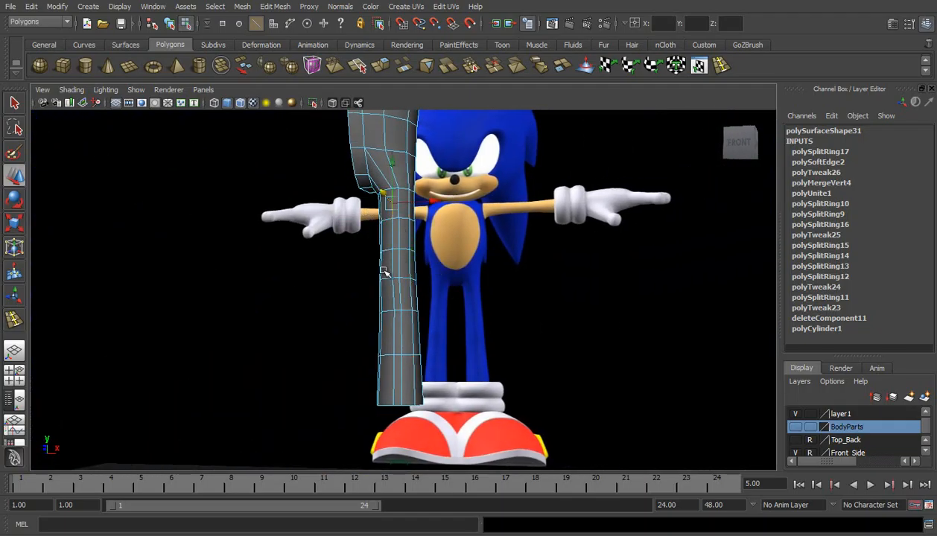
shift+click(393, 300)
shift+click(394, 333)
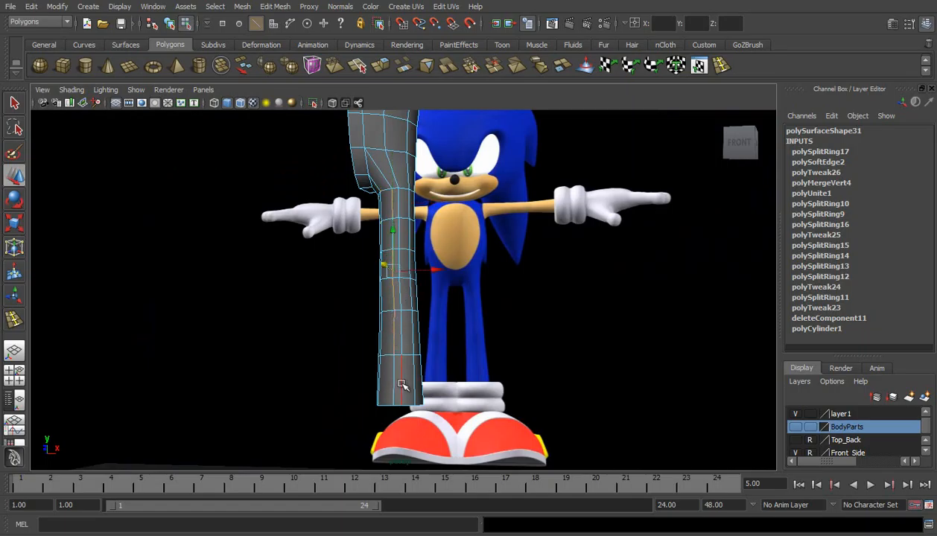
shift+click(395, 384)
alt+drag(433, 304, 444, 258)
alt+right_drag(401, 287, 430, 287)
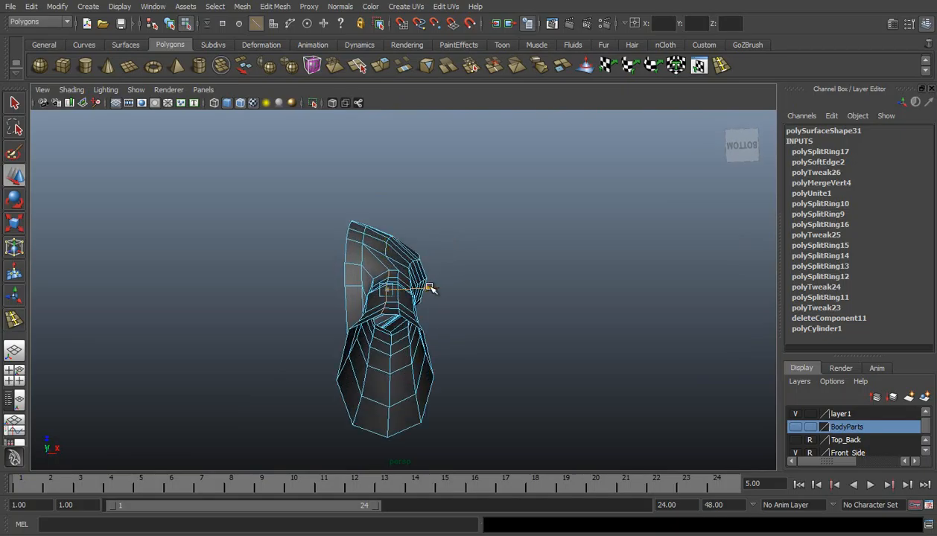
drag(421, 286, 425, 286)
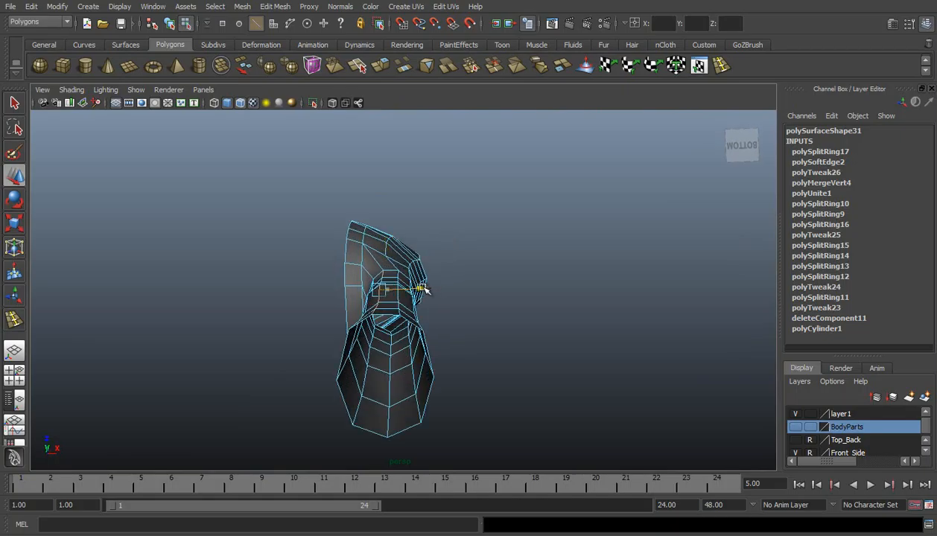
drag(376, 249, 487, 313)
key(ctrl+z)
- Deselect the leg edges and hide the Front_Side reference layer to leave the body mesh on its own
click(385, 159)
click(380, 184)
alt+drag(375, 193, 445, 214)
key(alt+b)
key(alt+b)
alt+drag(632, 228, 565, 218)
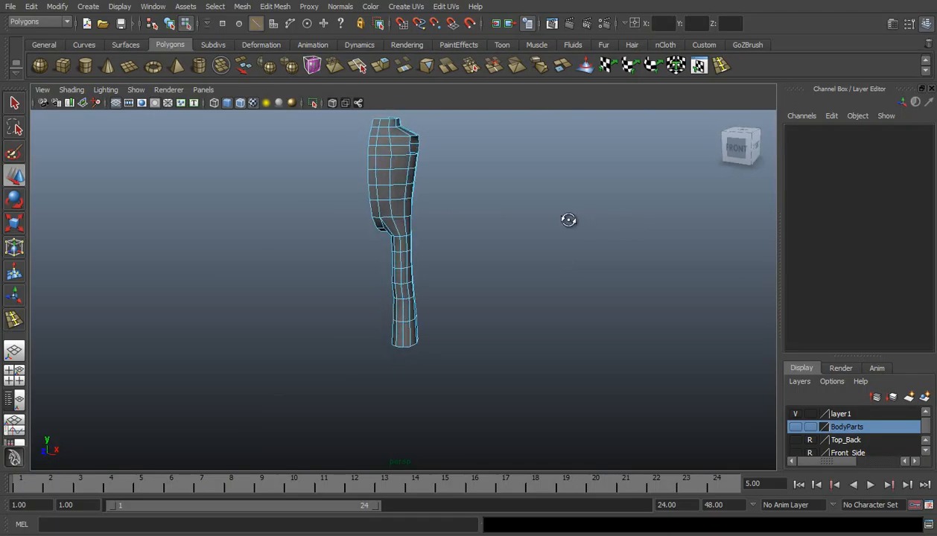
- Move a single front vertex at the base of the neck opening forward to smooth the shoulder area
scroll(479, 254, up, 5)
alt+middle_drag(461, 212, 450, 289)
alt+drag(405, 204, 295, 244)
right_drag(334, 237, 282, 235)
click(337, 225)
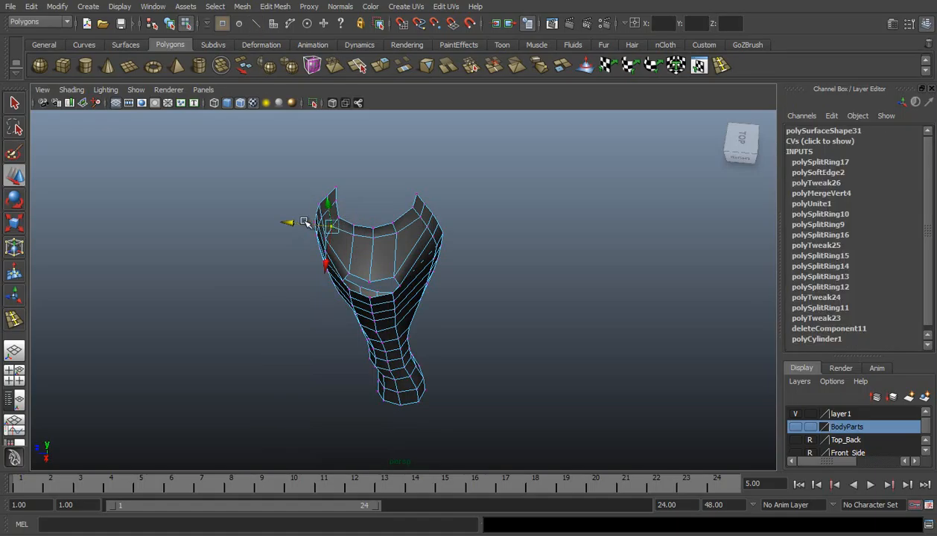
alt+drag(486, 292, 376, 227)
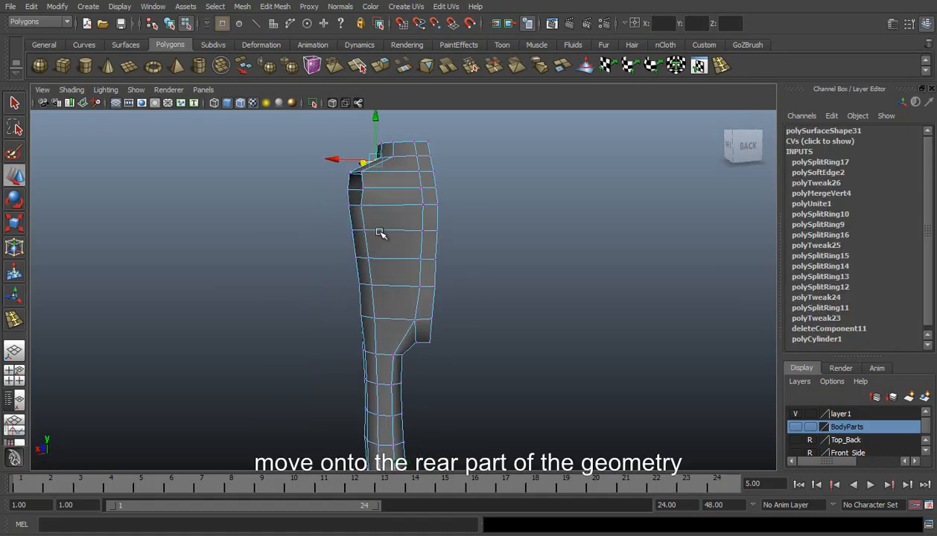
- Insert a vertical edge loop down the back of the body between the centre edges and the arm opening
click(720, 67)
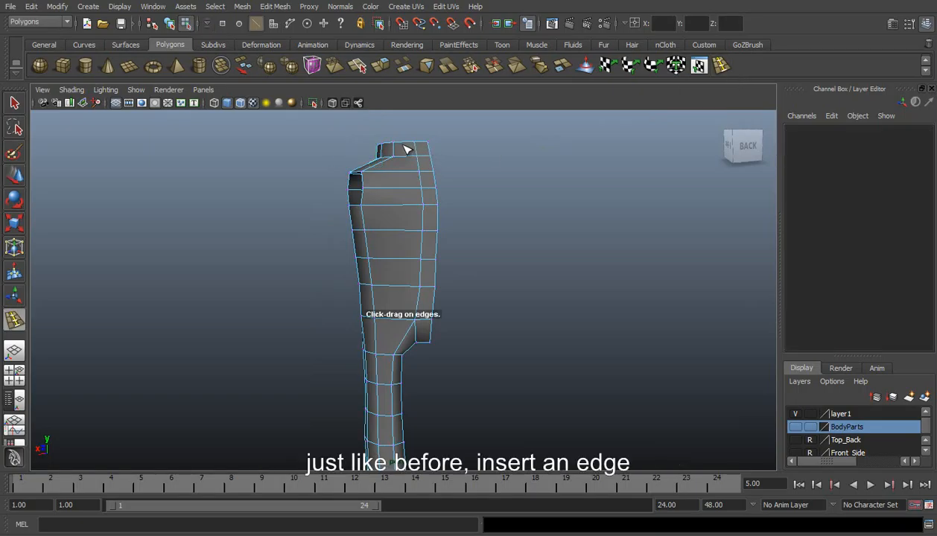
drag(405, 146, 407, 147)
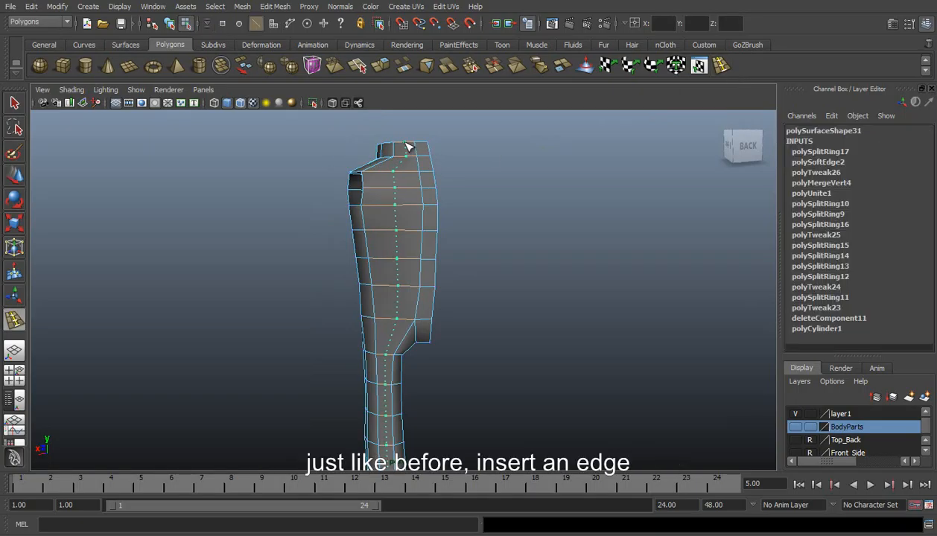
click(408, 147)
- Select the new back loop's top vertices at the neck opening and move them outward to round the neck
alt+drag(422, 178, 417, 277)
key(w)
right_drag(387, 239, 353, 238)
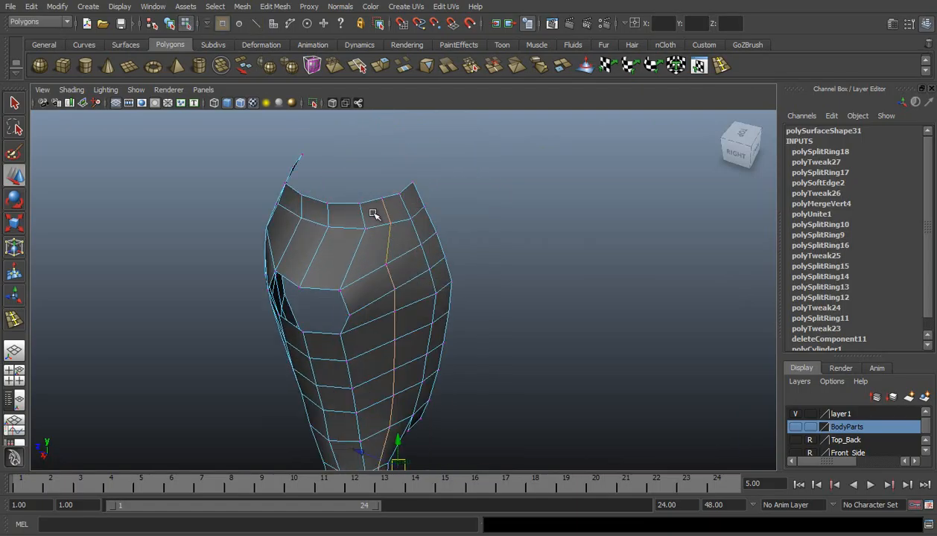
drag(371, 194, 381, 323)
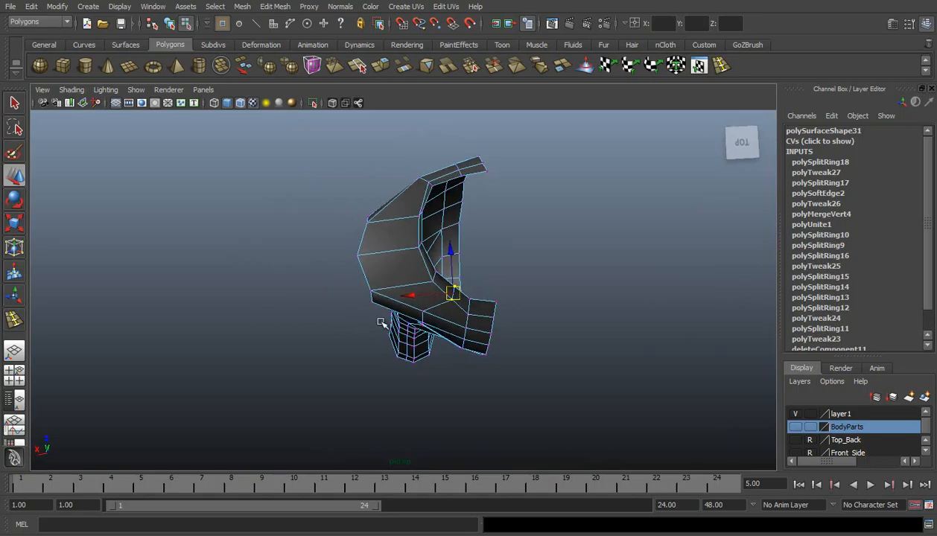
drag(422, 297, 412, 295)
mouse_move(441, 267)
alt+mouse_down()
mouse_move(450, 285)
mouse_move(436, 279)
alt+mouse_up()
alt+drag(434, 365, 426, 275)
alt+middle_drag(422, 238, 412, 278)
alt+drag(429, 260, 413, 252)
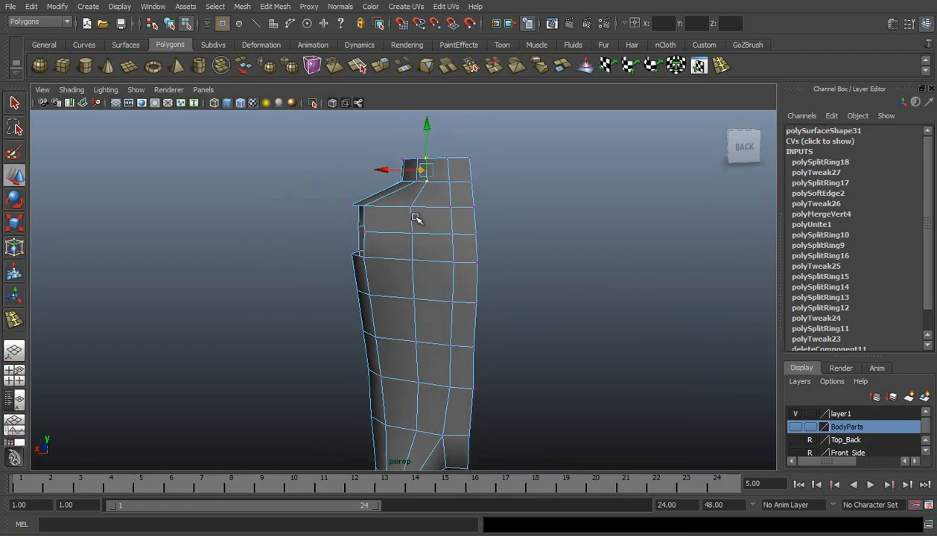
- Move the back loop's vertices at the neck base and beside the arm opening outward to space the edges evenly
click(424, 183)
click(383, 182)
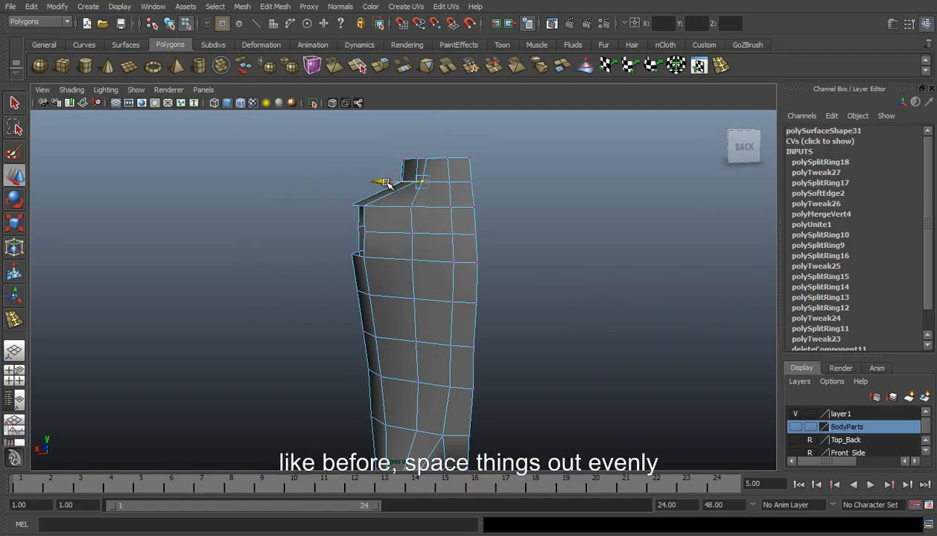
click(413, 233)
click(372, 235)
drag(372, 235, 371, 238)
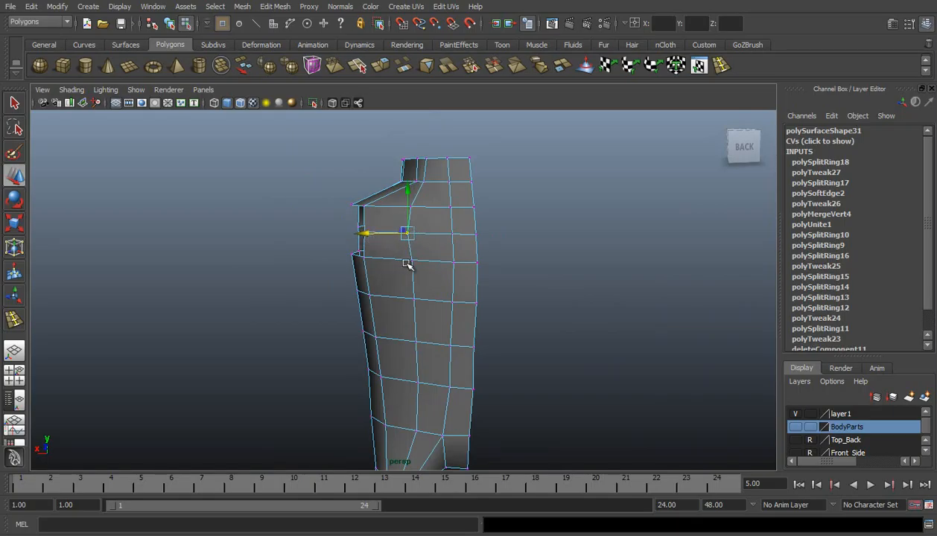
- Move the new back loop's vertices down the middle and lower back sideways to space the edges evenly, along with the inner loop's lowest vertex
alt+middle_drag(443, 361, 412, 304)
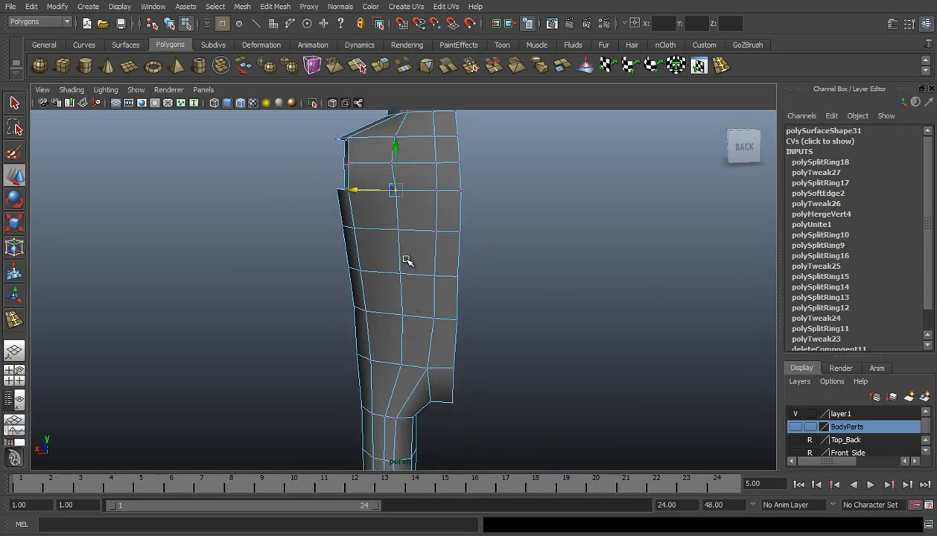
shift+click(397, 231)
shift+click(400, 274)
drag(360, 233, 351, 232)
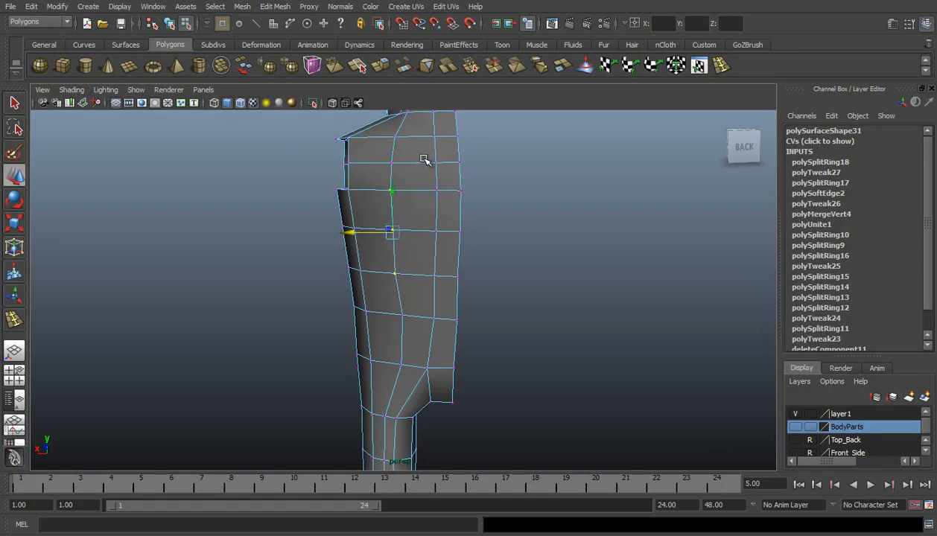
click(401, 316)
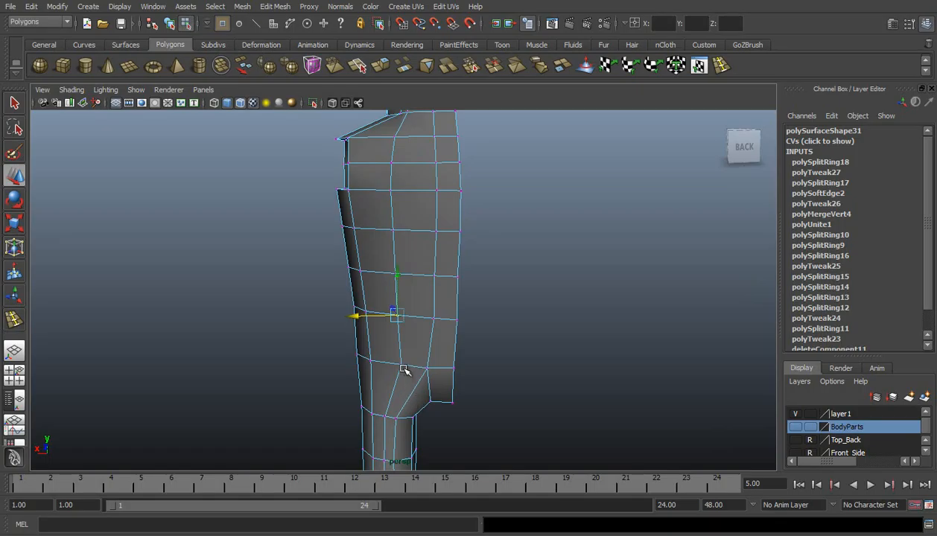
click(401, 367)
alt+drag(421, 350, 415, 288)
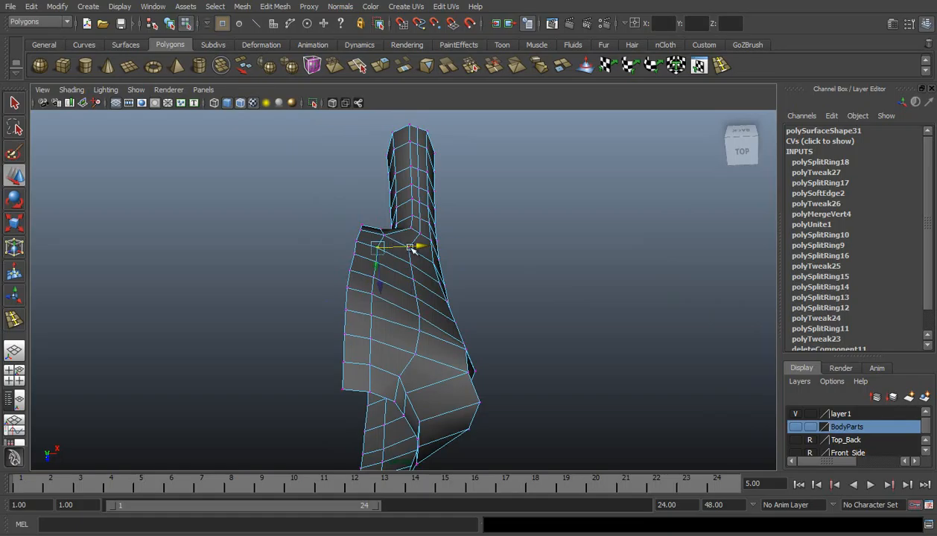
drag(422, 246, 433, 246)
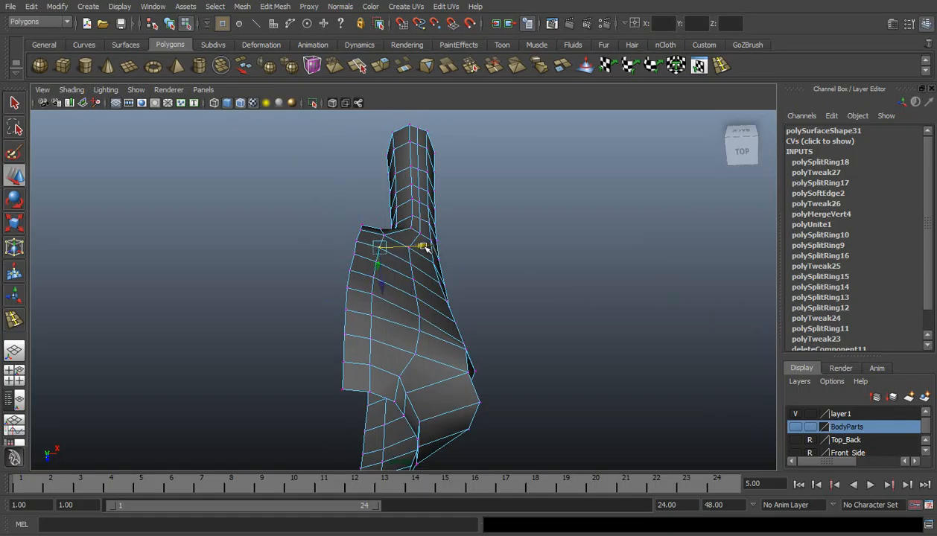
- Move the lowest vertices of the two back loops just above the leg backward, one by one, to round the form
alt+drag(453, 246, 412, 241)
click(450, 251)
click(408, 252)
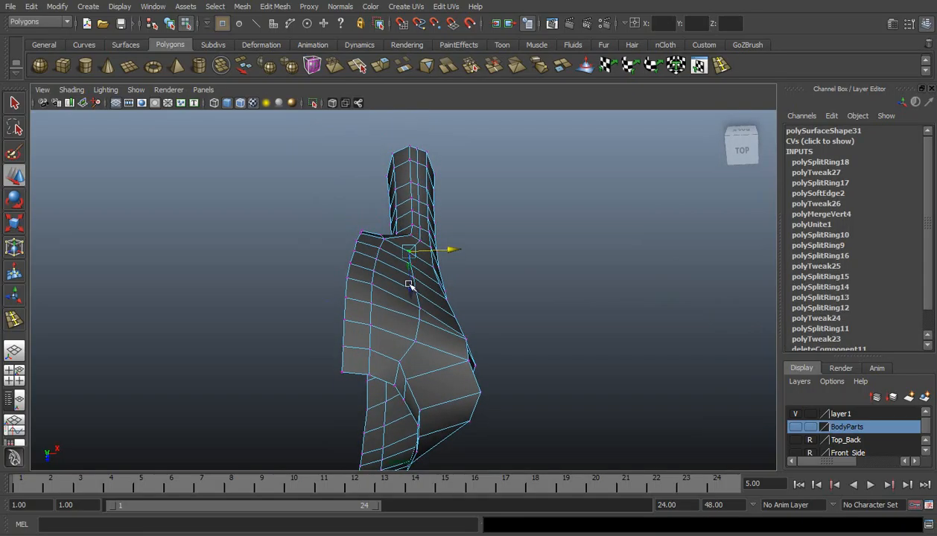
click(428, 268)
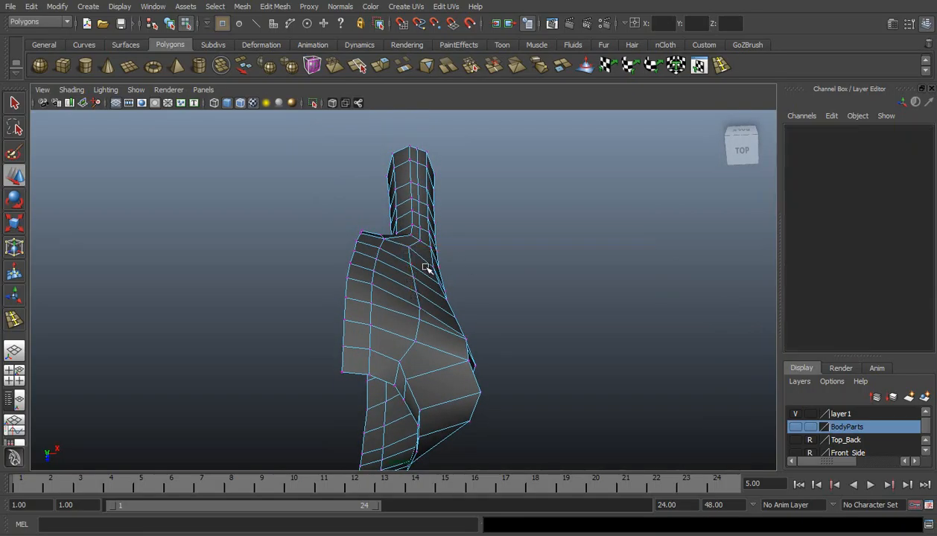
click(411, 264)
drag(414, 302, 412, 289)
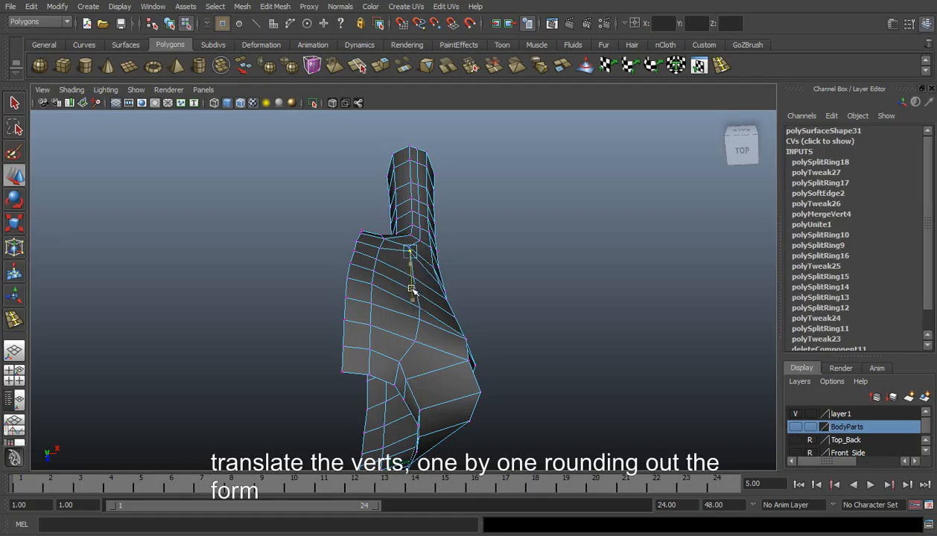
click(379, 251)
drag(382, 286, 380, 283)
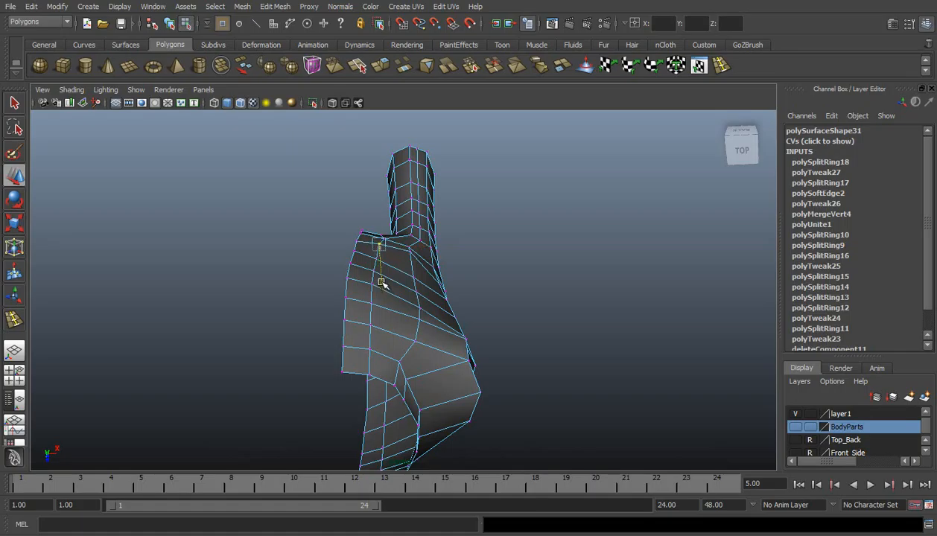
- Move the vertices of both back loops in the next rows up the lower back, one by one, to continue the rounding
click(413, 251)
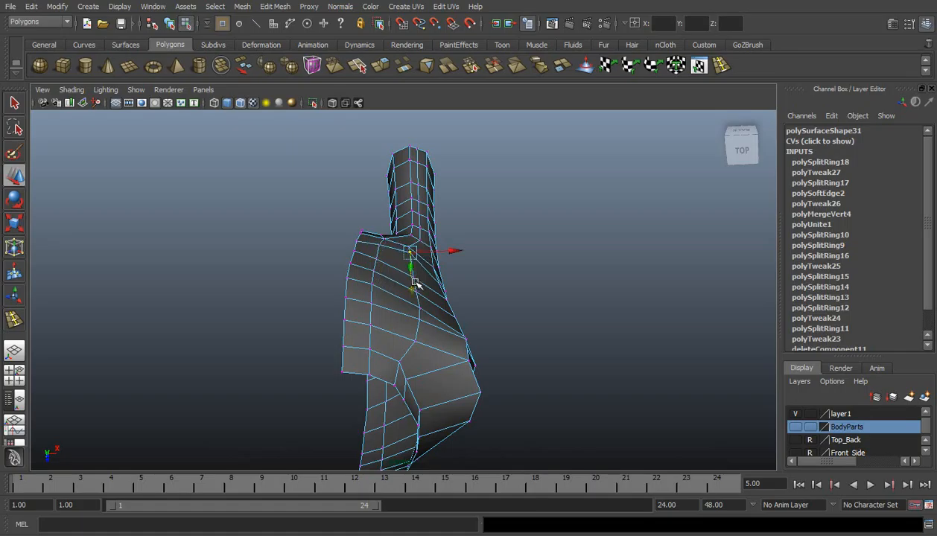
click(409, 277)
click(414, 276)
drag(415, 315, 380, 295)
click(376, 259)
click(415, 292)
drag(415, 329, 379, 302)
click(376, 273)
click(421, 308)
drag(421, 344, 155, 216)
- Adjust the two vertices just behind the arm opening front-to-back to smooth the upper back's curve
click(486, 315)
alt+drag(336, 335, 342, 254)
drag(432, 207, 484, 277)
text(0)
key(Return)
click(474, 181)
alt+drag(474, 181, 584, 228)
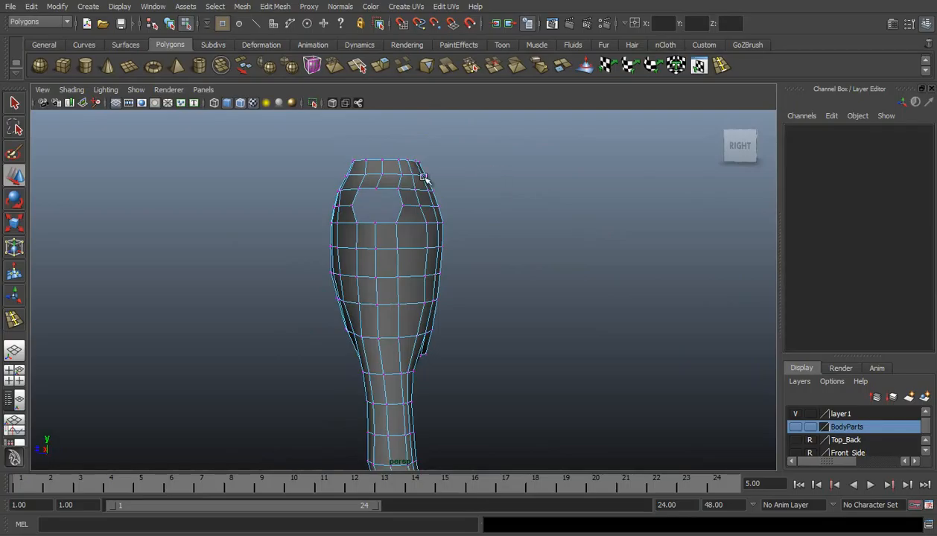
click(415, 191)
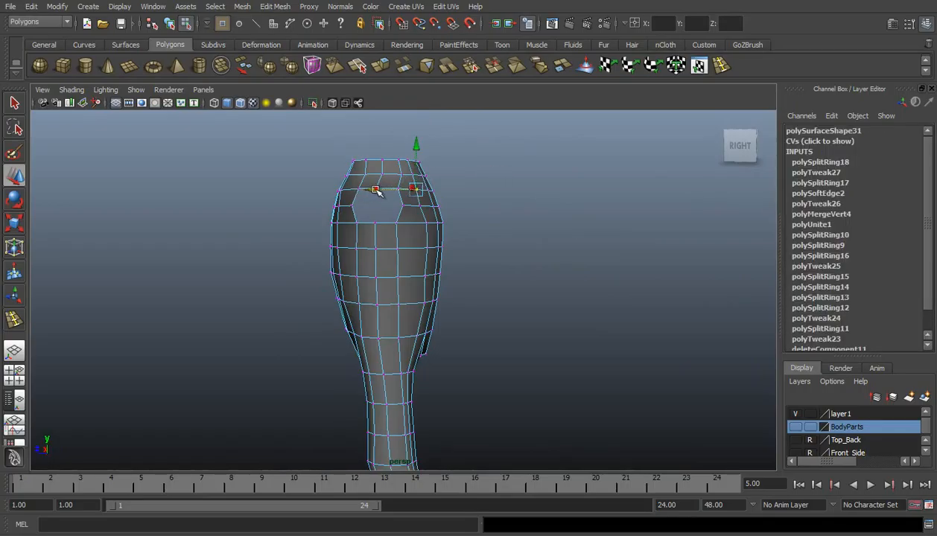
click(421, 205)
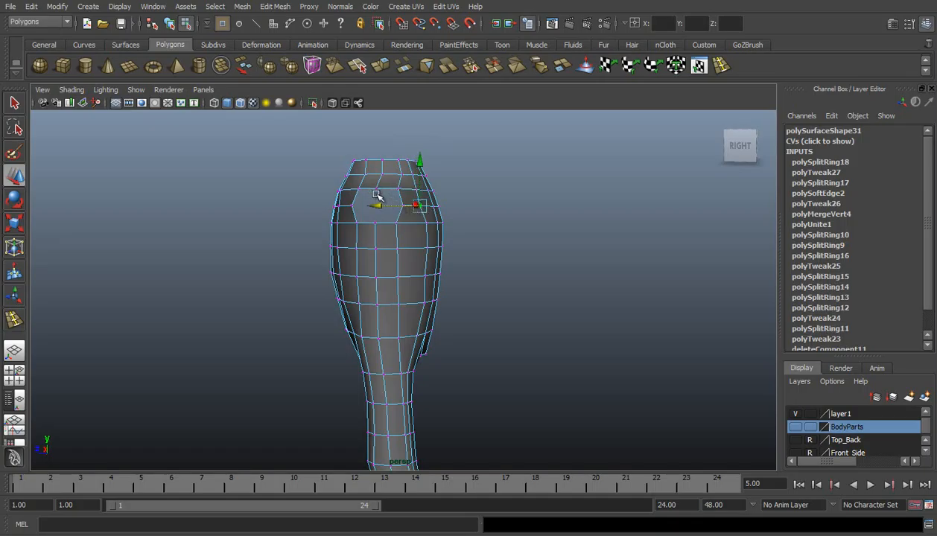
drag(377, 205, 285, 219)
- Select the vertical edge run down the back of the leg and move it backward to round the leg
alt+middle_drag(412, 354, 406, 237)
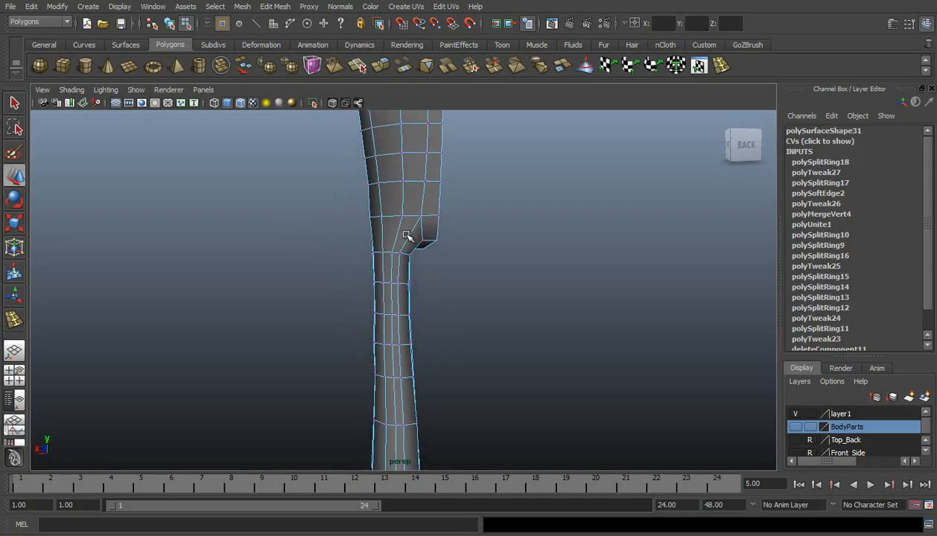
scroll(409, 244, up, 2)
alt+drag(412, 249, 397, 274)
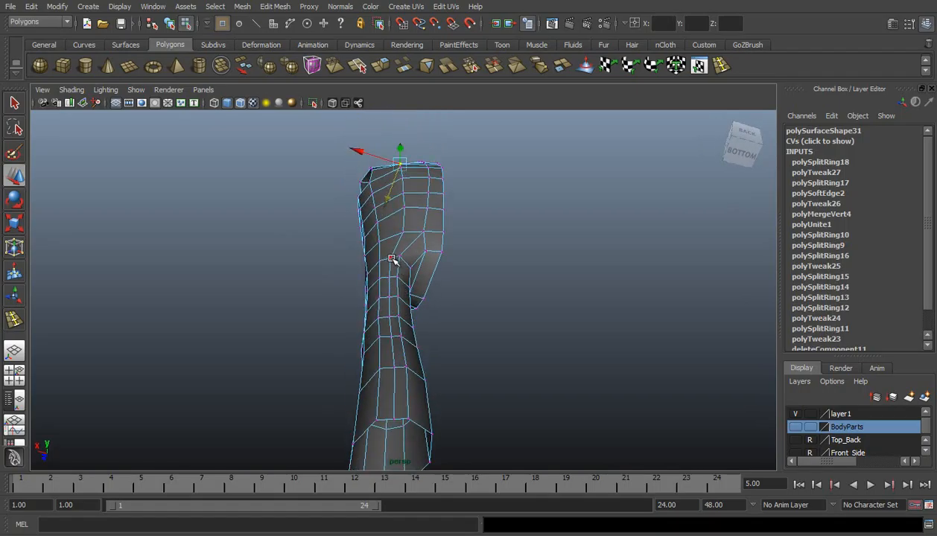
right_drag(393, 259, 395, 233)
click(389, 267)
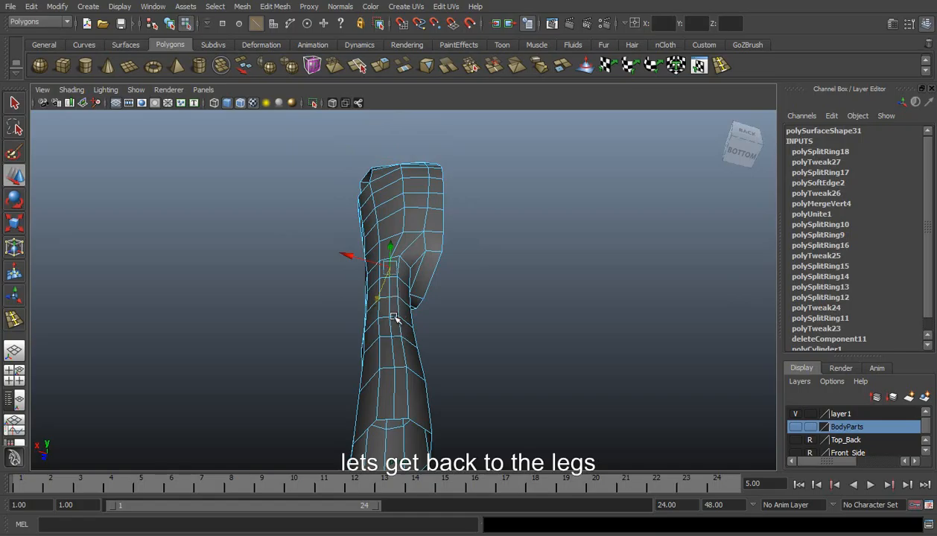
shift+click(395, 375)
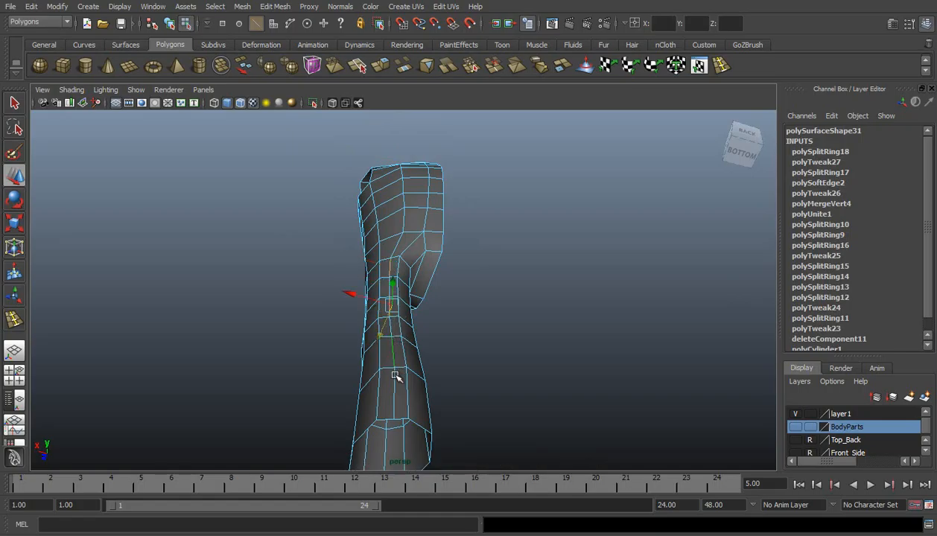
alt+drag(397, 380, 385, 300)
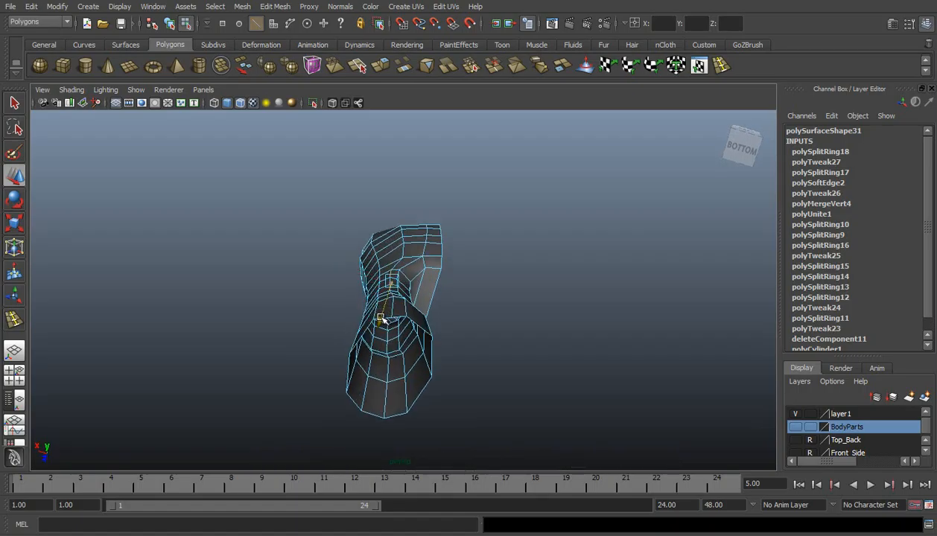
alt+drag(381, 318, 415, 260)
scroll(410, 335, up, 3)
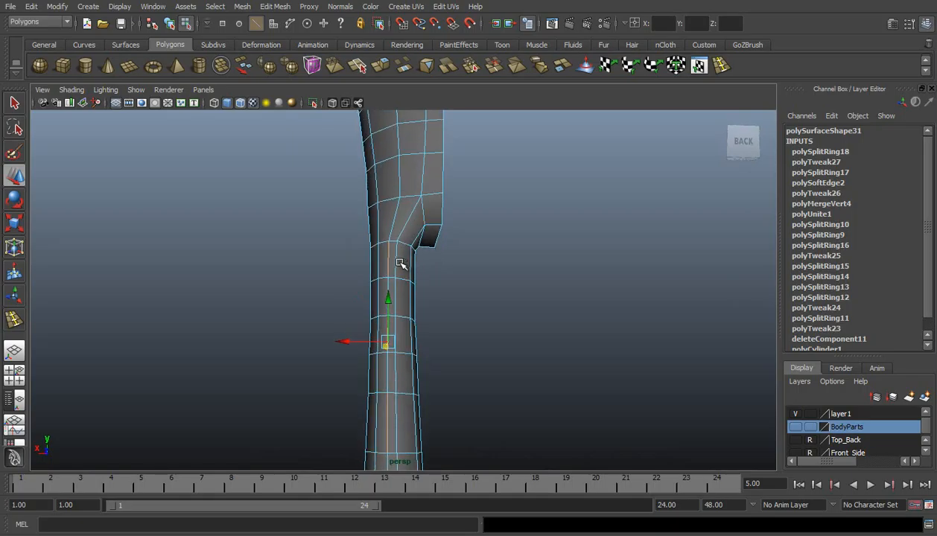
- Select the neighbouring vertical edge run down the back of the leg and move it backward to match the curve
click(394, 264)
alt+drag(395, 264, 394, 295)
shift+click(389, 290)
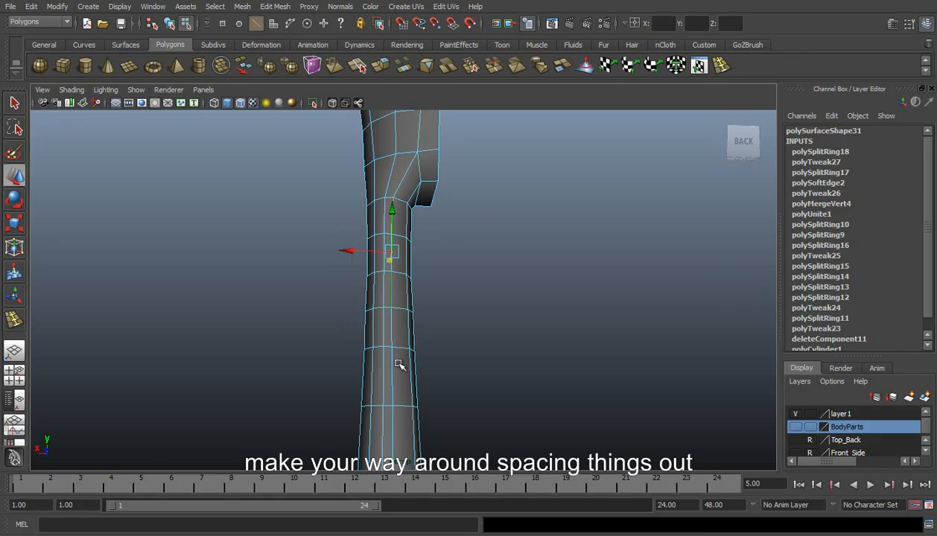
shift+click(393, 377)
alt+drag(395, 377, 409, 287)
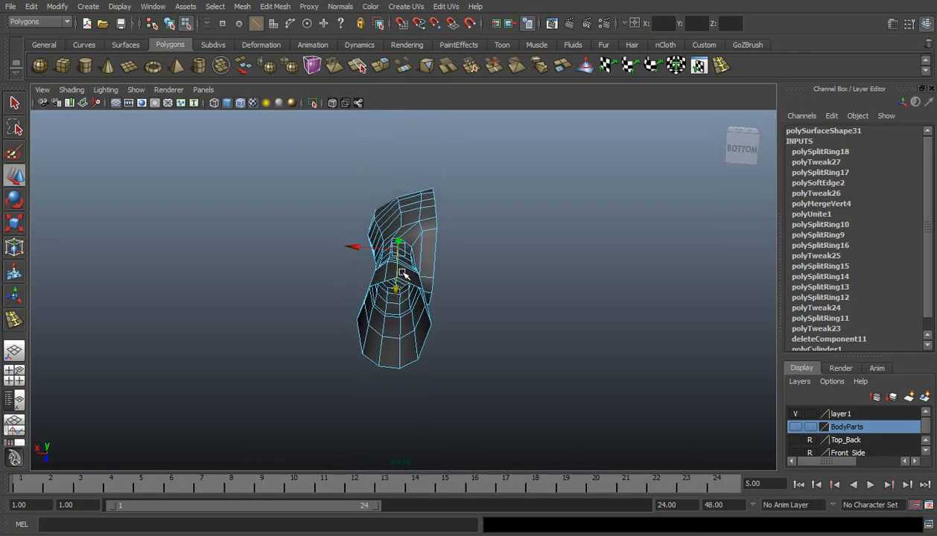
shift+click(398, 286)
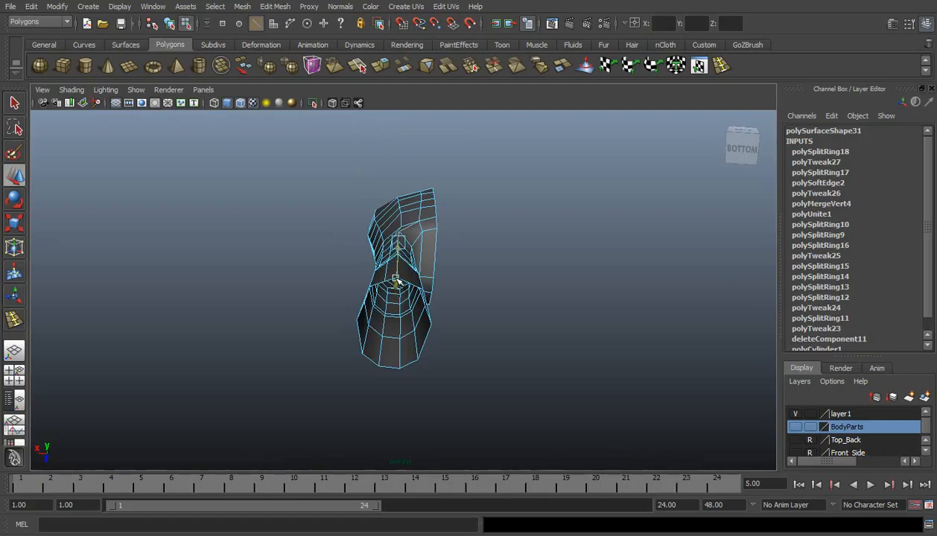
shift+click(386, 272)
- Shift the selected back leg edges sideways toward the inner leg to space the edges evenly, undoing the first attempt
drag(359, 242, 363, 245)
key(ctrl+z)
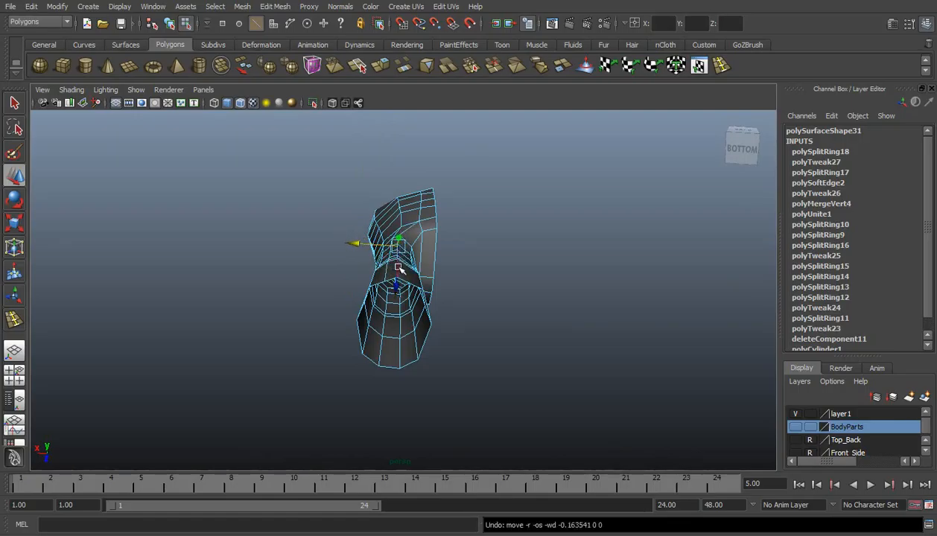
key(q)
key(w)
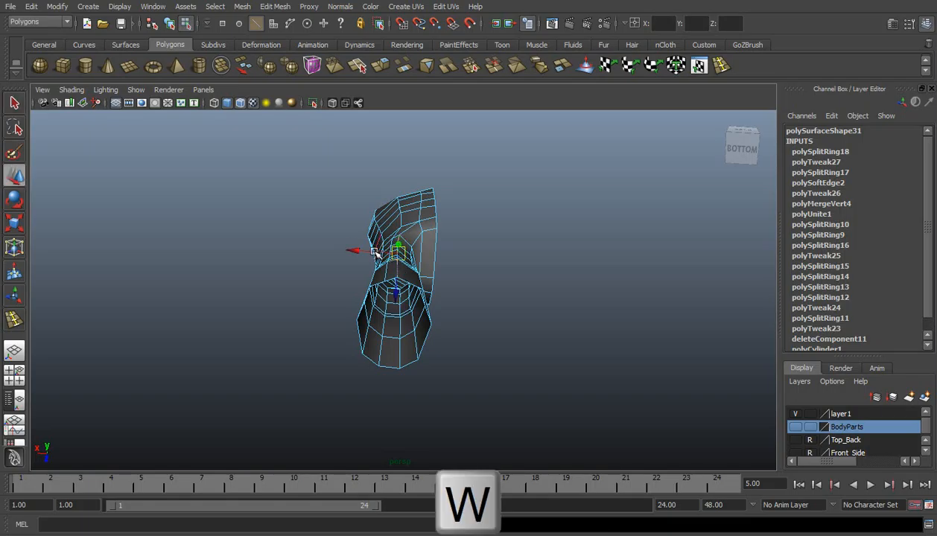
click(404, 289)
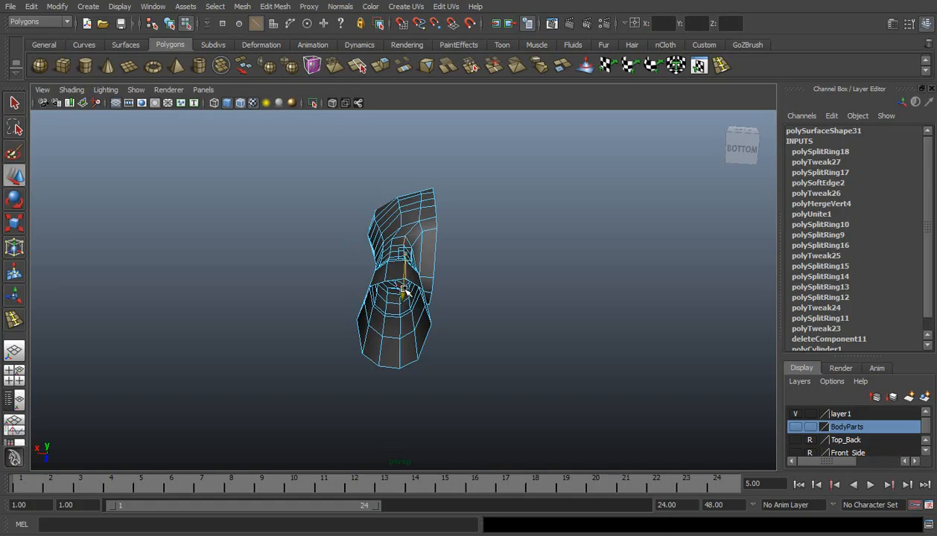
drag(359, 252, 363, 254)
click(403, 293)
drag(405, 295, 403, 291)
click(453, 275)
- Select the outer vertical edges at the back of the leg and adjust them front-to-back from the side
alt+drag(383, 245, 413, 304)
click(377, 192)
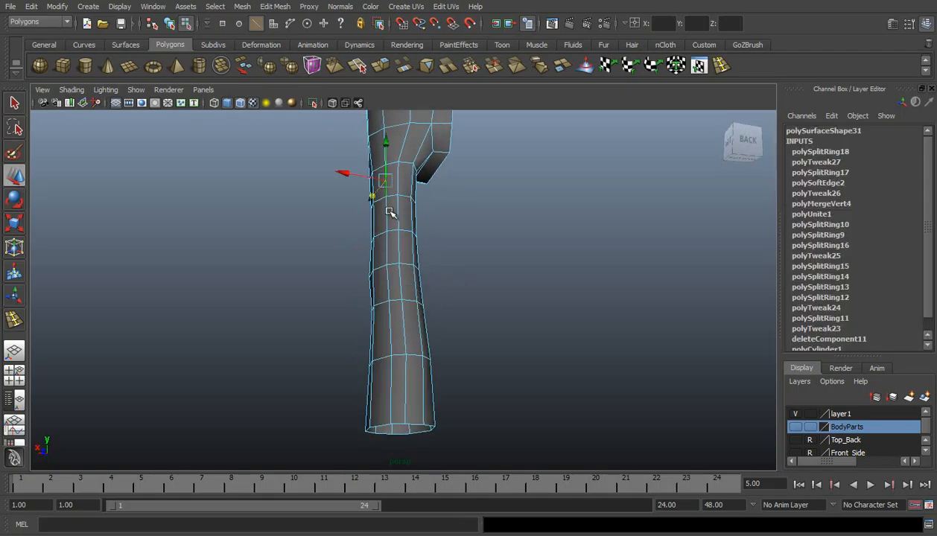
middle_drag(386, 252, 386, 328)
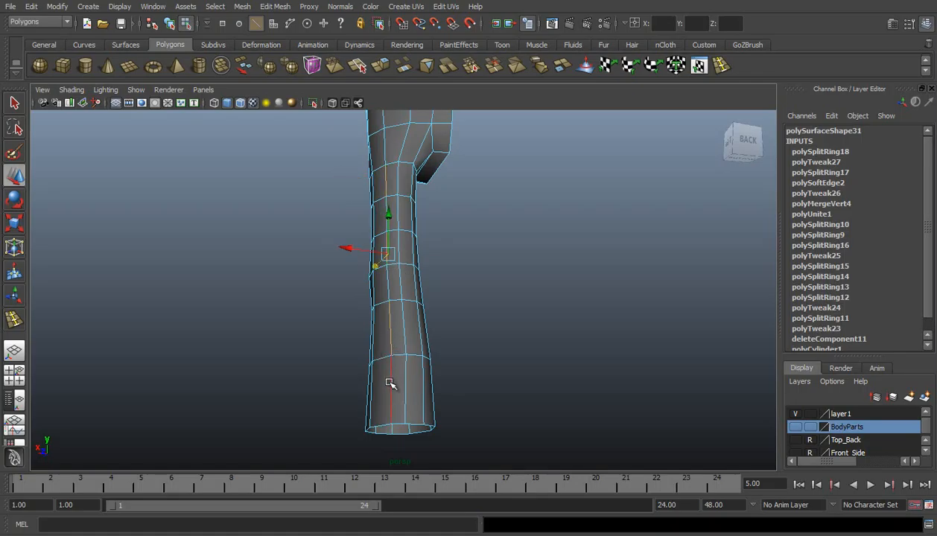
alt+drag(375, 310, 448, 332)
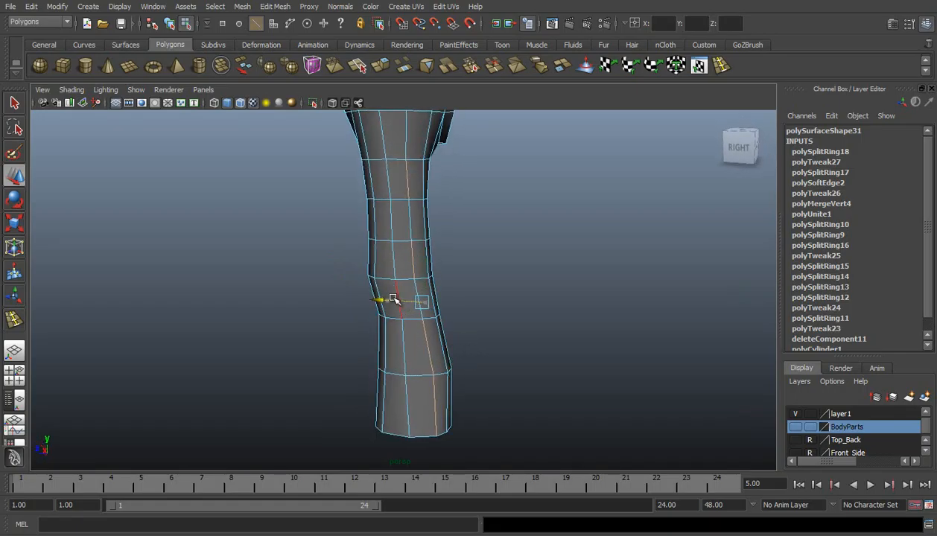
mouse_move(394, 302)
alt+mouse_down()
mouse_move(451, 326)
mouse_move(413, 273)
mouse_move(381, 306)
mouse_move(400, 336)
mouse_move(458, 301)
mouse_move(389, 315)
mouse_move(387, 287)
alt+mouse_up()
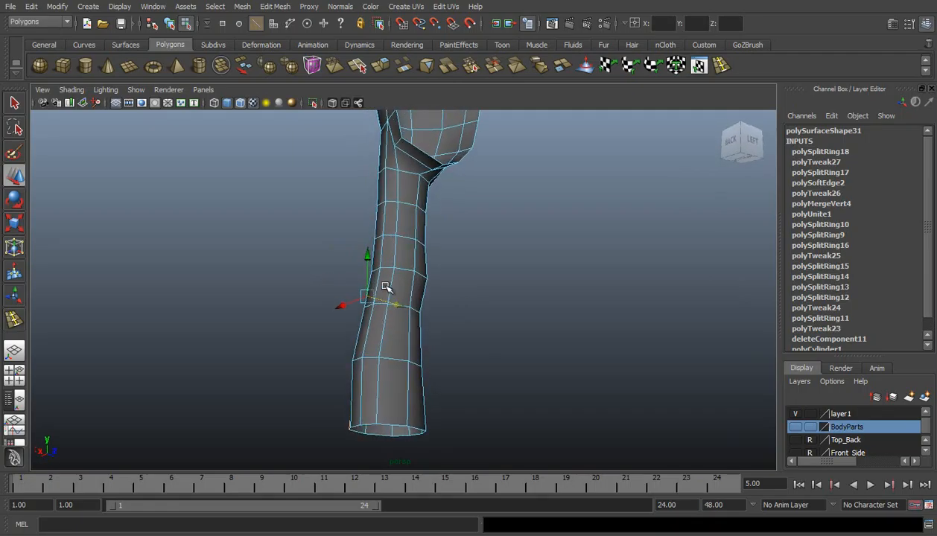
- Select the vertical edges down the inner back side of the leg and shift them sideways to round the leg
click(399, 186)
shift+click(395, 260)
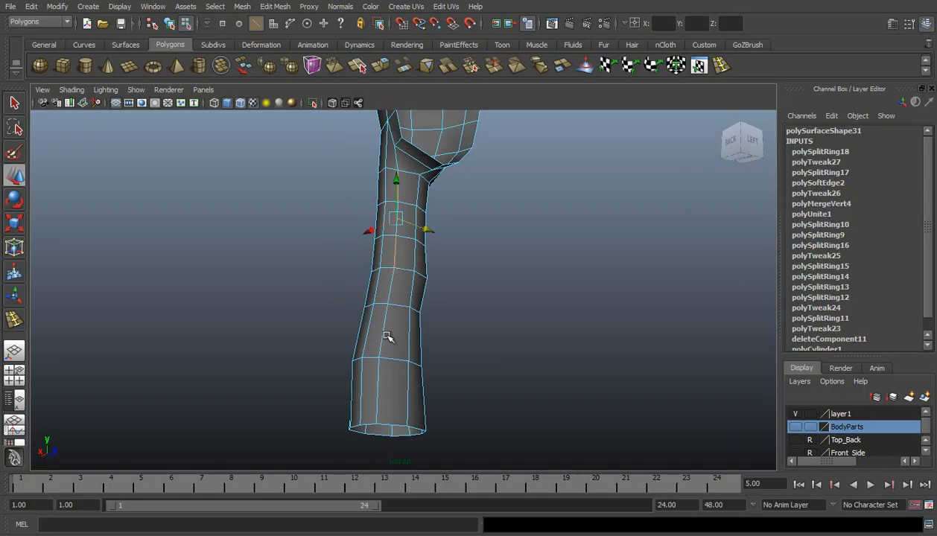
shift+click(377, 398)
alt+drag(377, 399, 348, 361)
alt+drag(422, 292, 469, 227)
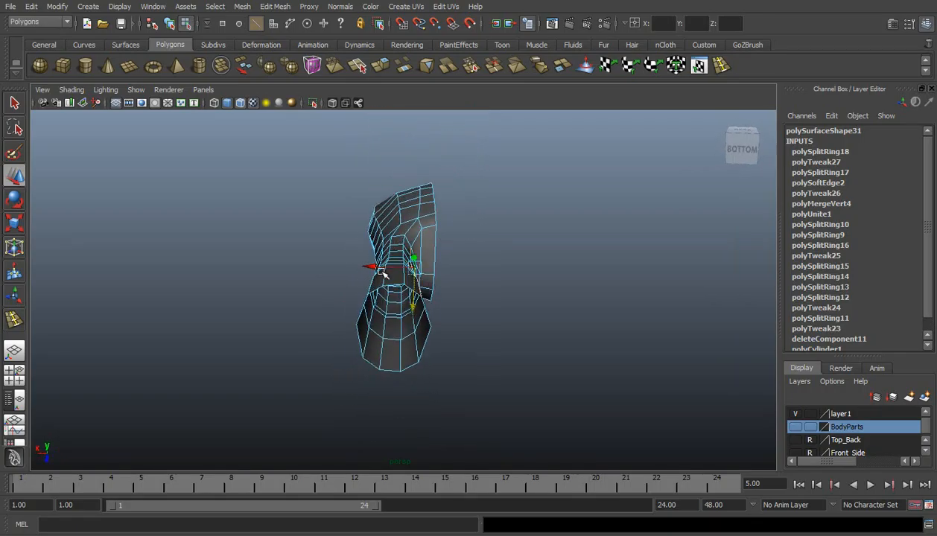
alt+drag(377, 267, 219, 335)
- Return the body mesh to object mode and show the Front_Side reference layer behind the lower leg in the side view
alt+drag(494, 201, 379, 289)
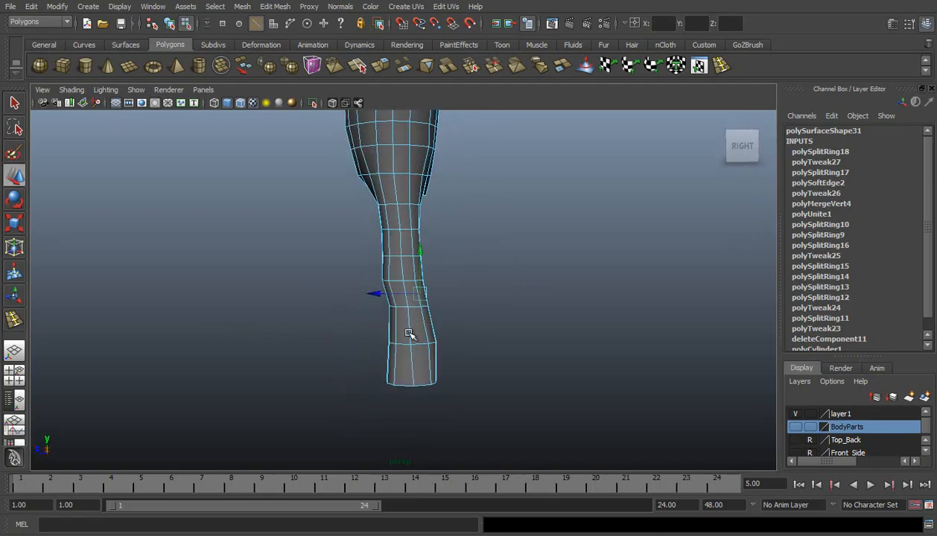
alt+middle_drag(417, 325, 406, 277)
right_drag(406, 277, 453, 253)
click(418, 271)
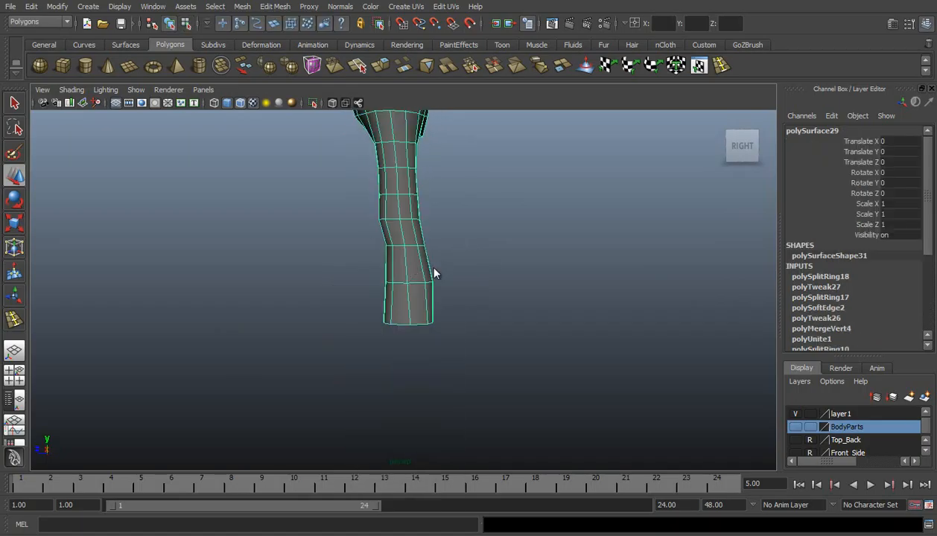
key(space)
drag(432, 274, 494, 278)
alt+middle_drag(461, 358, 486, 195)
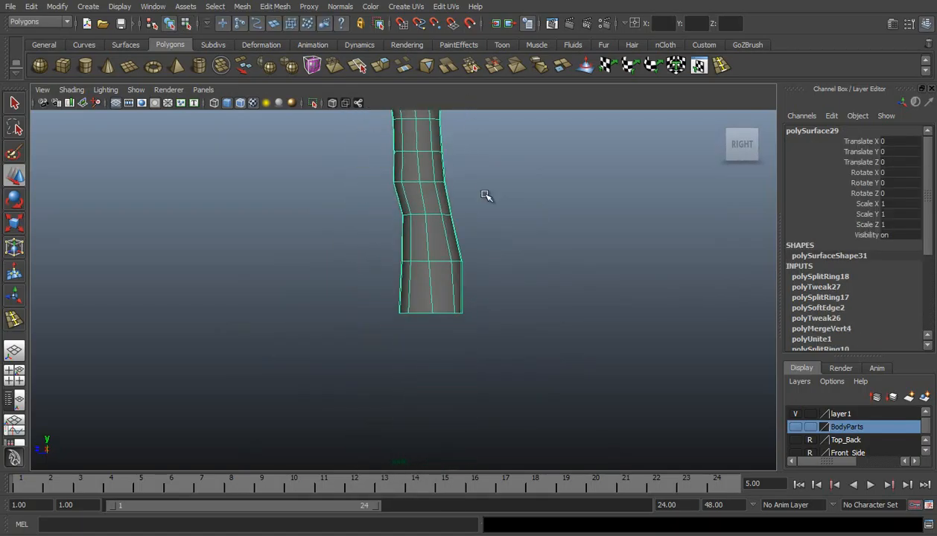
click(795, 453)
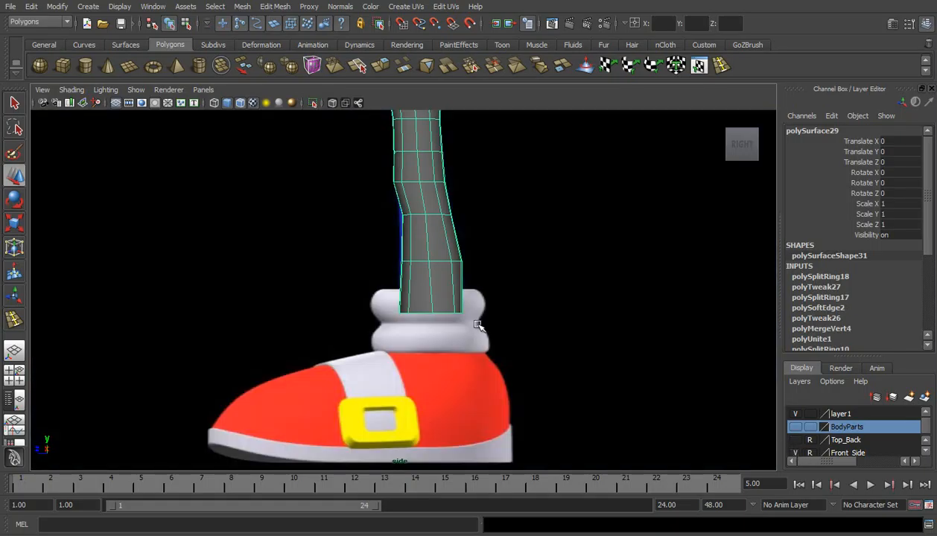
- Turn on X-Ray shading and move the vertices at the base of the leg backward and forward to fit the sock reference in the side view
click(70, 90)
click(94, 228)
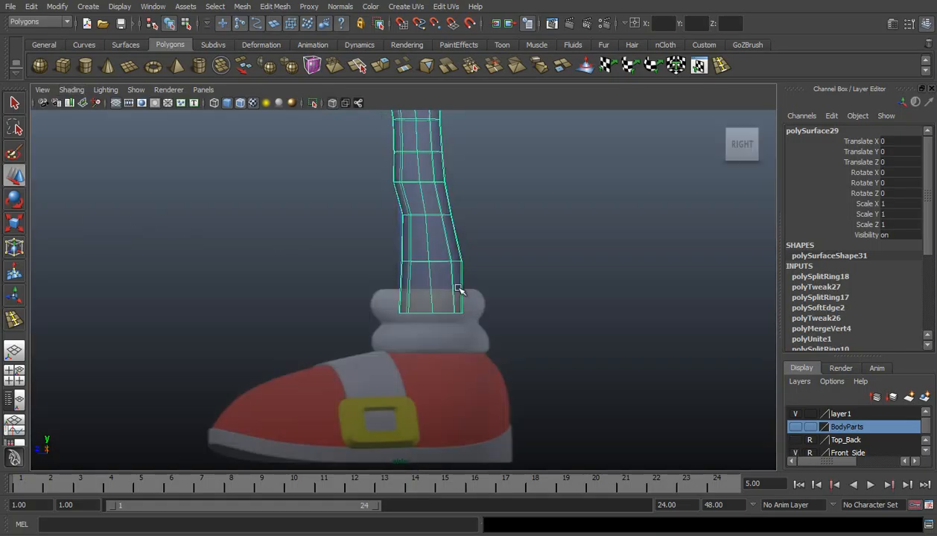
right_drag(448, 272, 398, 270)
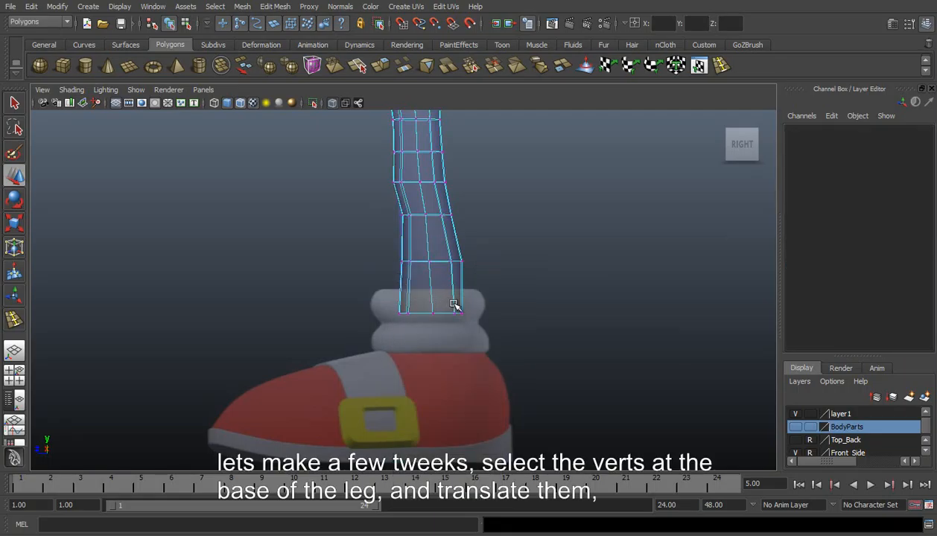
key(w)
drag(463, 314, 416, 336)
drag(363, 315, 368, 317)
- Move the vertices along the front and back outlines of the torso to line up with the side reference
mouse_move(427, 256)
alt+middle_down()
mouse_move(430, 245)
mouse_move(433, 270)
alt+middle_up()
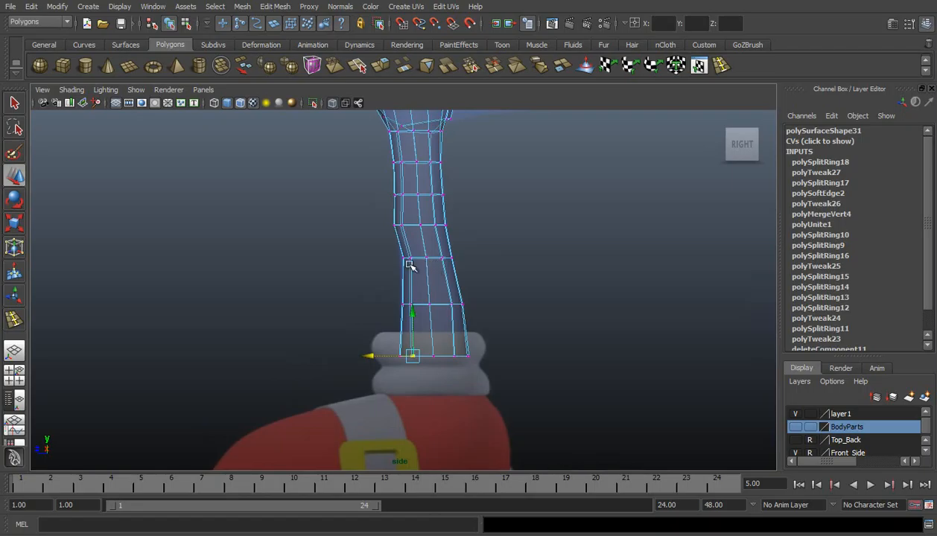
click(421, 208)
alt+middle_drag(425, 210, 460, 325)
drag(344, 251, 315, 257)
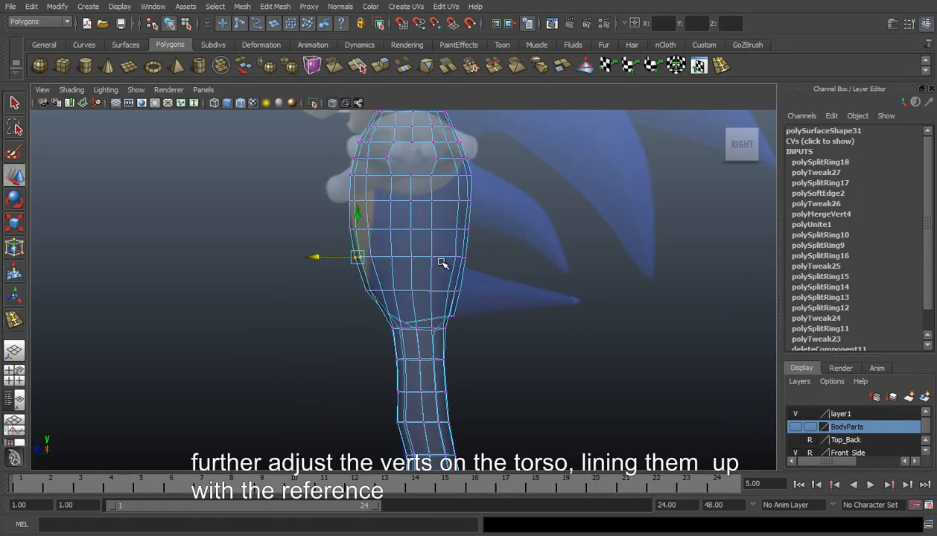
drag(459, 253, 387, 314)
click(444, 244)
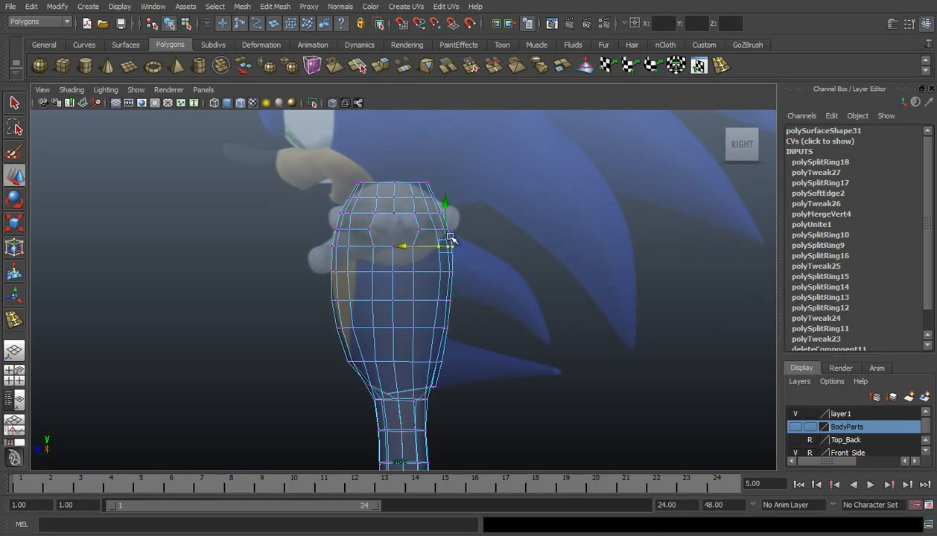
- Select the row of vertices where the leg joins the torso and scale it front-to-back in the side view
alt+middle_drag(366, 379, 360, 258)
scroll(360, 258, up, 2)
drag(347, 268, 419, 291)
key(r)
mouse_move(332, 272)
mouse_down()
mouse_move(357, 272)
mouse_move(340, 270)
mouse_up()
key(w)
- Switch to the perspective view and turn off X-Ray shading
click(15, 351)
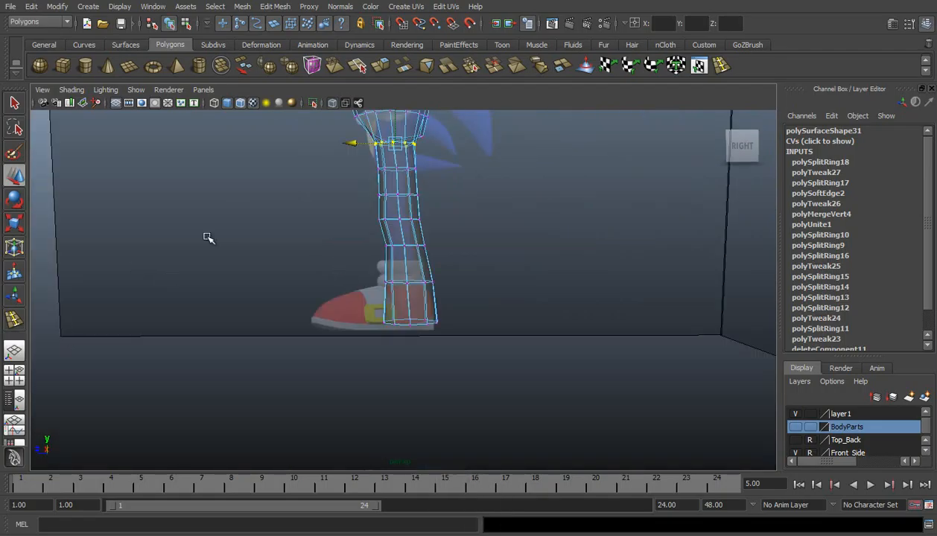
click(80, 90)
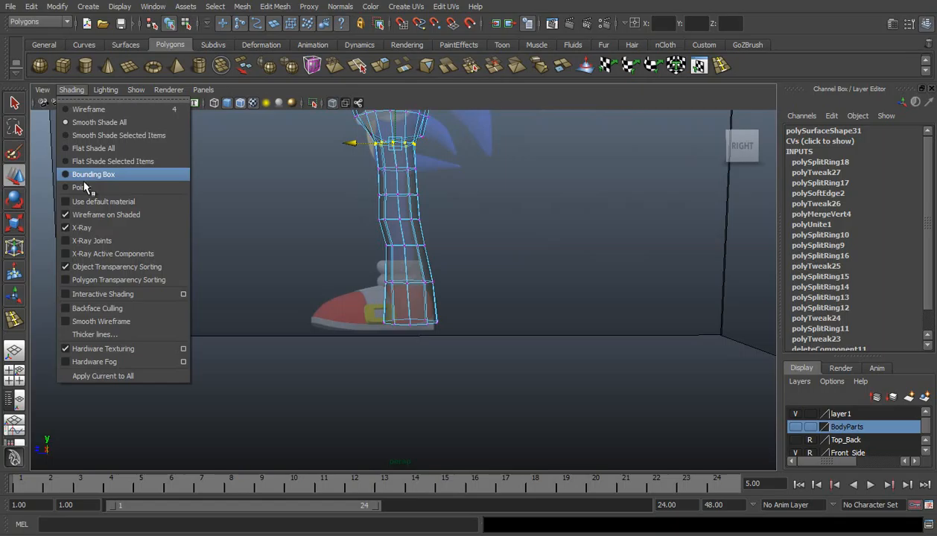
click(60, 226)
alt+drag(391, 325, 513, 325)
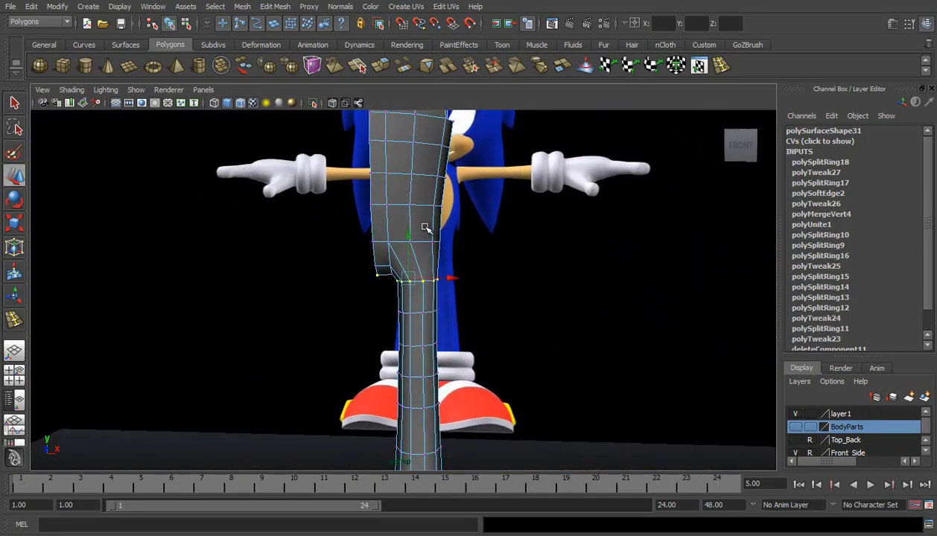
- In the front view, shift two vertices of the lower torso's middle column outward to even out the edge spacing
key(space)
drag(435, 254, 435, 249)
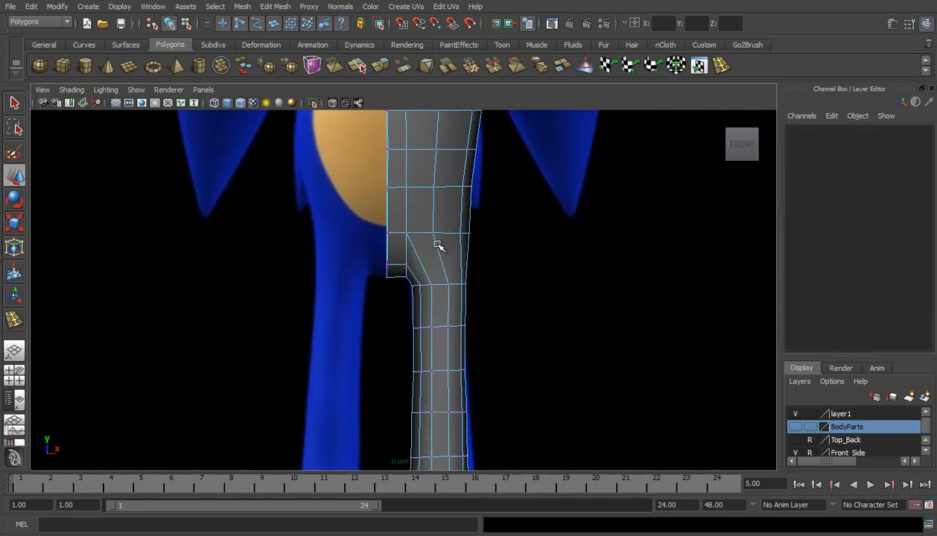
click(436, 234)
drag(440, 237, 470, 234)
click(435, 187)
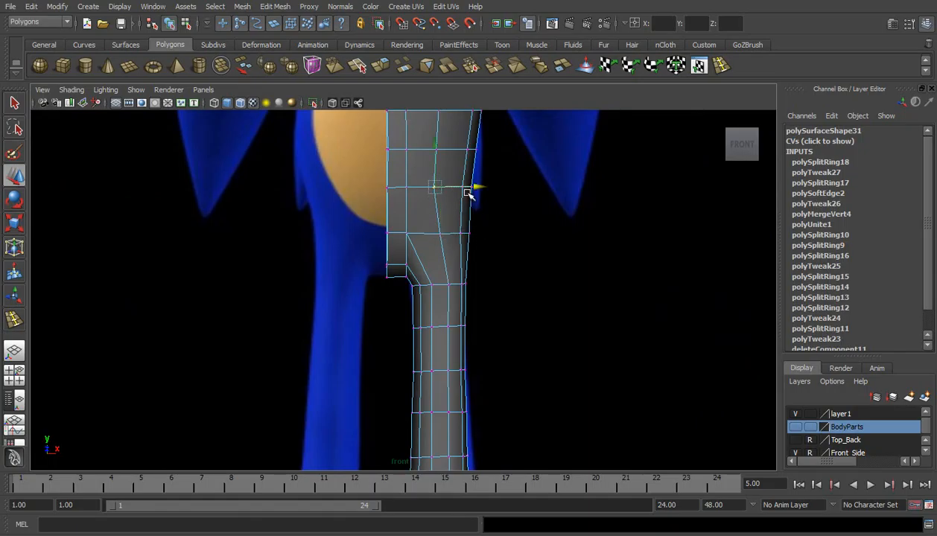
drag(477, 185, 483, 187)
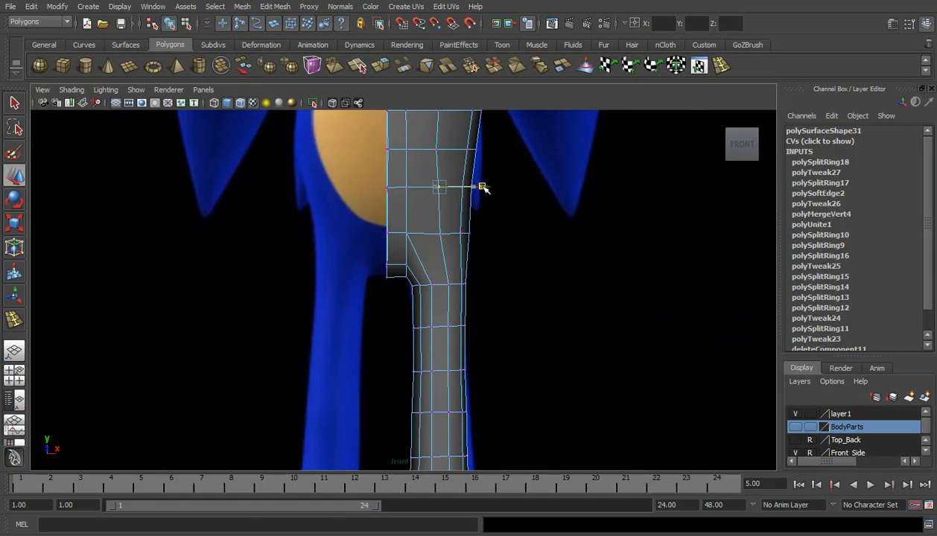
- Move the inner-column vertex above the crotch outward and slightly down, and shift the vertex above it outward to smooth the edge flow
click(402, 231)
drag(409, 235, 421, 240)
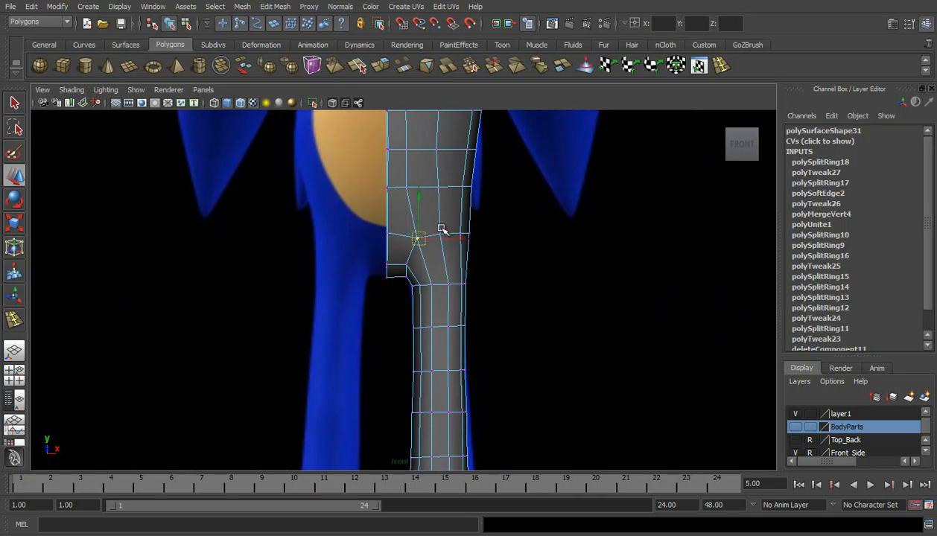
drag(398, 174, 432, 213)
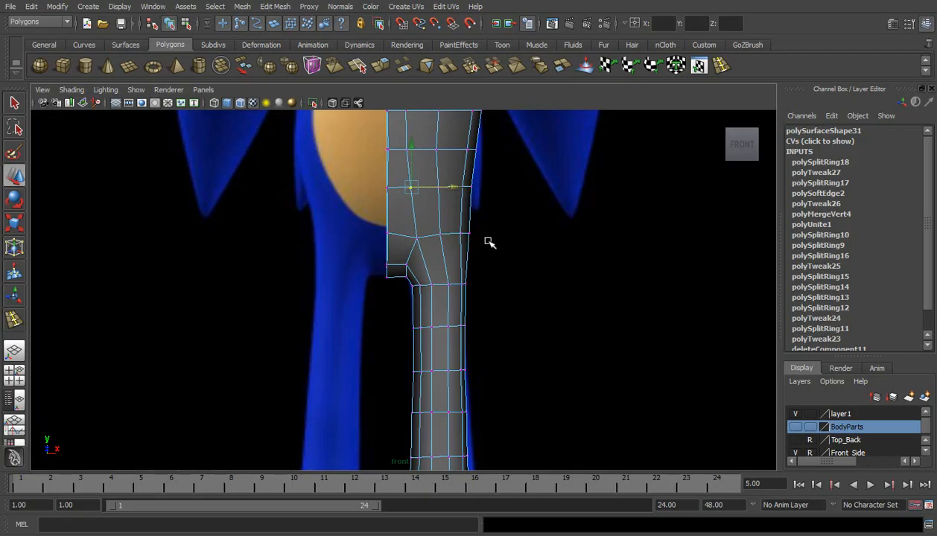
click(370, 223)
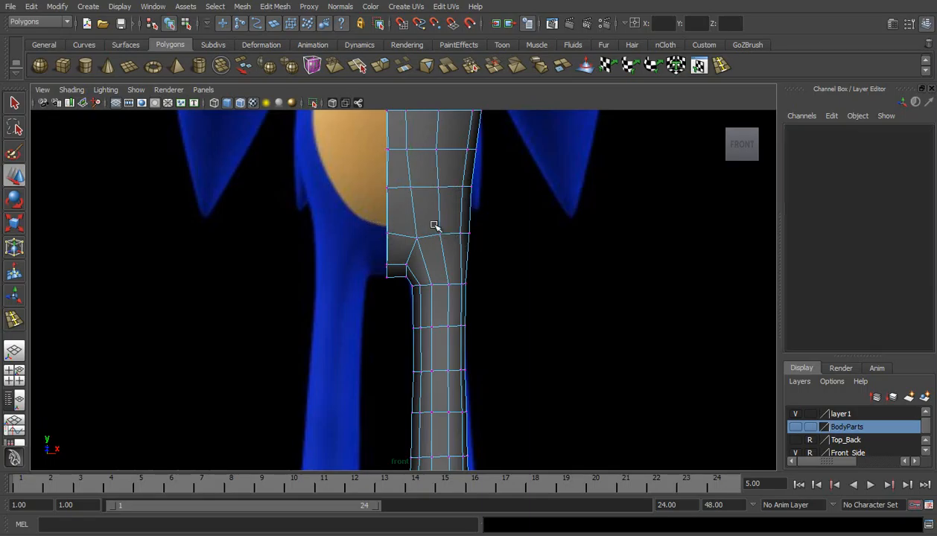
- In the perspective view, select the centre-line vertex at the lower back of the torso and move it slightly down
scroll(420, 228, down, 5)
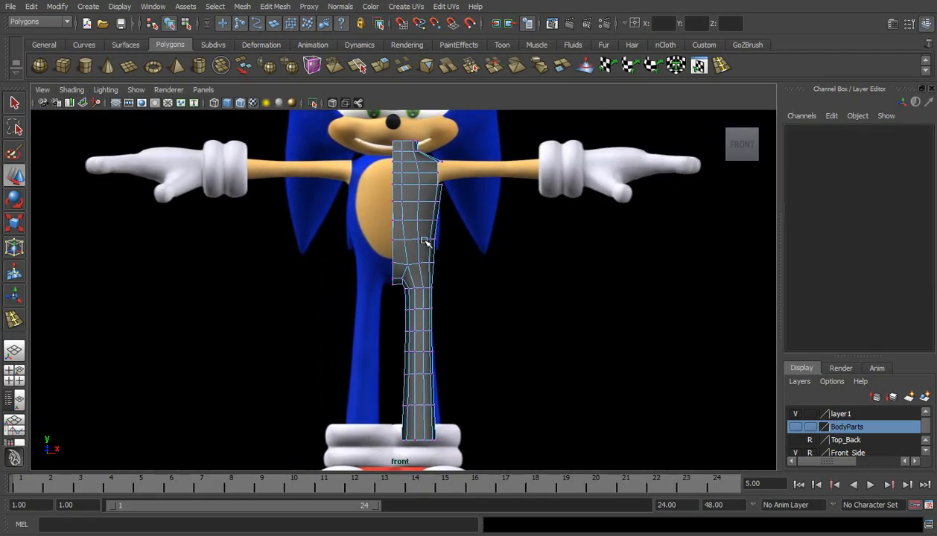
key(space)
alt+drag(402, 217, 237, 274)
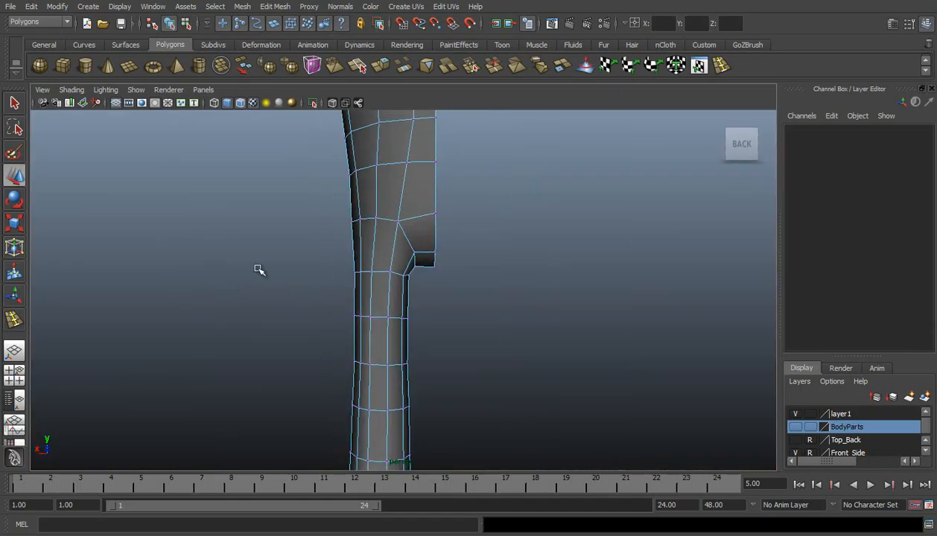
click(435, 214)
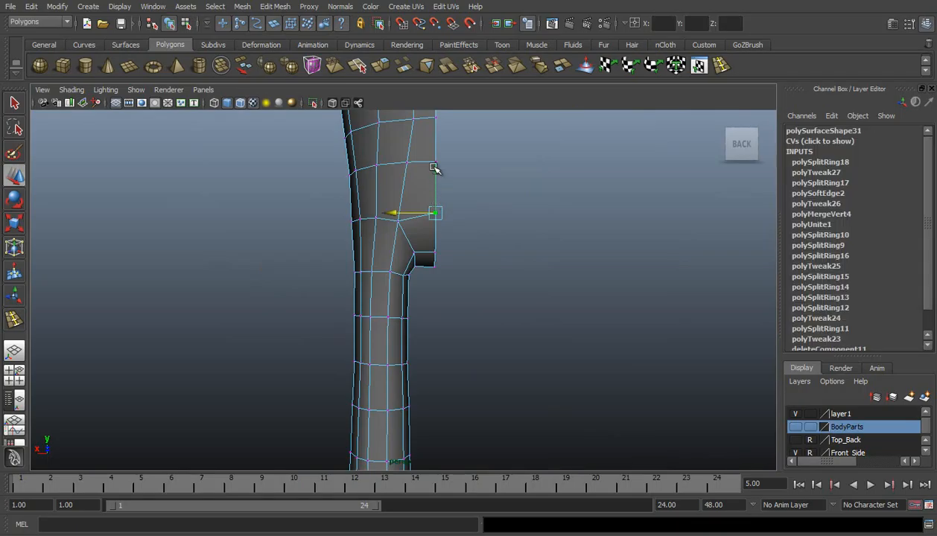
drag(434, 166, 436, 172)
- Return the body mesh to object mode and review its overall shape from the side
right_drag(398, 167, 412, 158)
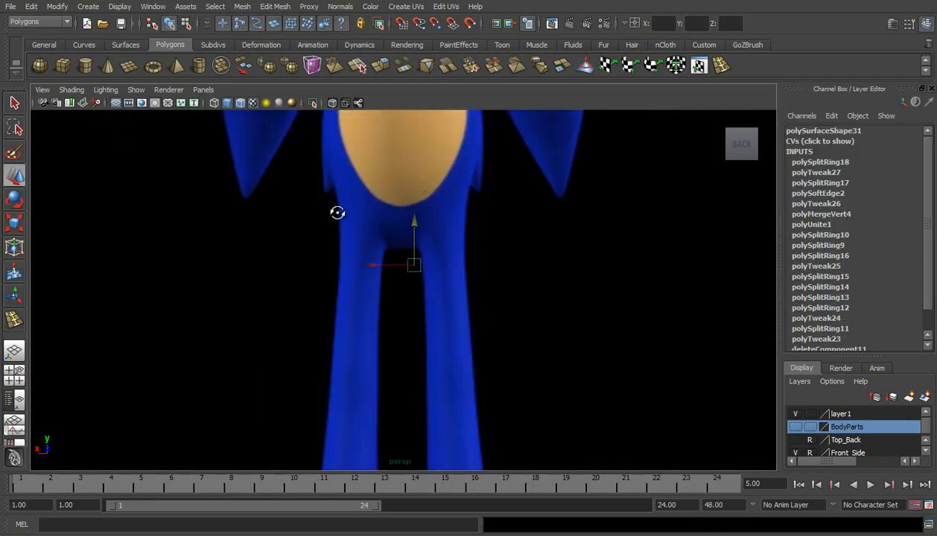
alt+drag(337, 212, 328, 334)
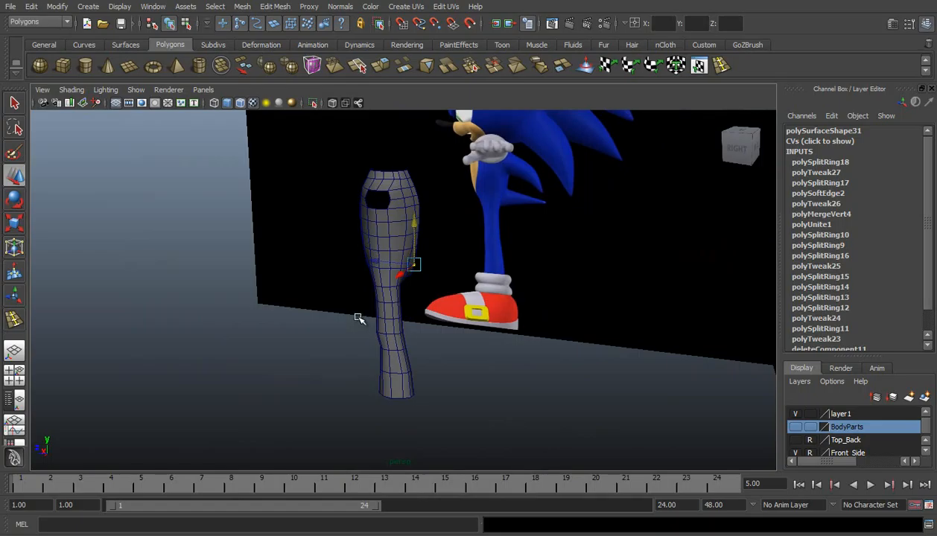
scroll(477, 322, up, 2)
alt+drag(475, 322, 503, 314)
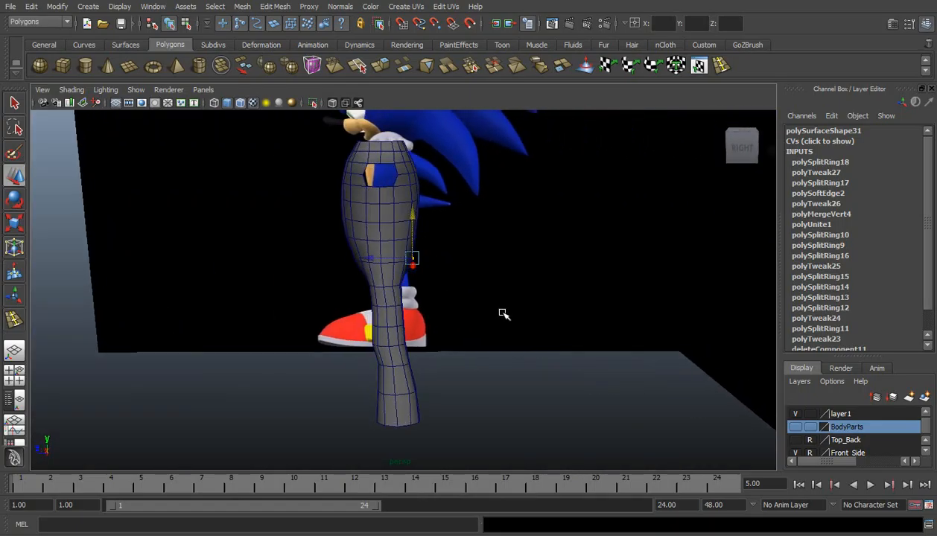